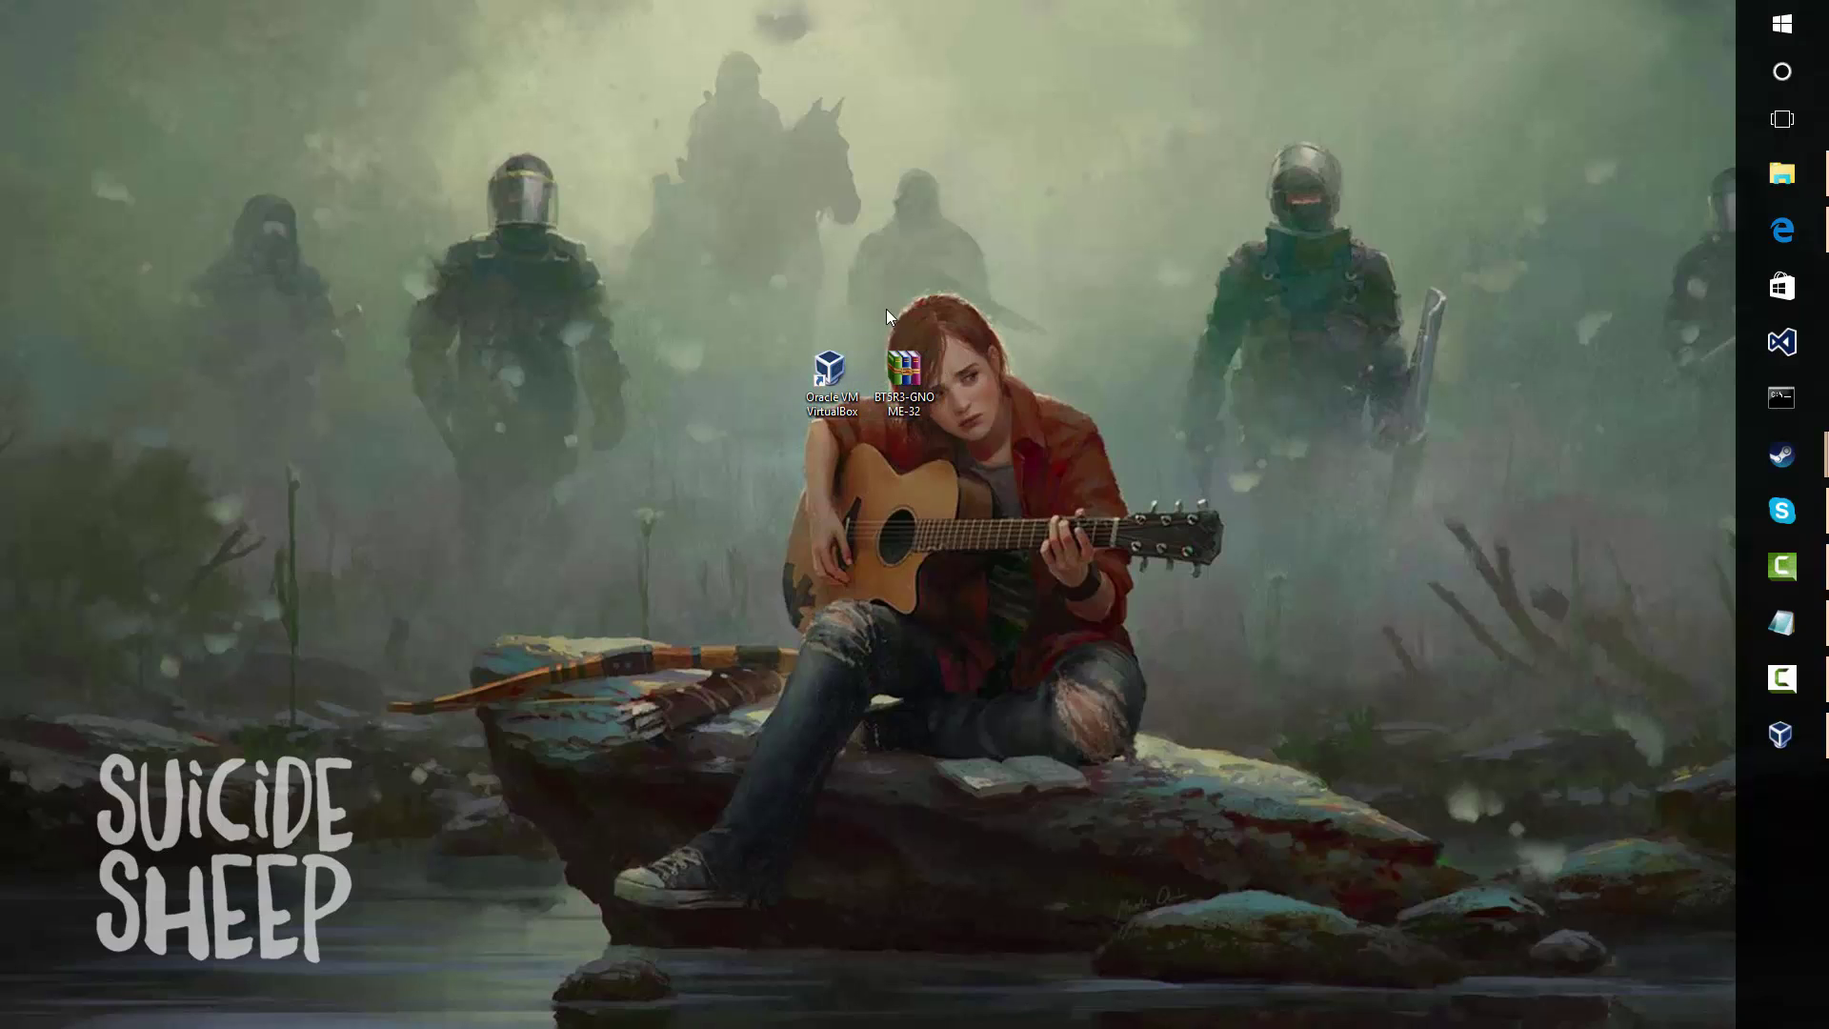
Launch VirtualBox from the desktop shortcut and start creating a new virtual machine
left_click(901, 413)
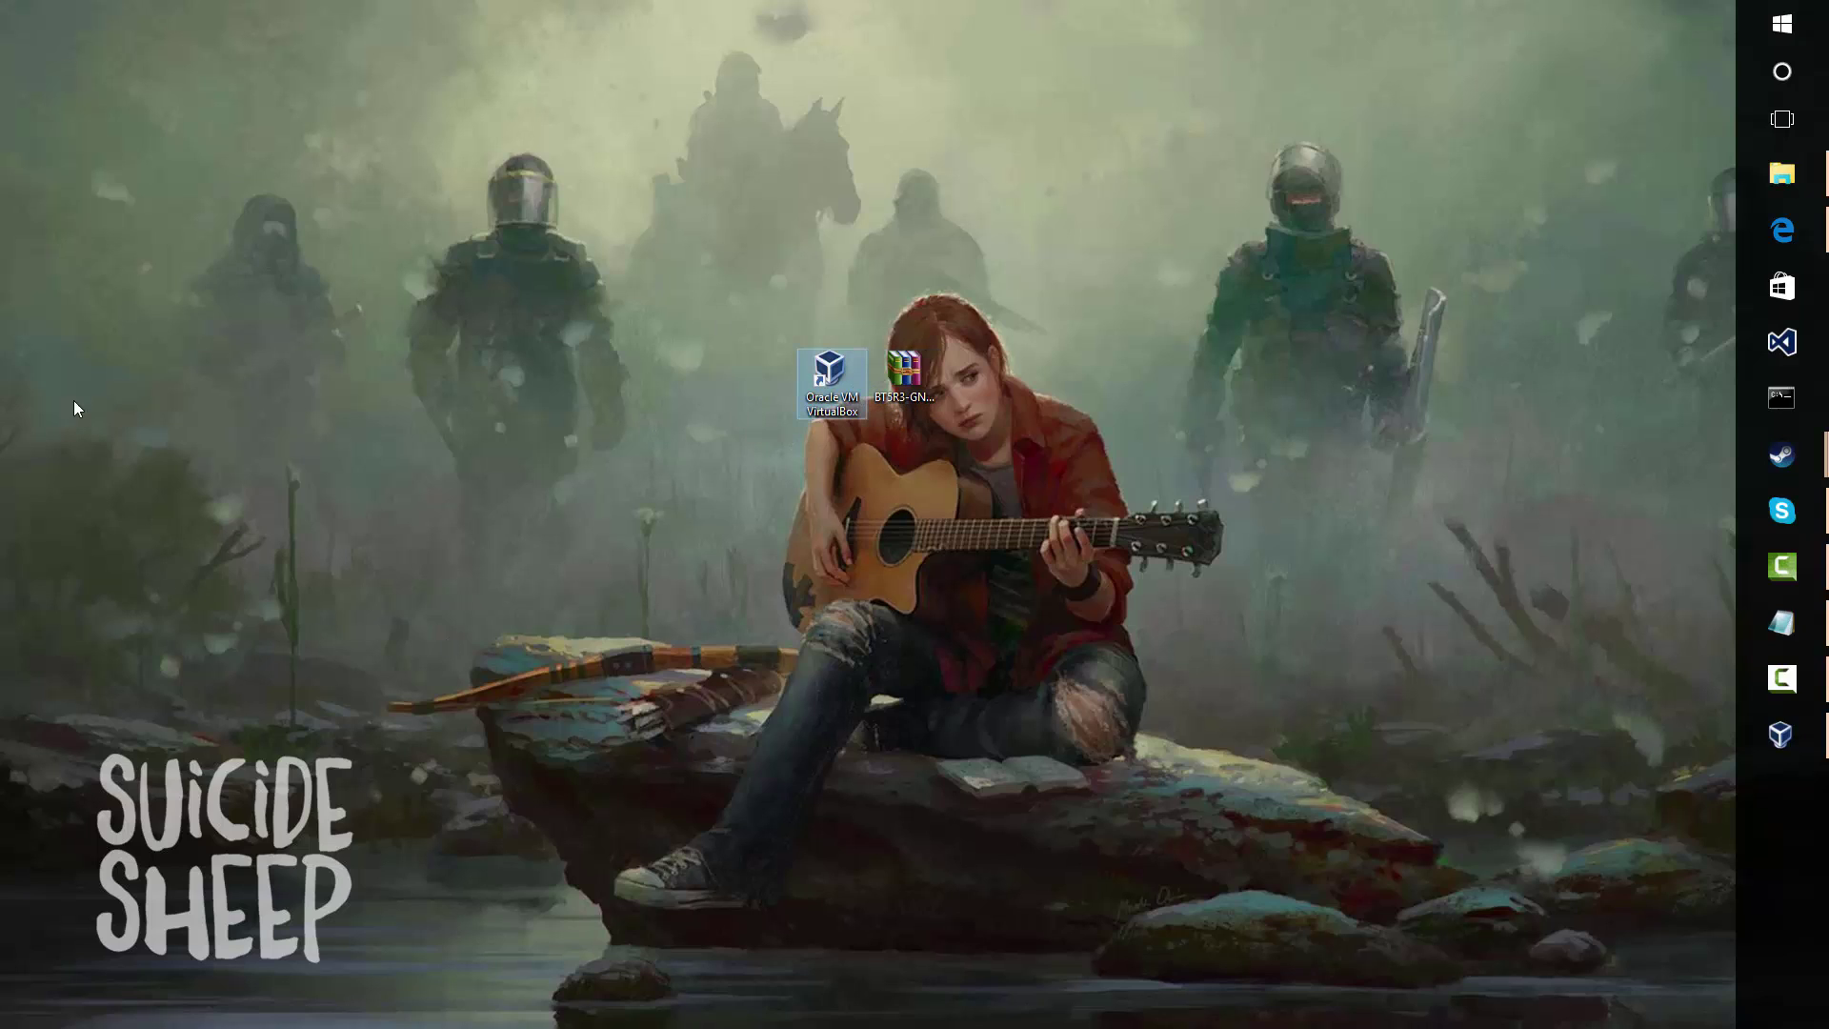
key("Left")
key("Return")
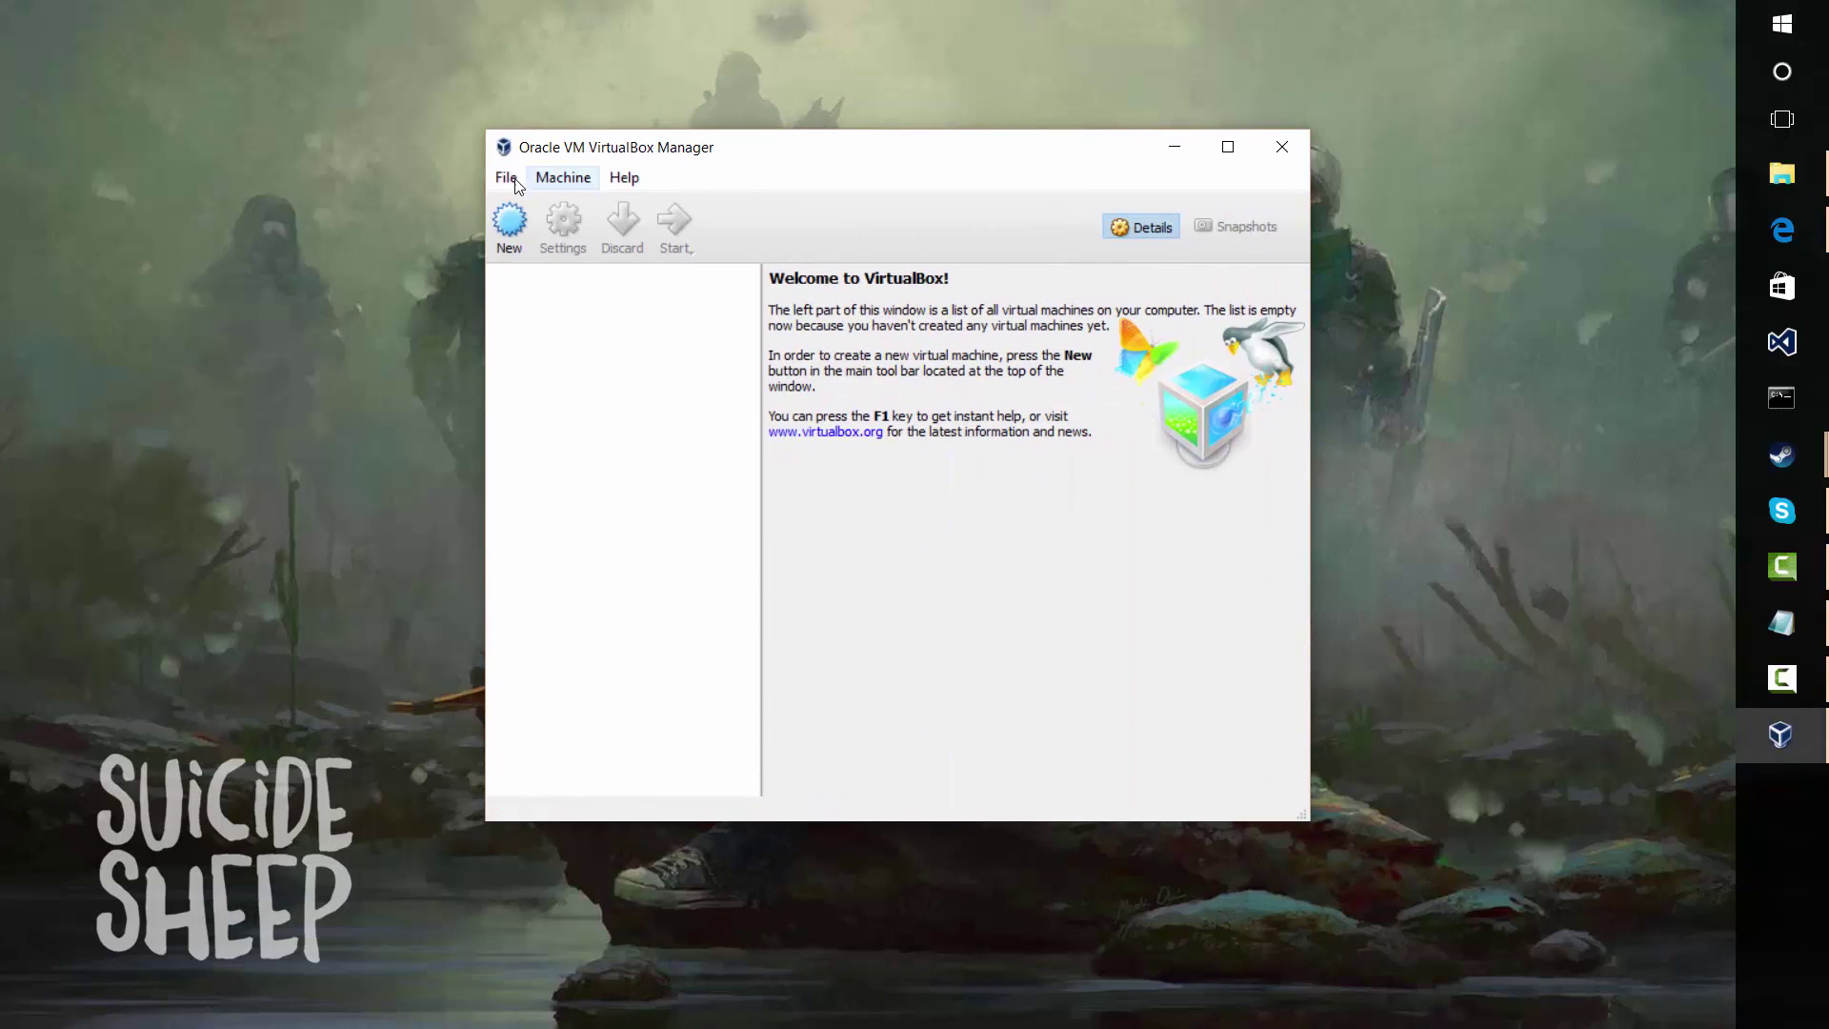
key("ctrl+n")
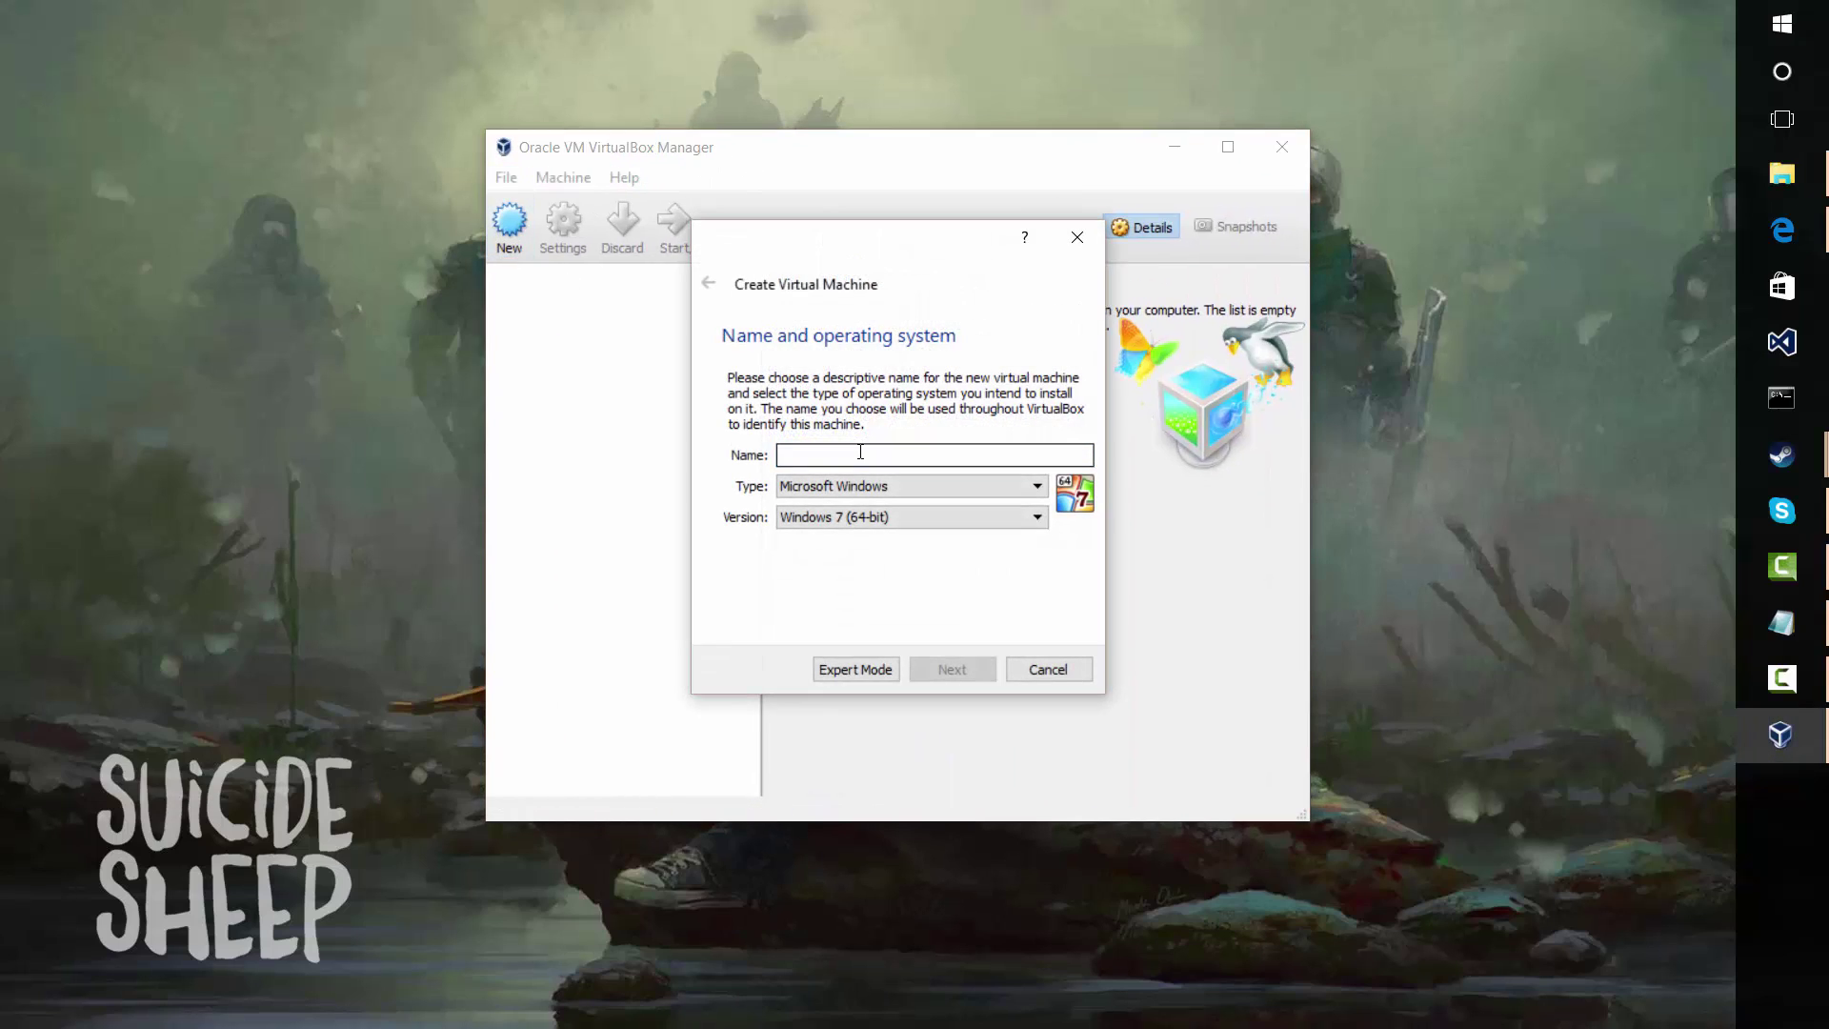
Name the machine BackTrack5R3 with type Linux and version Ubuntu (64-bit)
type("Ba")
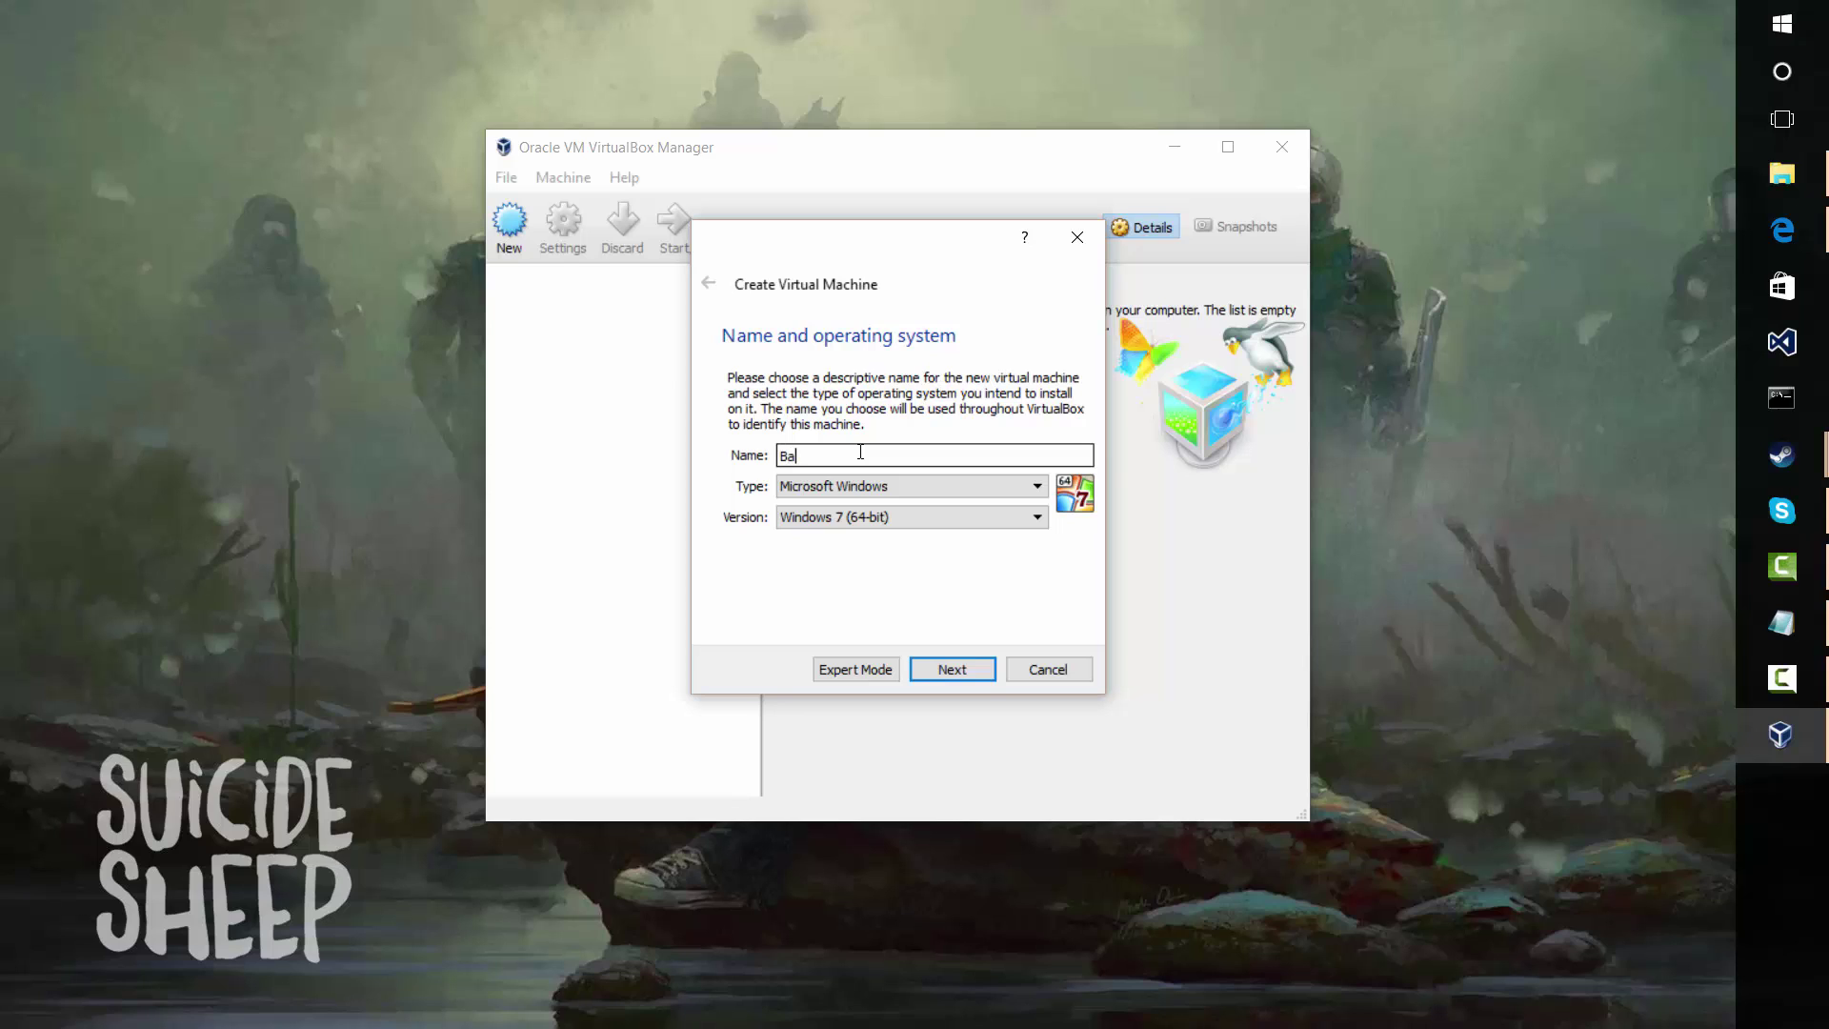
type("ckTrack5R3")
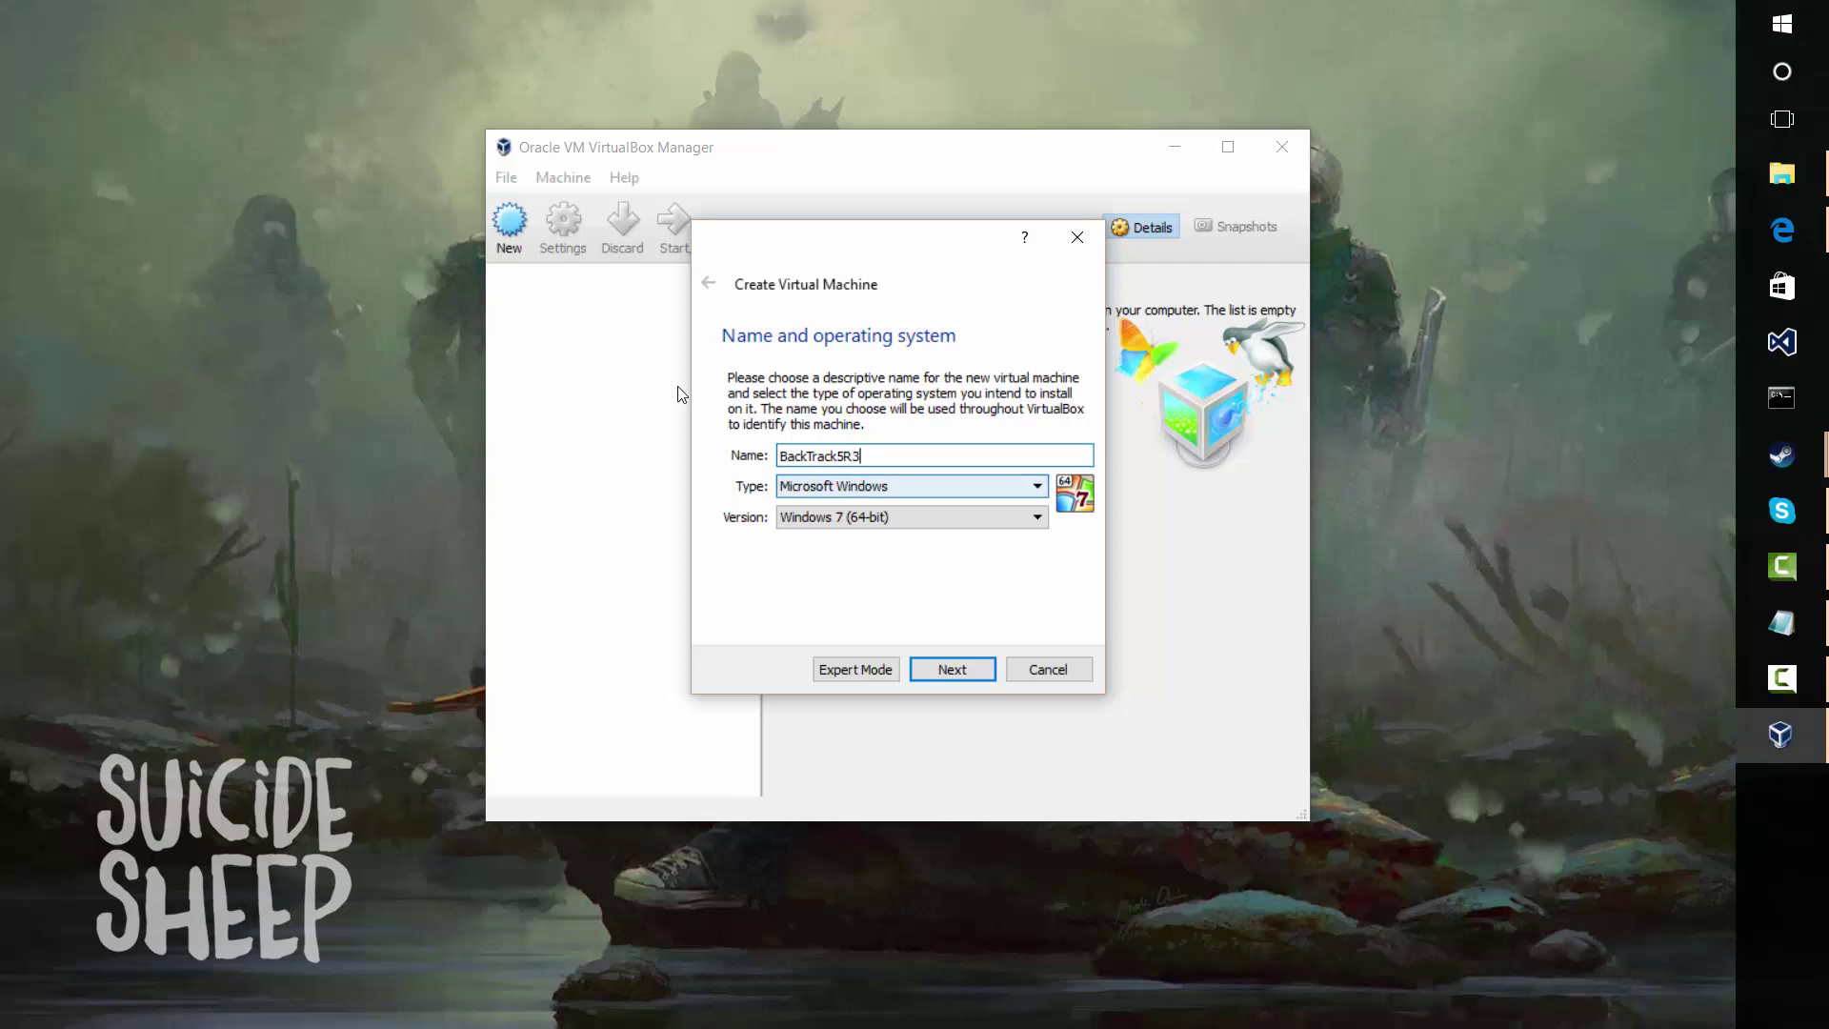
left_click(858, 486)
left_click(796, 521)
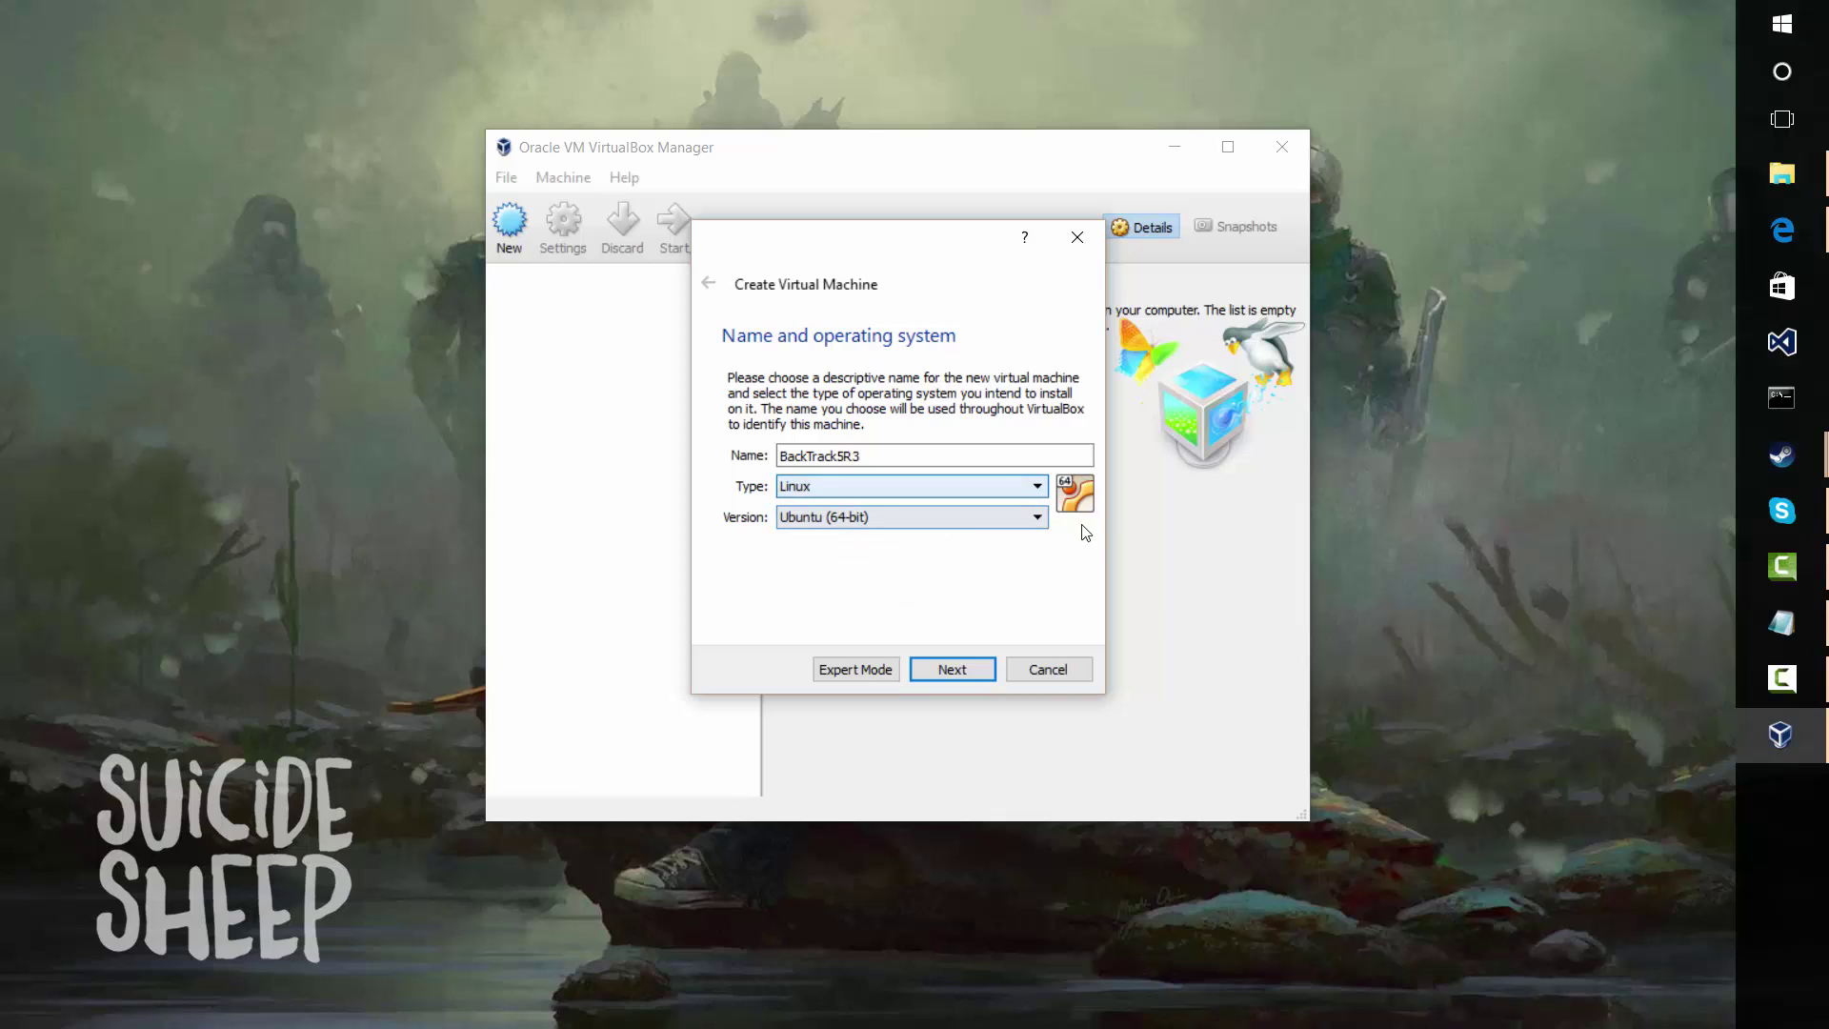
left_click(968, 527)
left_click(772, 421)
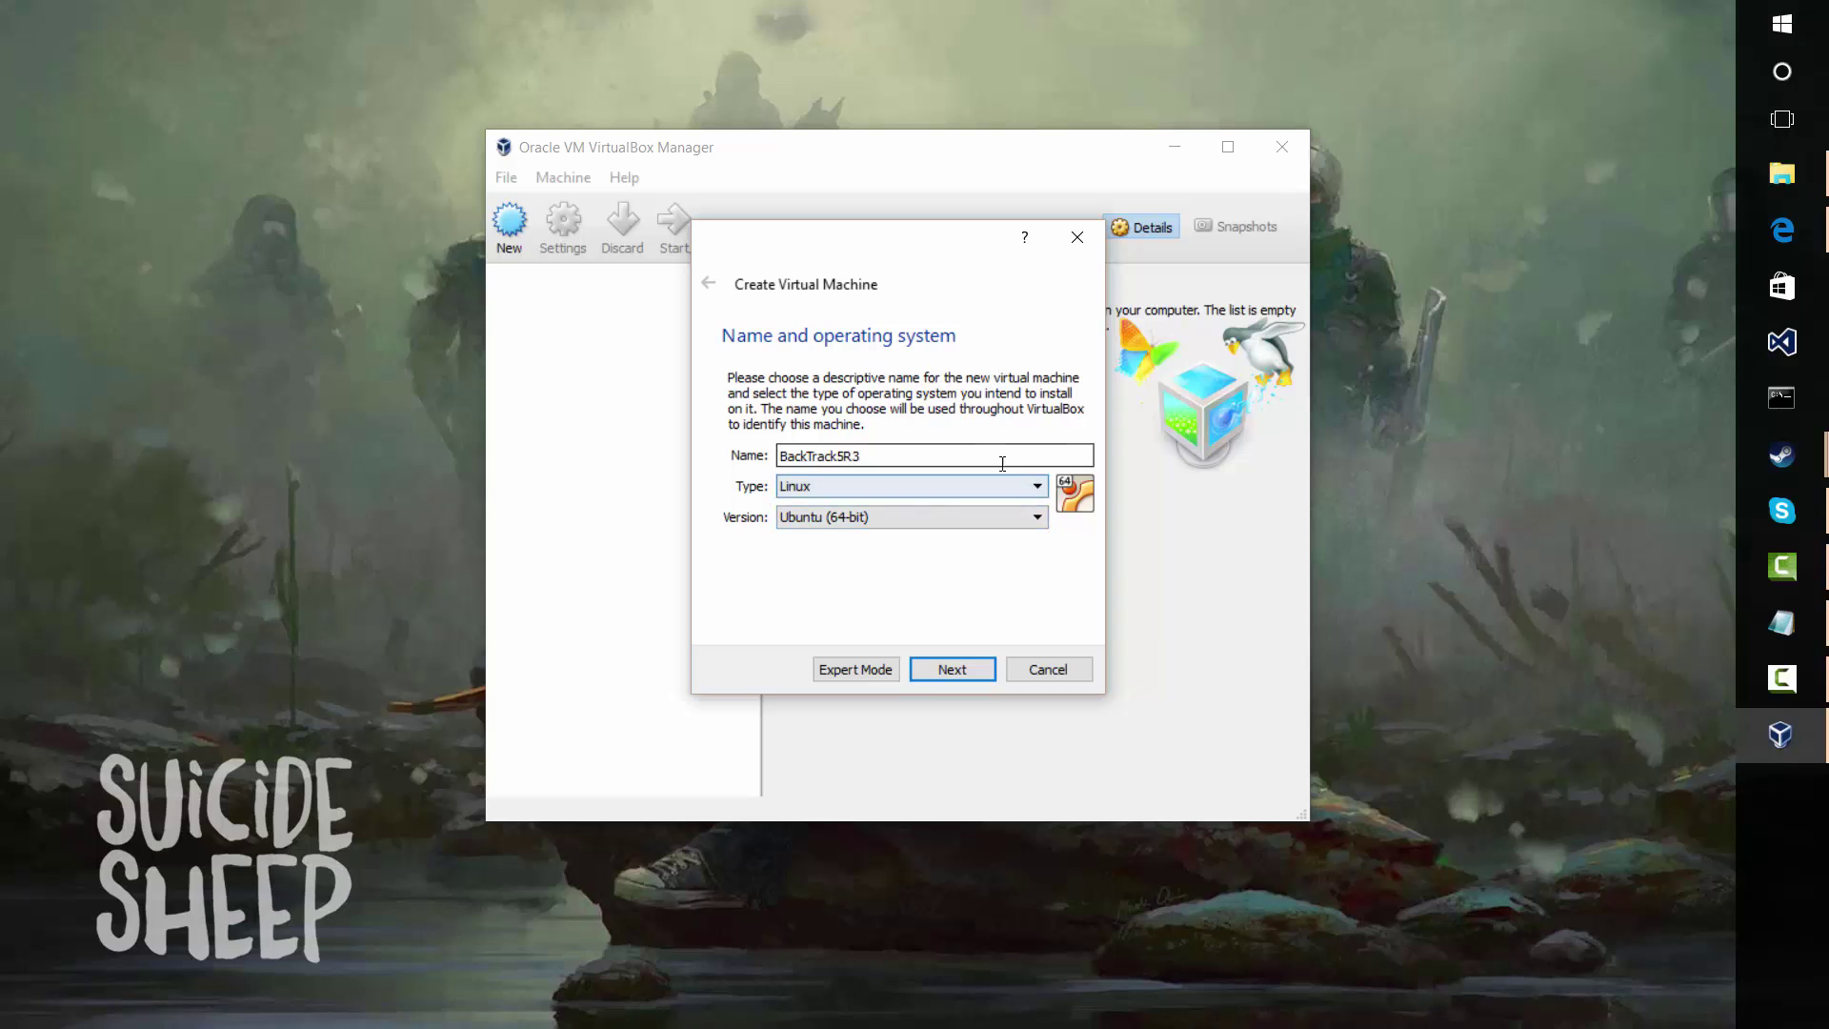
Give BackTrack5R3 2048 MB of memory and move on to the hard disk step
left_click(954, 670)
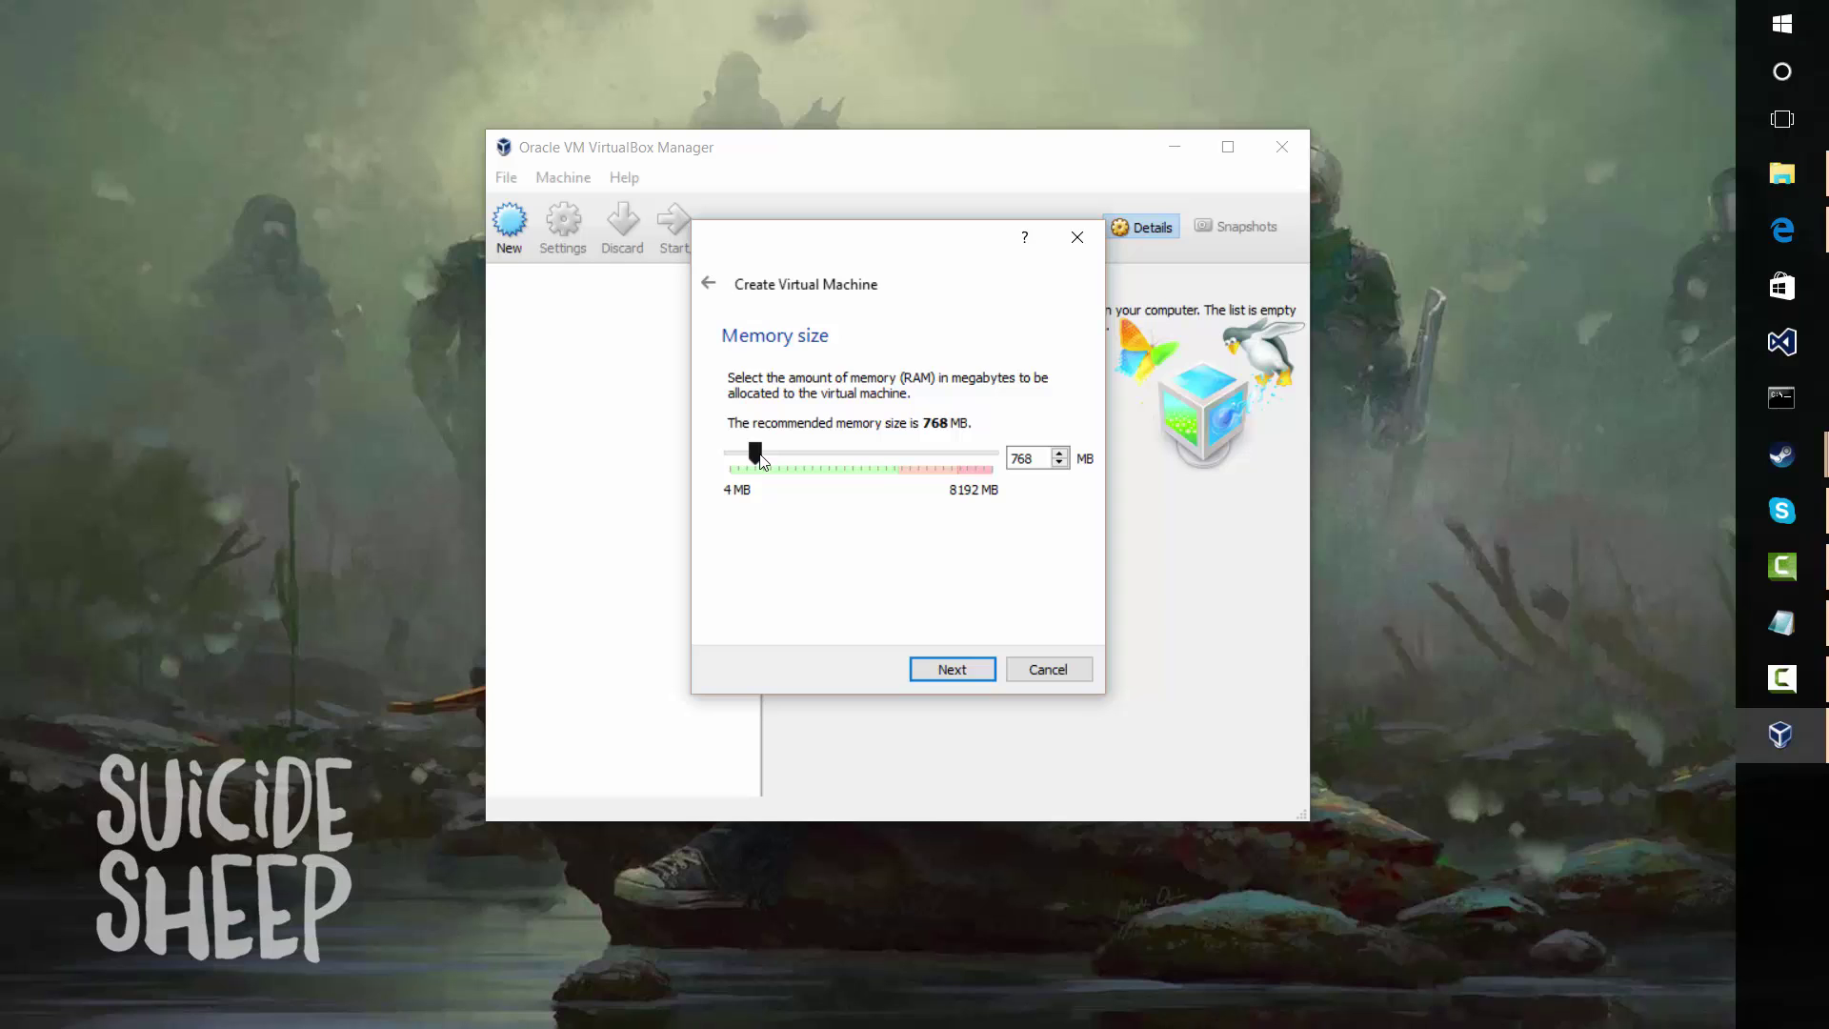
left_click_drag(759, 458, 798, 458)
left_click(980, 669)
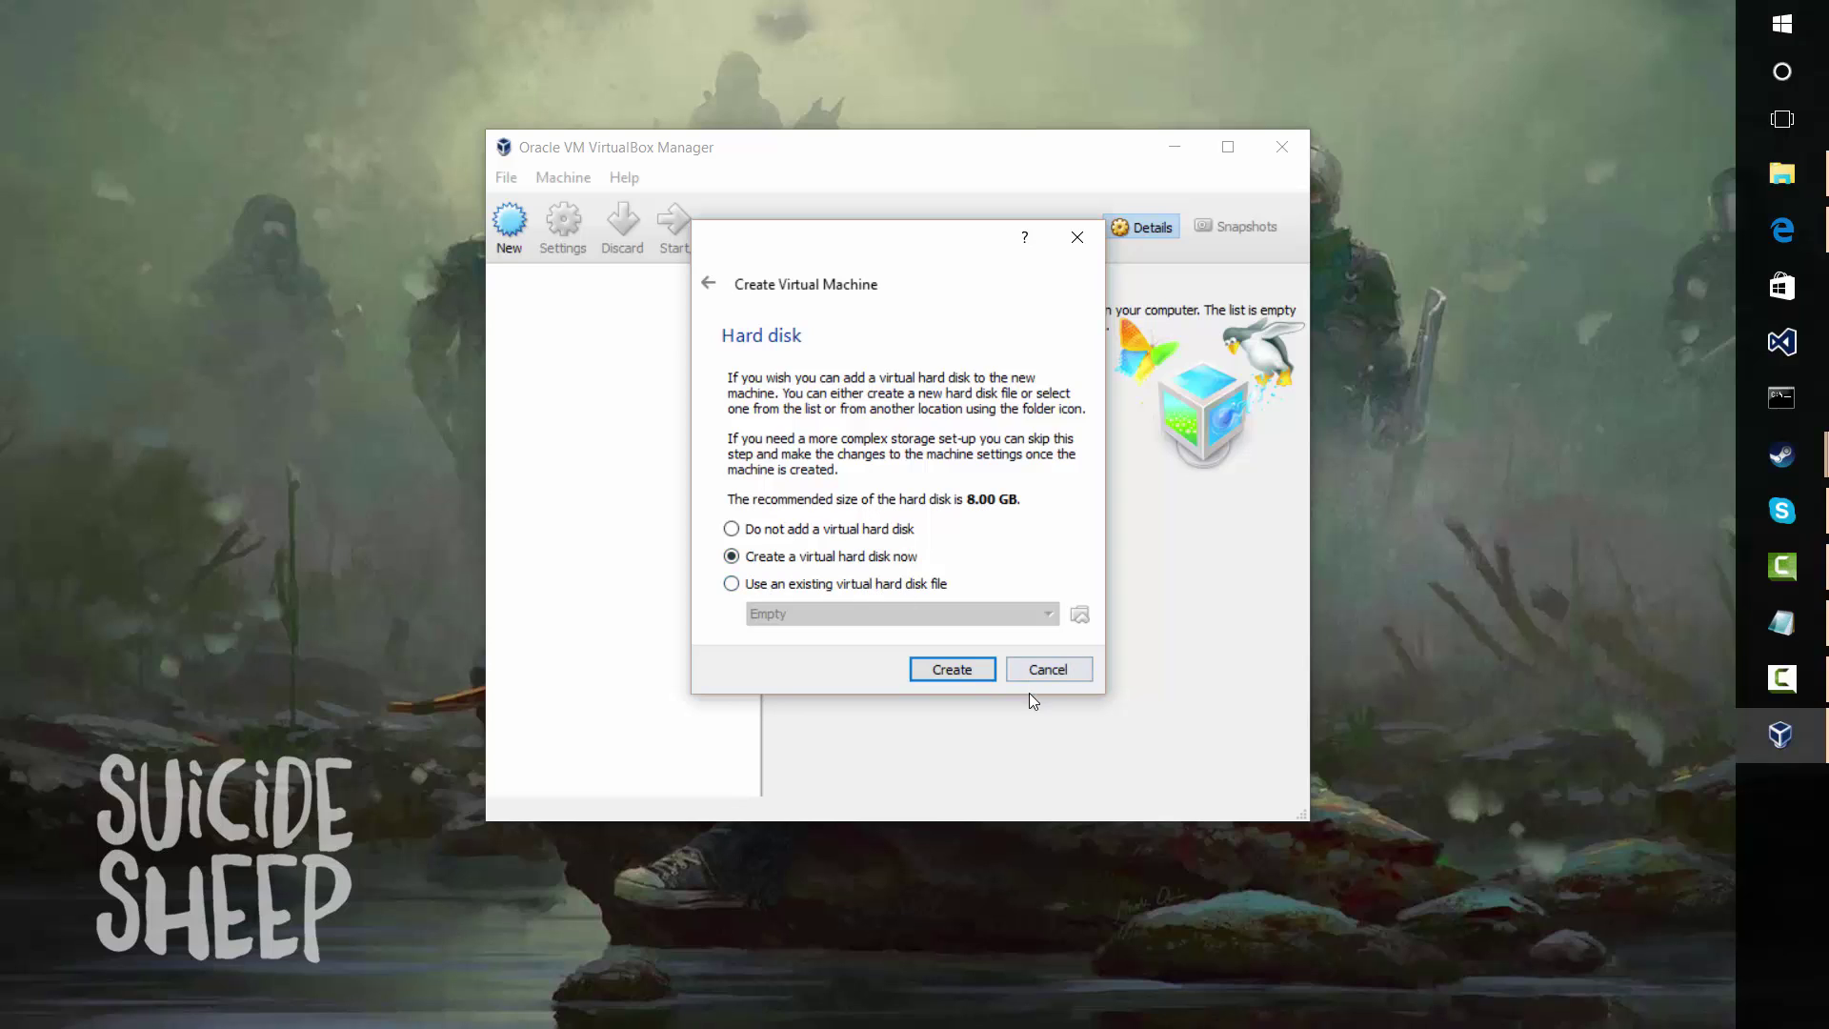
Create a new VDI virtual hard disk with fixed-size storage
left_click(951, 669)
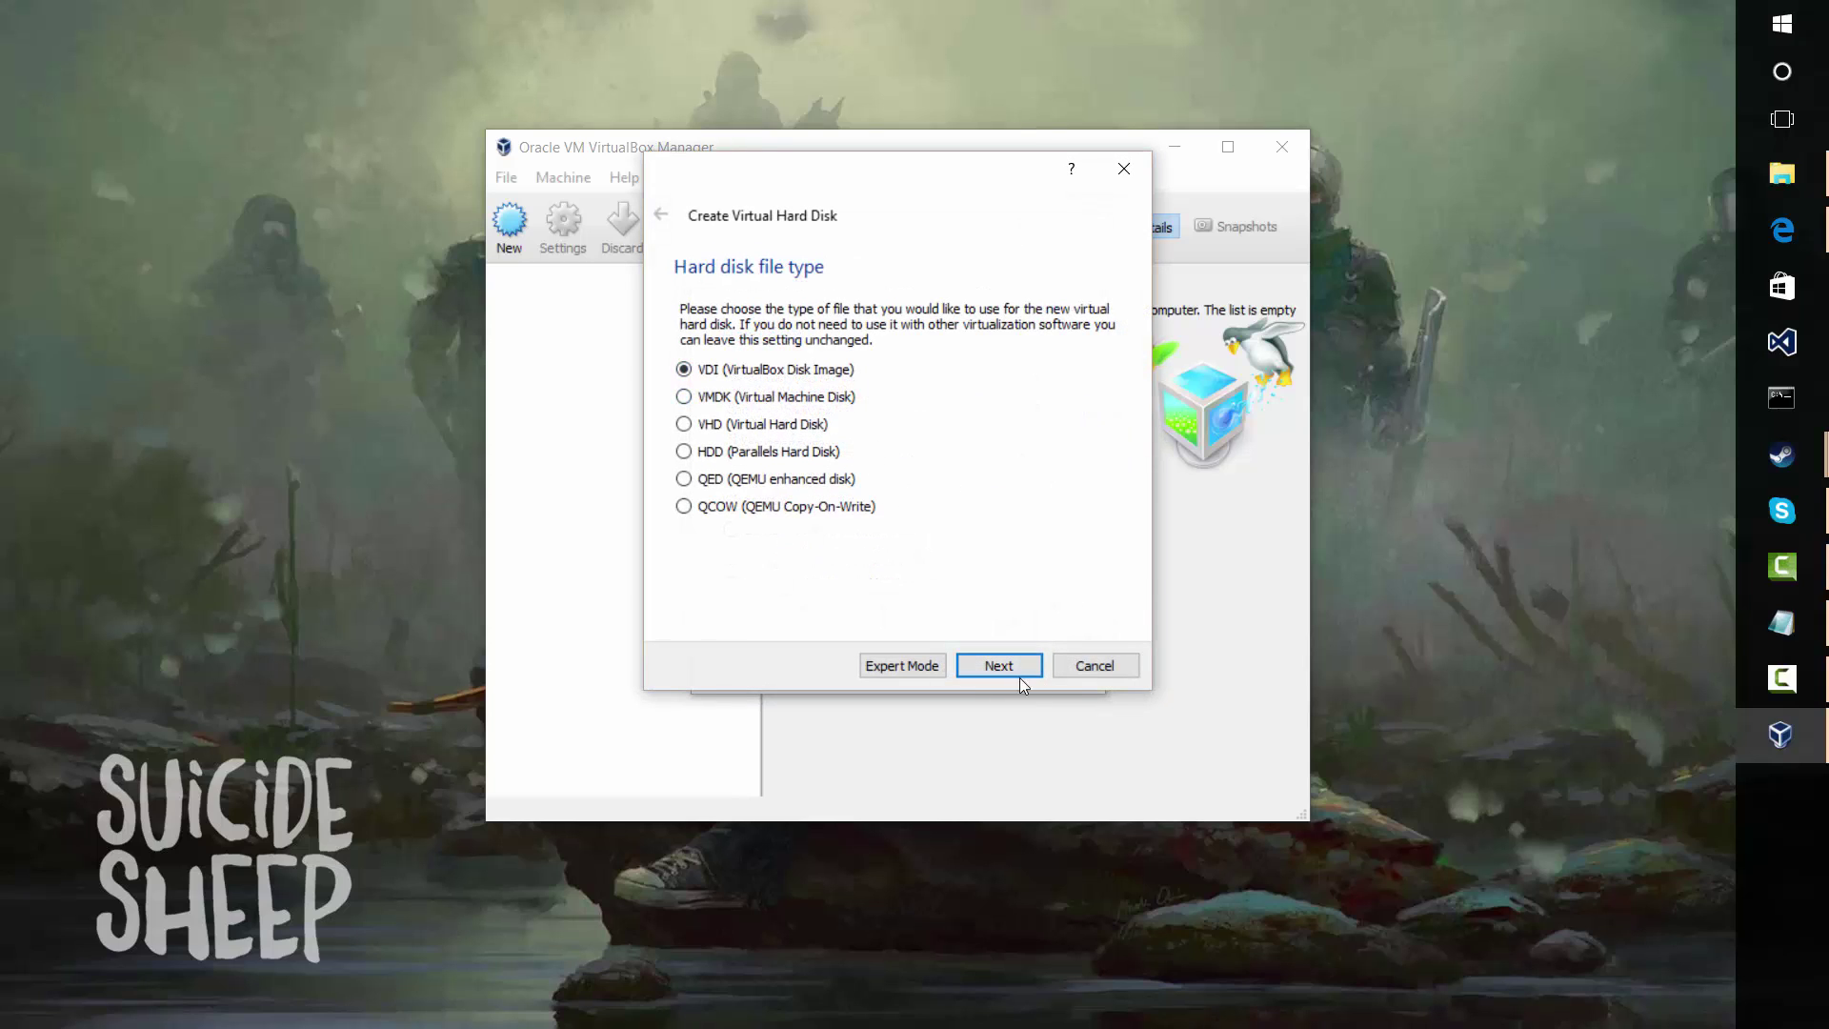
left_click(993, 654)
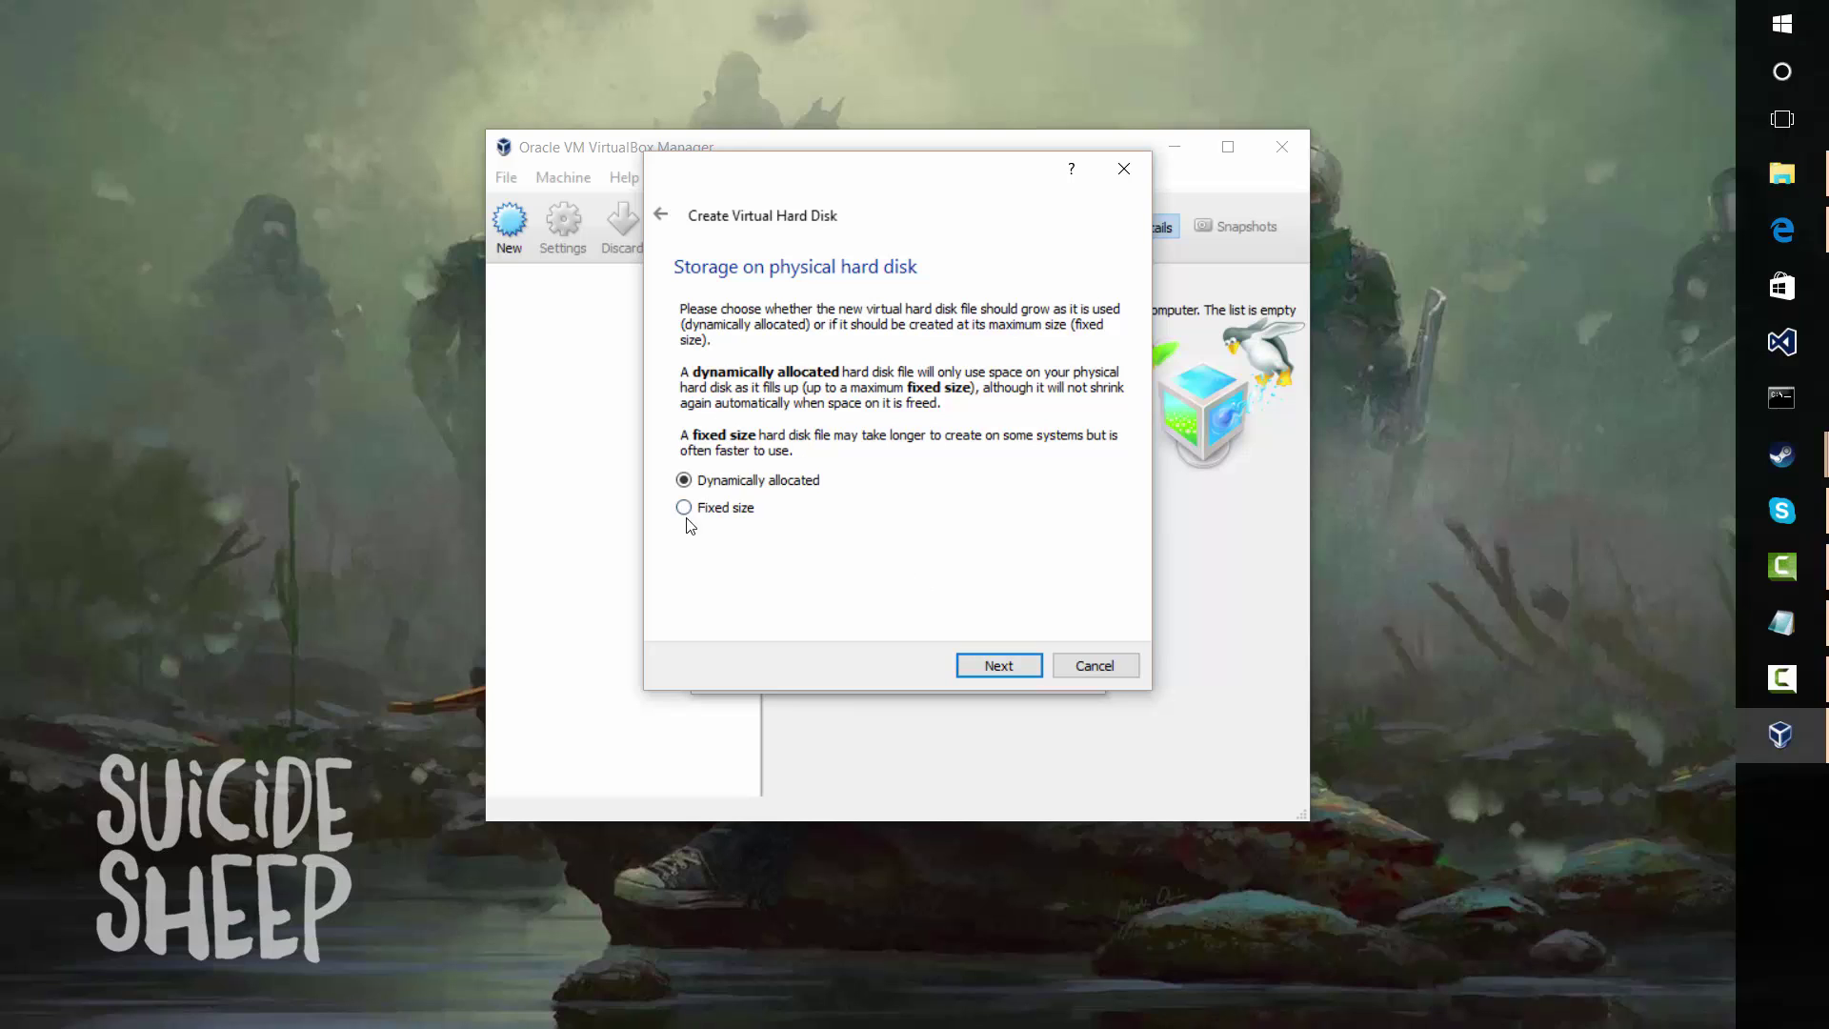
left_click(687, 513)
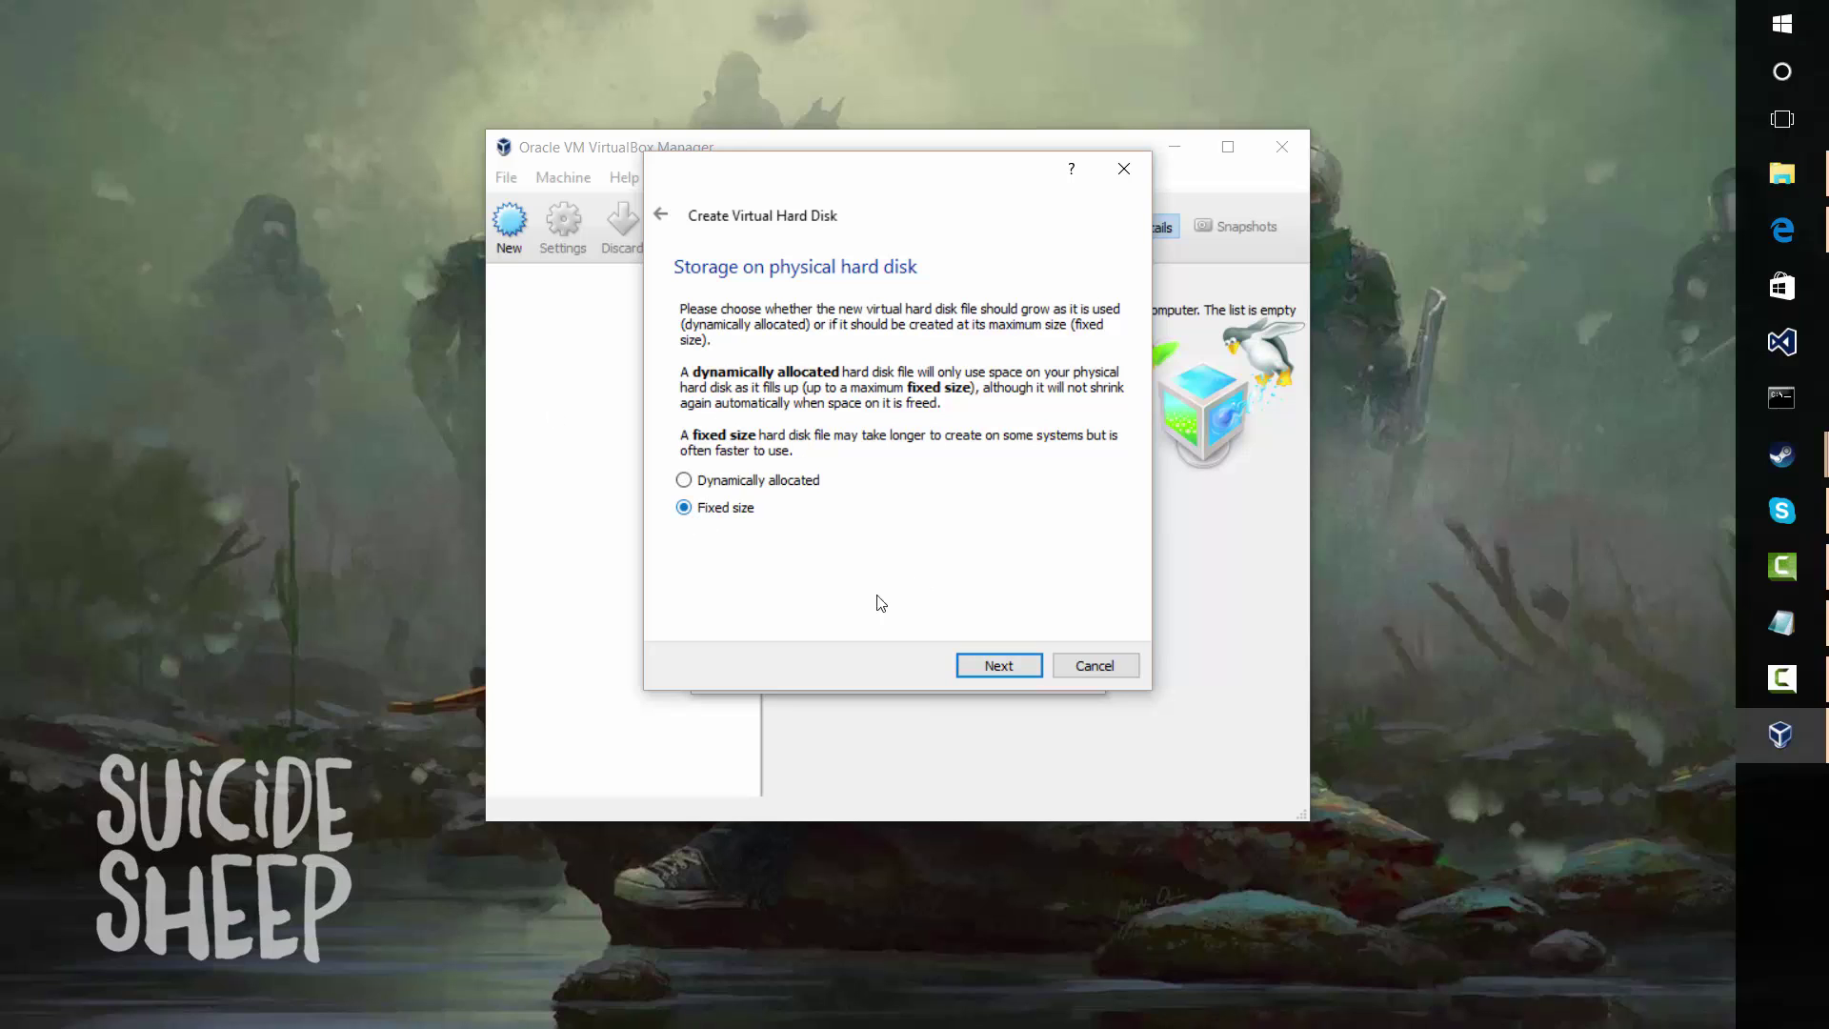
left_click(998, 672)
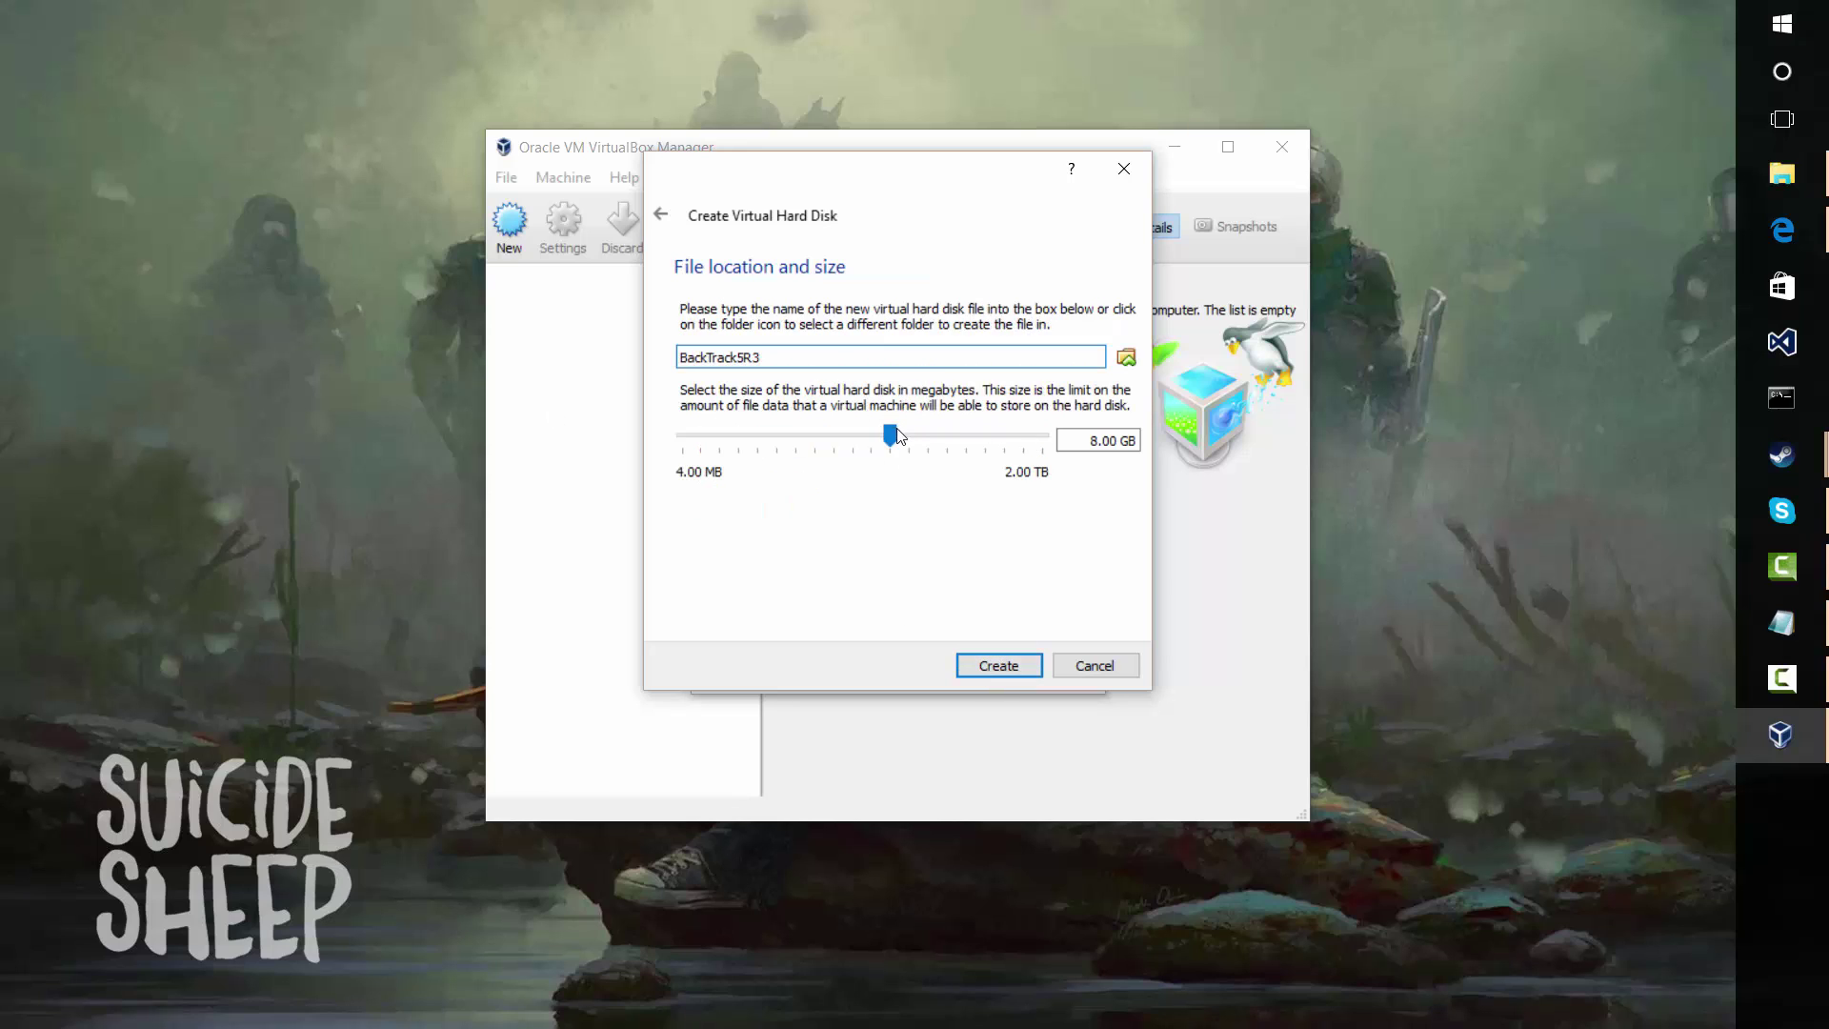
Set the virtual disk size to 20.00 GB
left_click_drag(897, 436, 920, 450)
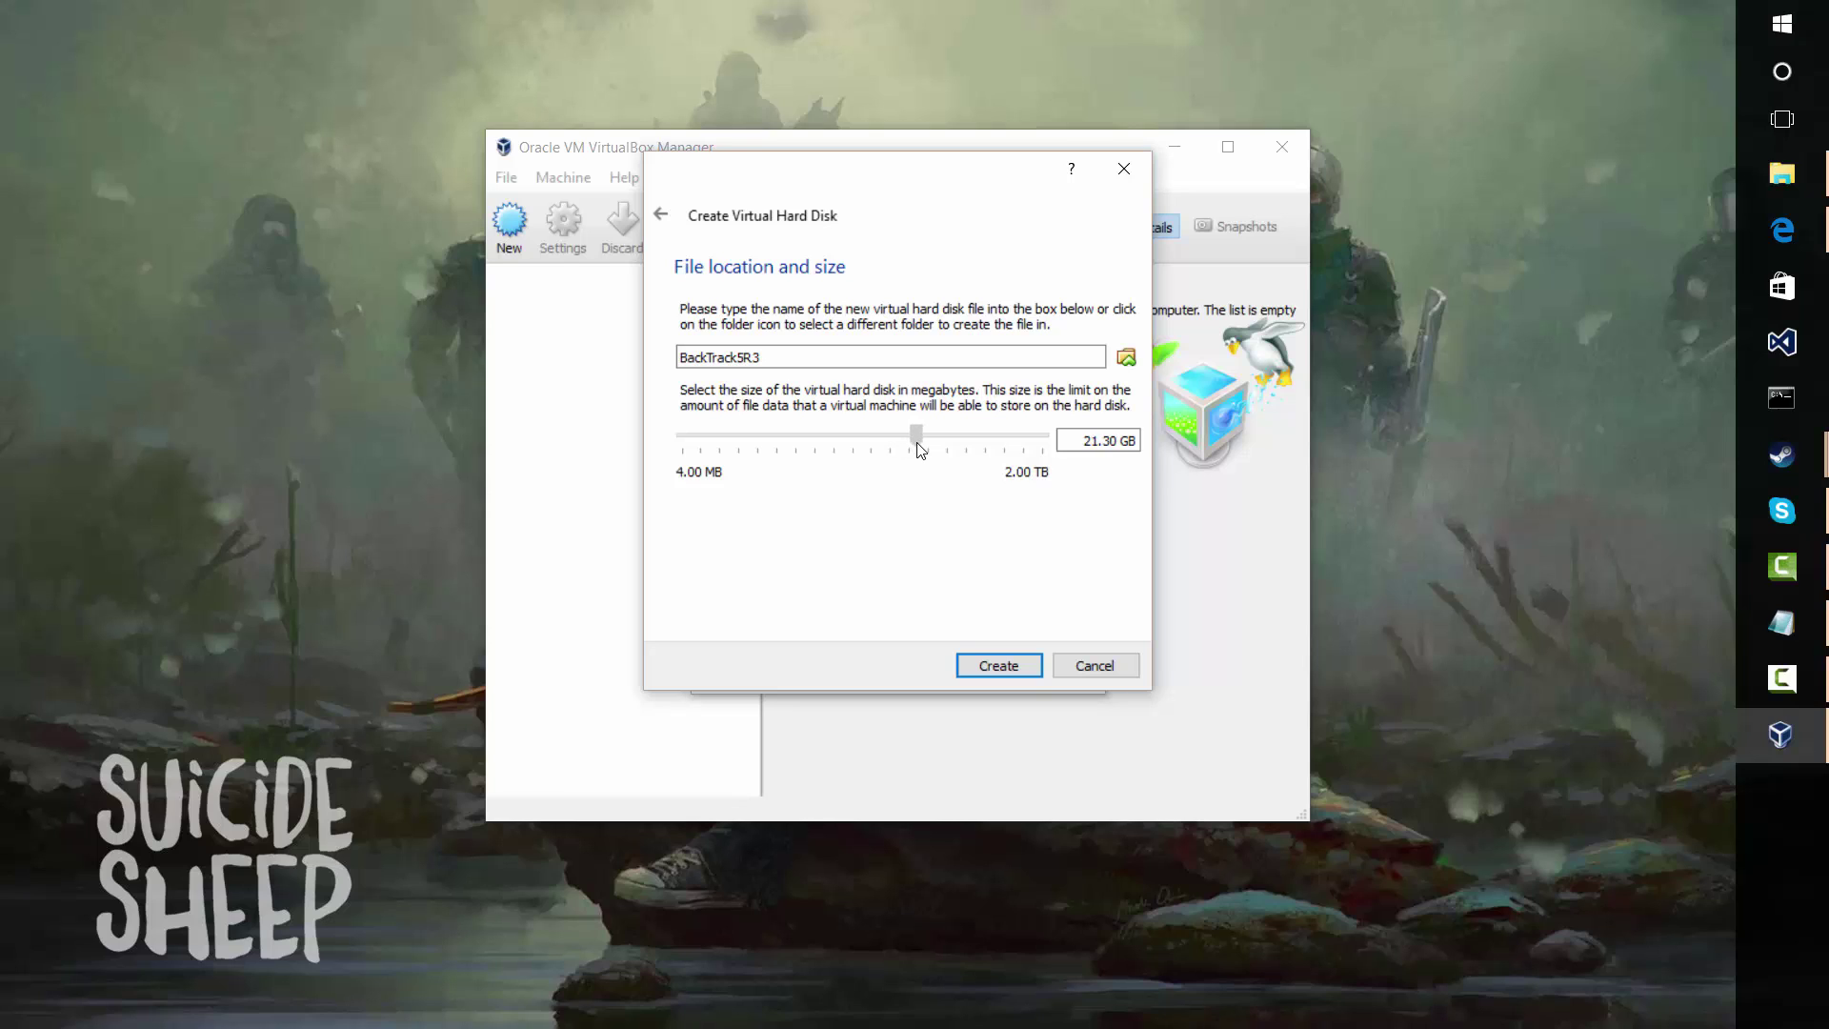
mouse_move(920, 450)
left_click(1099, 440)
key("BackSpace")
type("0")
double_click(1110, 440)
type("00")
Create the 20 GB disk, then start the BackTrack5R3 machine
left_click(991, 671)
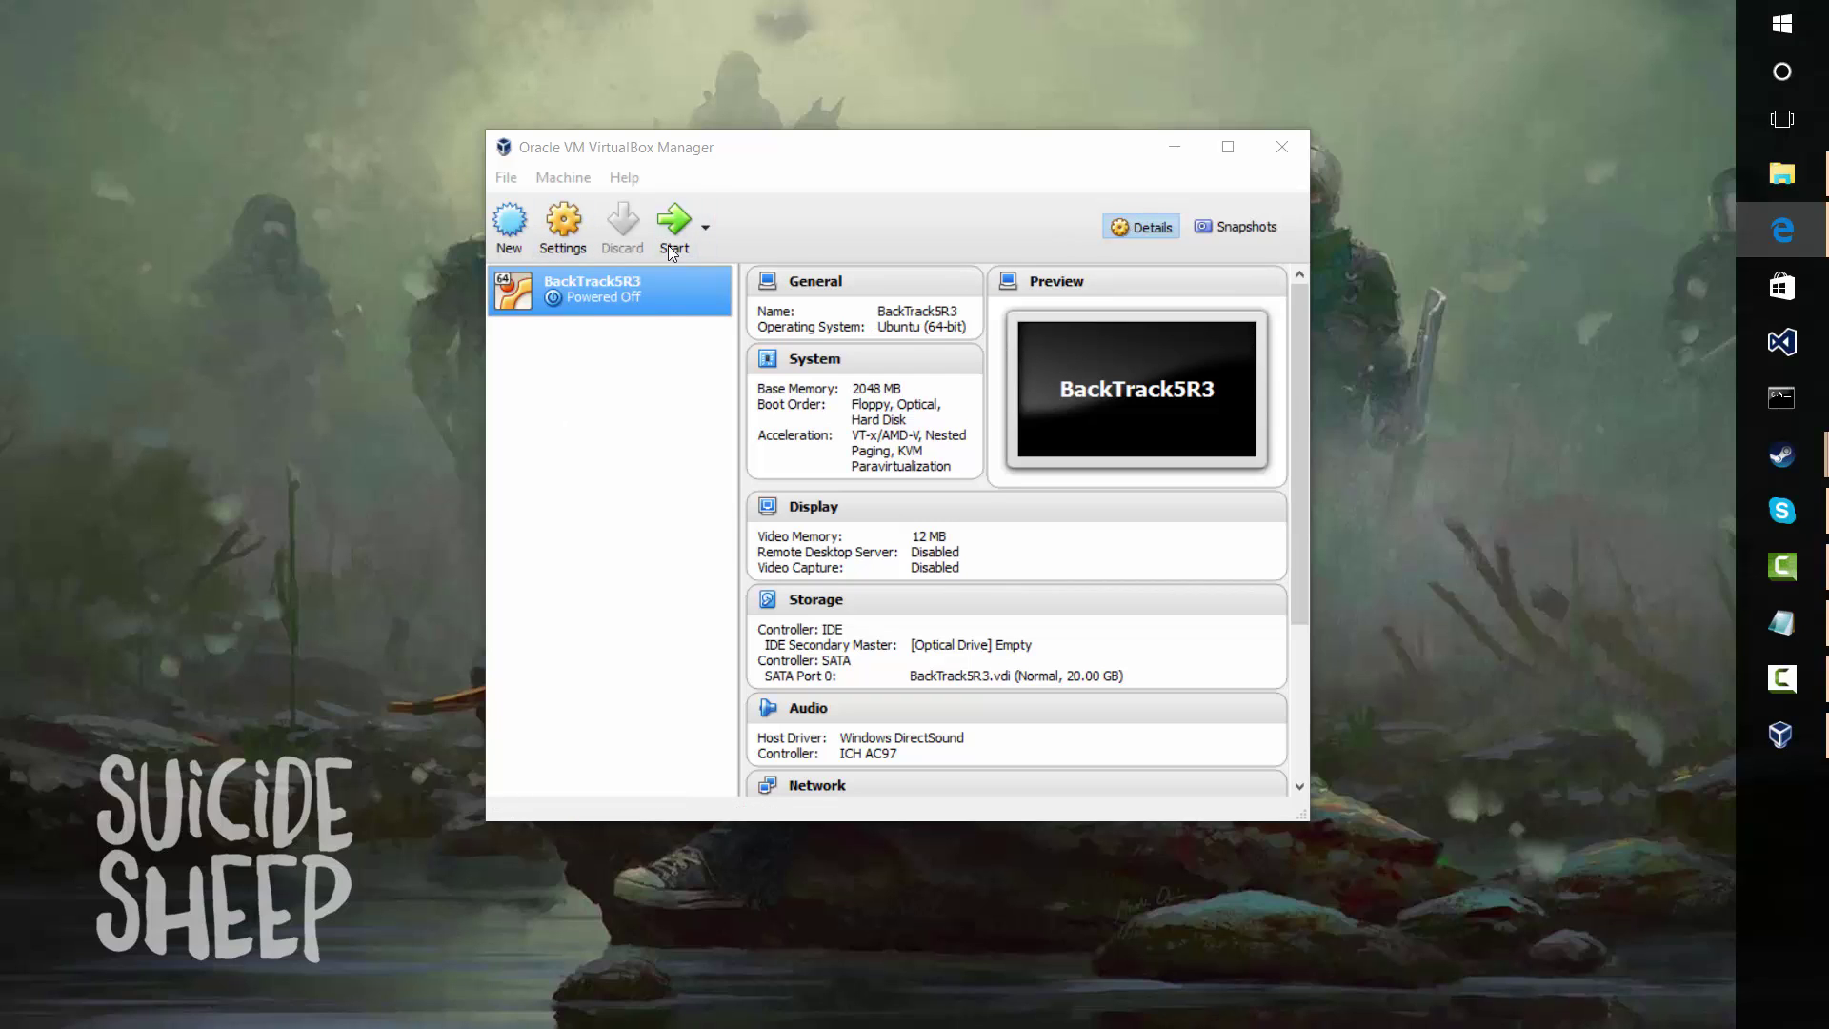
left_click(684, 221)
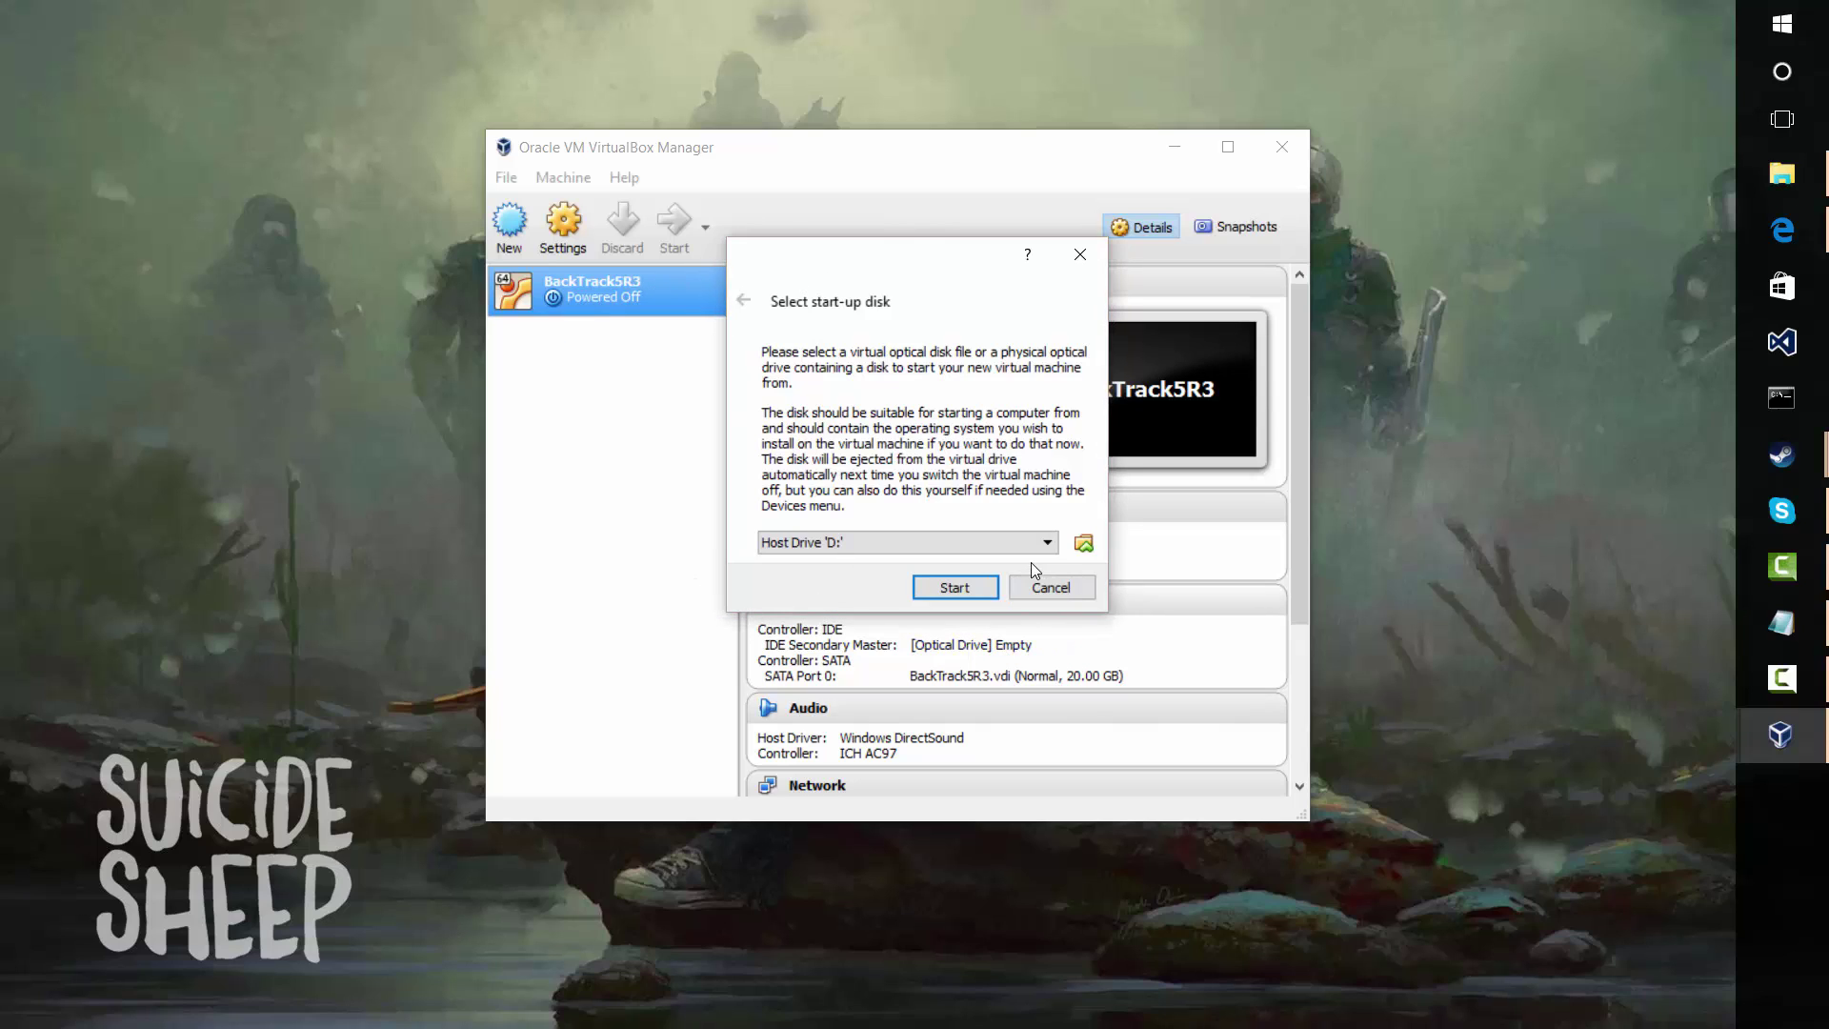
Choose BT5R3-GNOME-32.iso from the Desktop, using the RAW (*.iso *.cdr) filter, as the start-up disk
left_click(1074, 548)
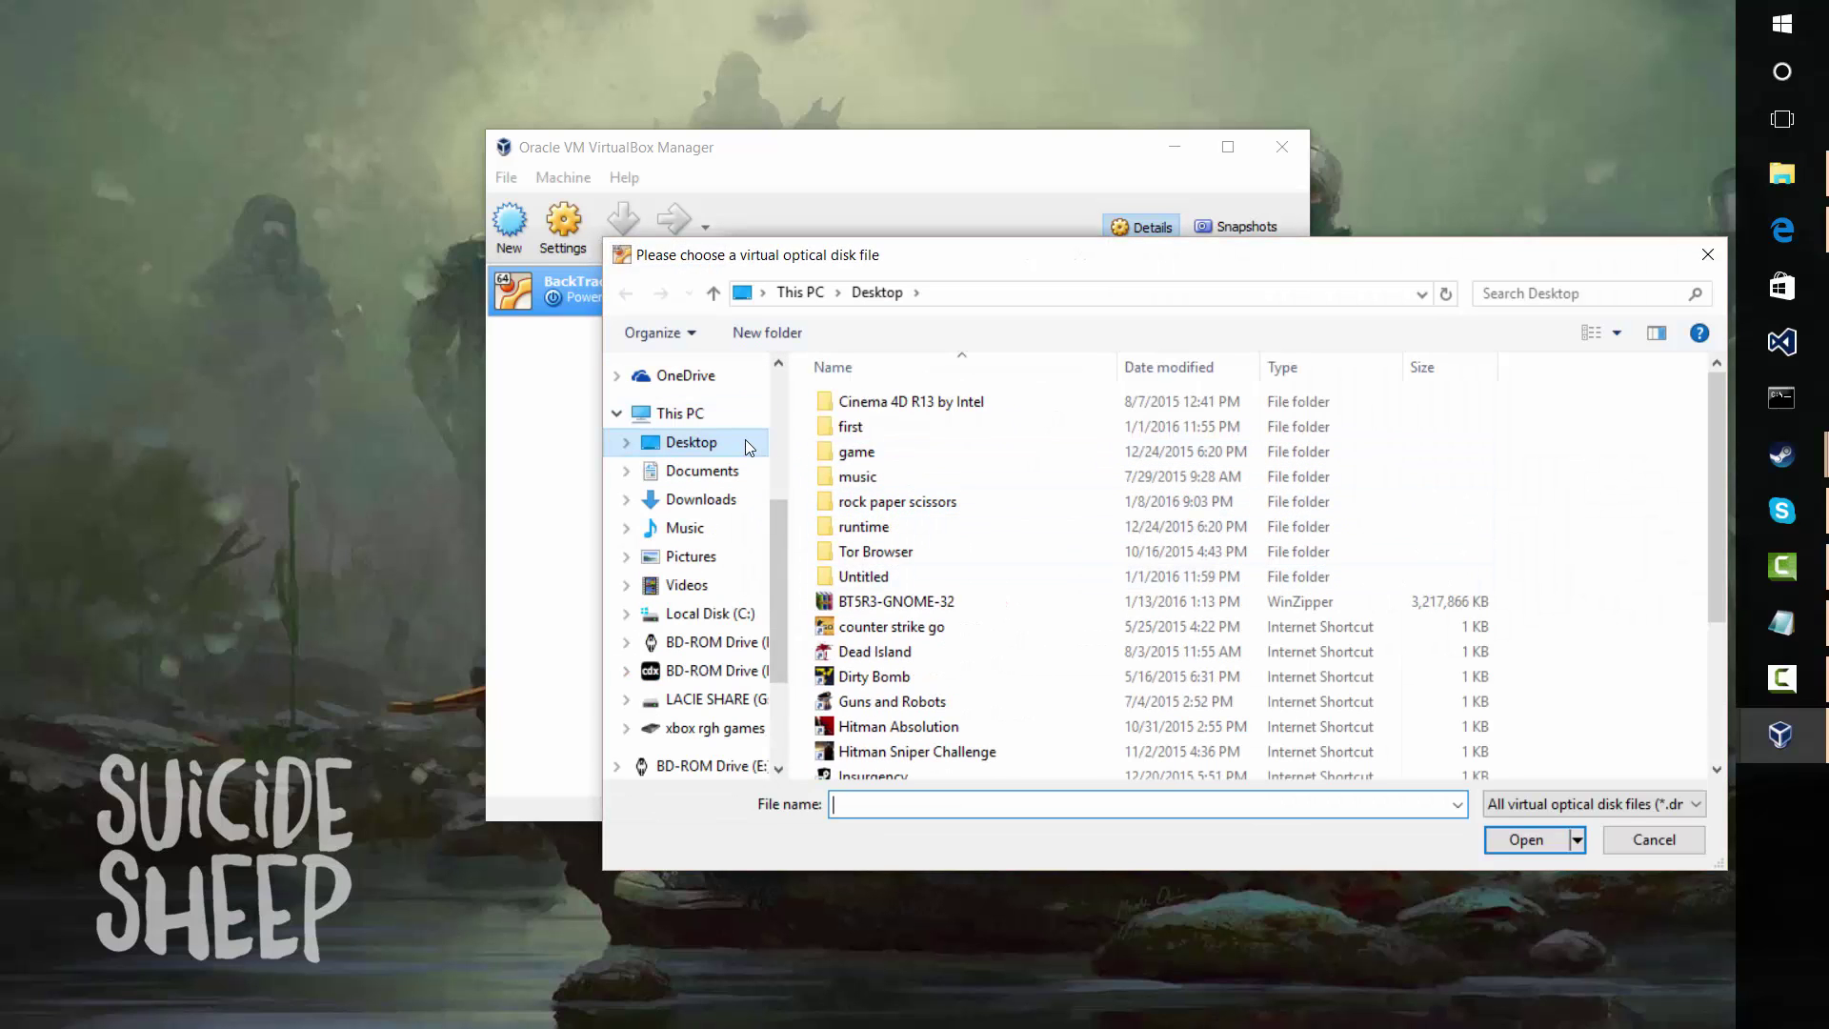
left_click(895, 601)
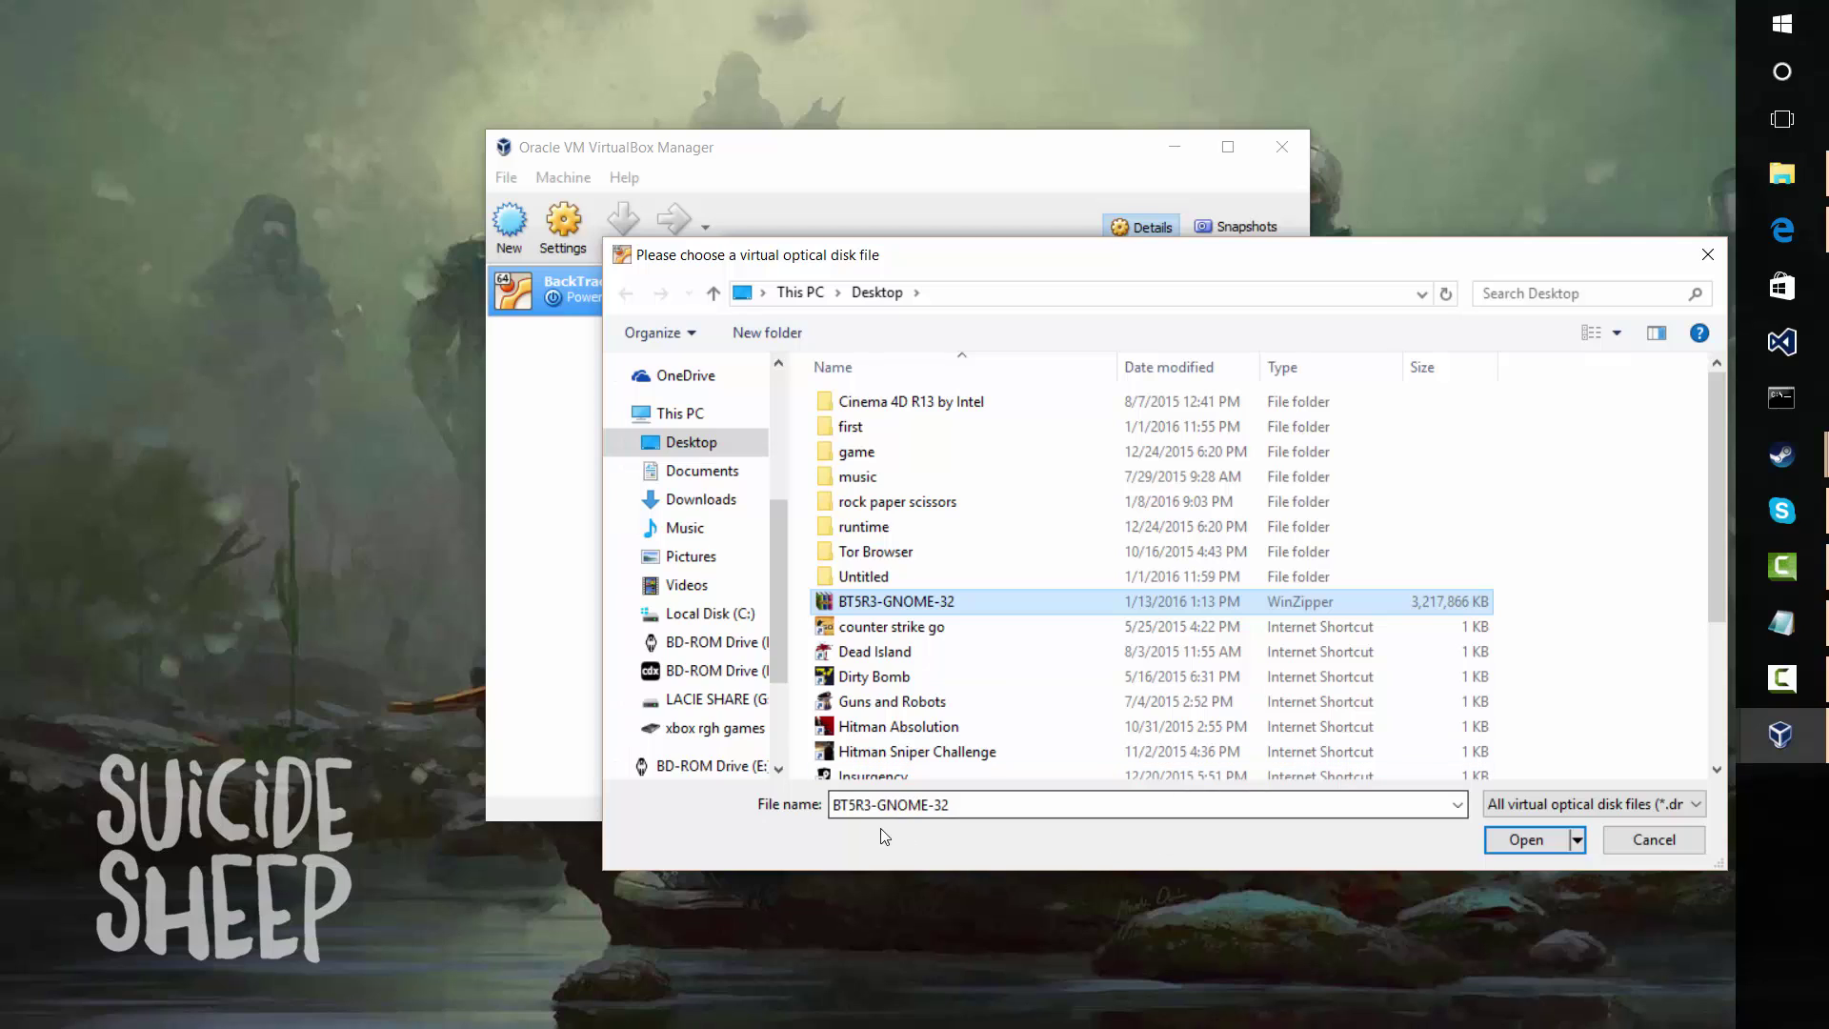
left_click(1573, 804)
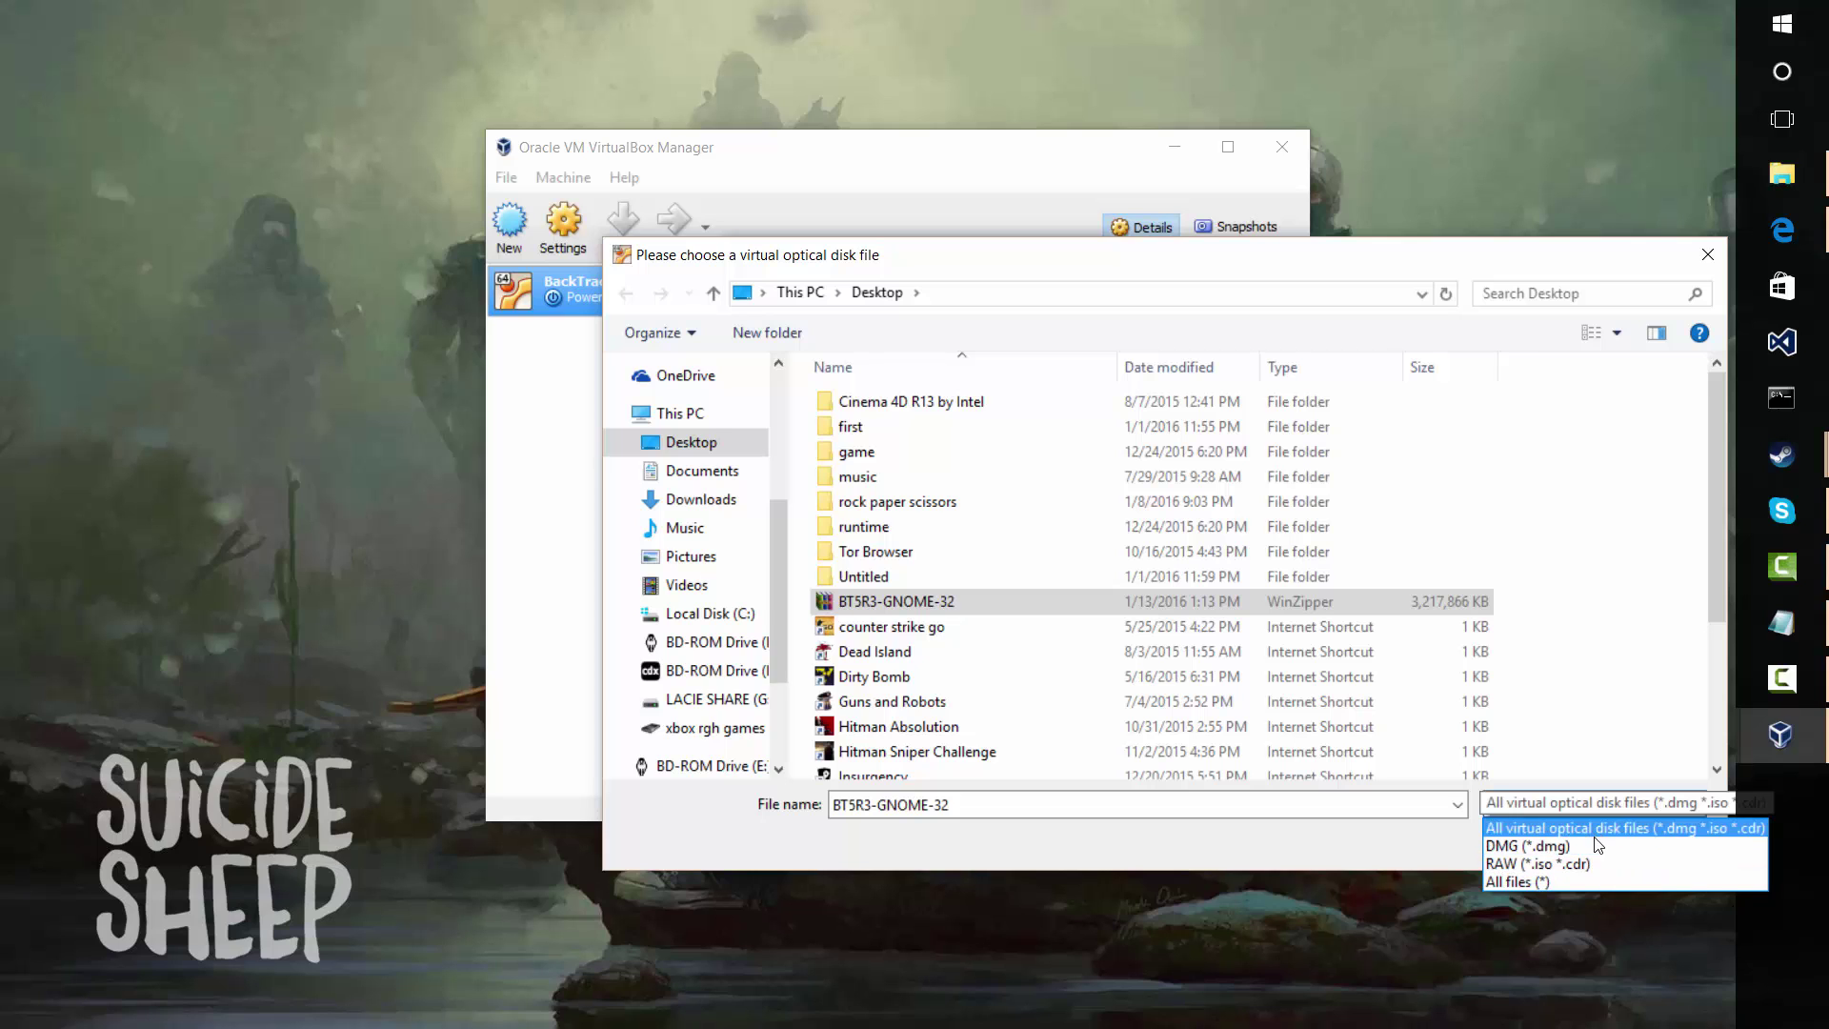
left_click(1596, 862)
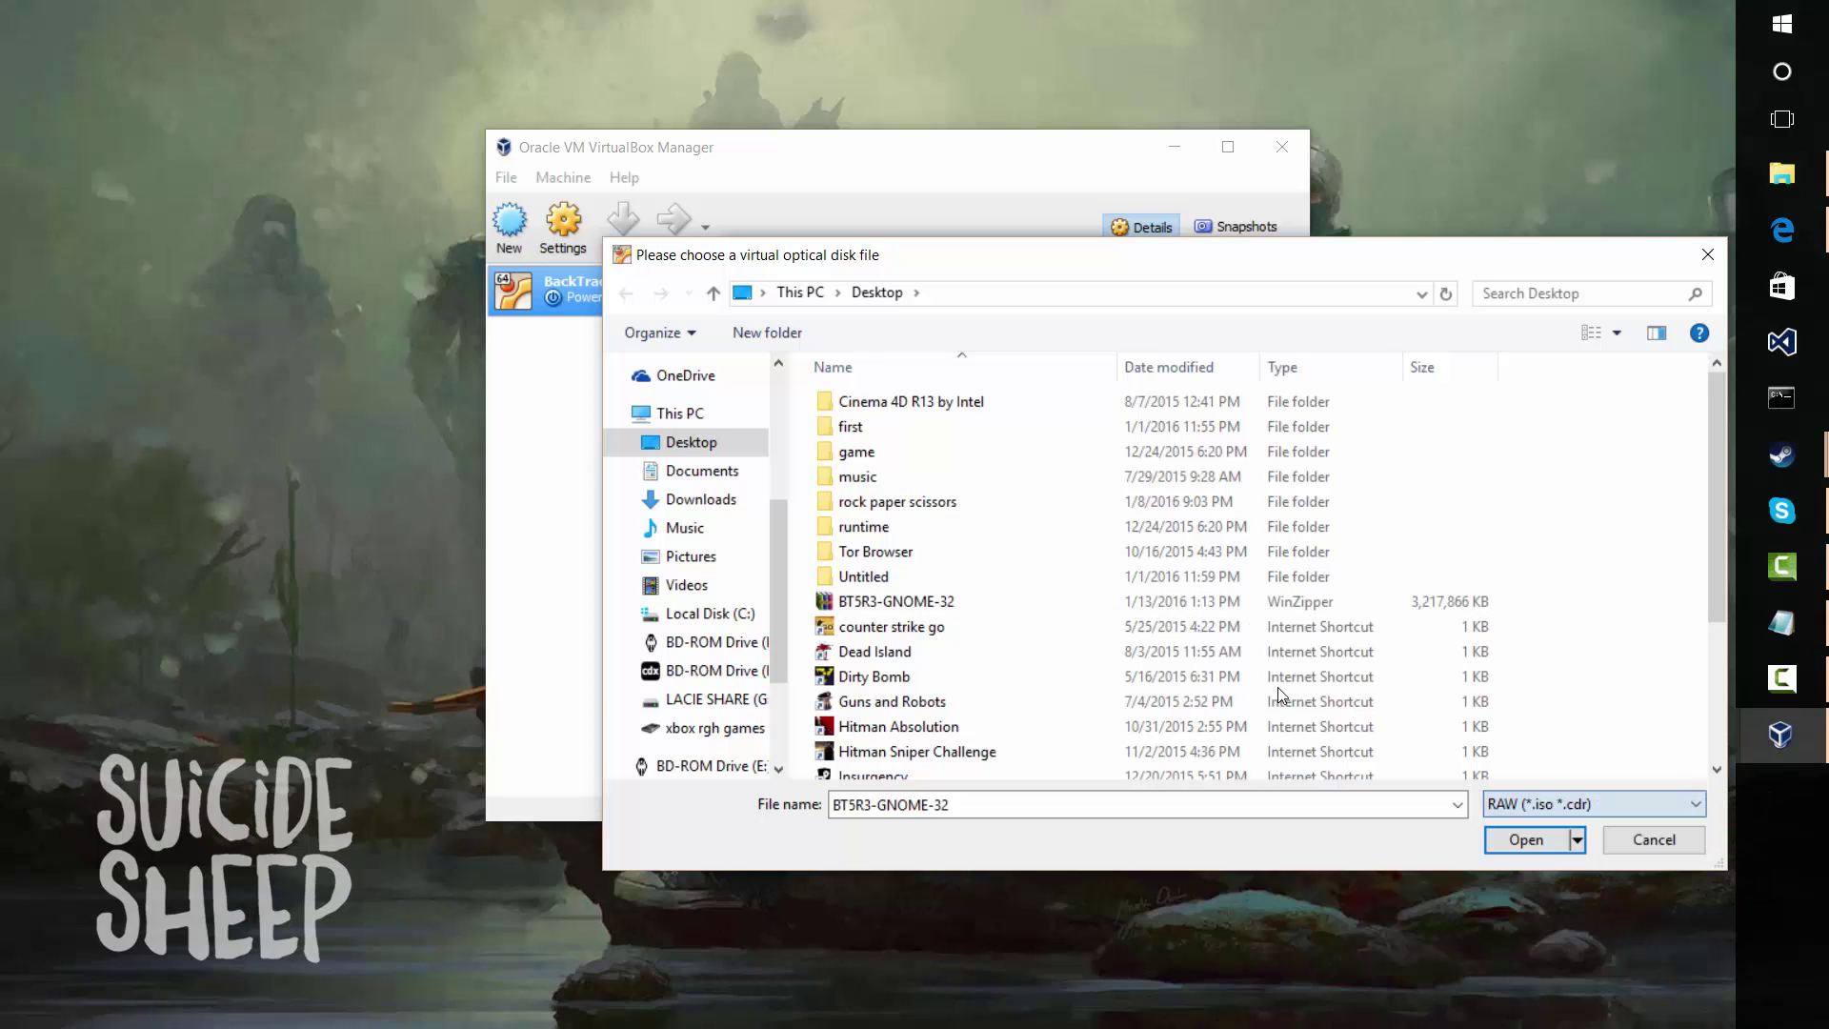
left_click(1538, 850)
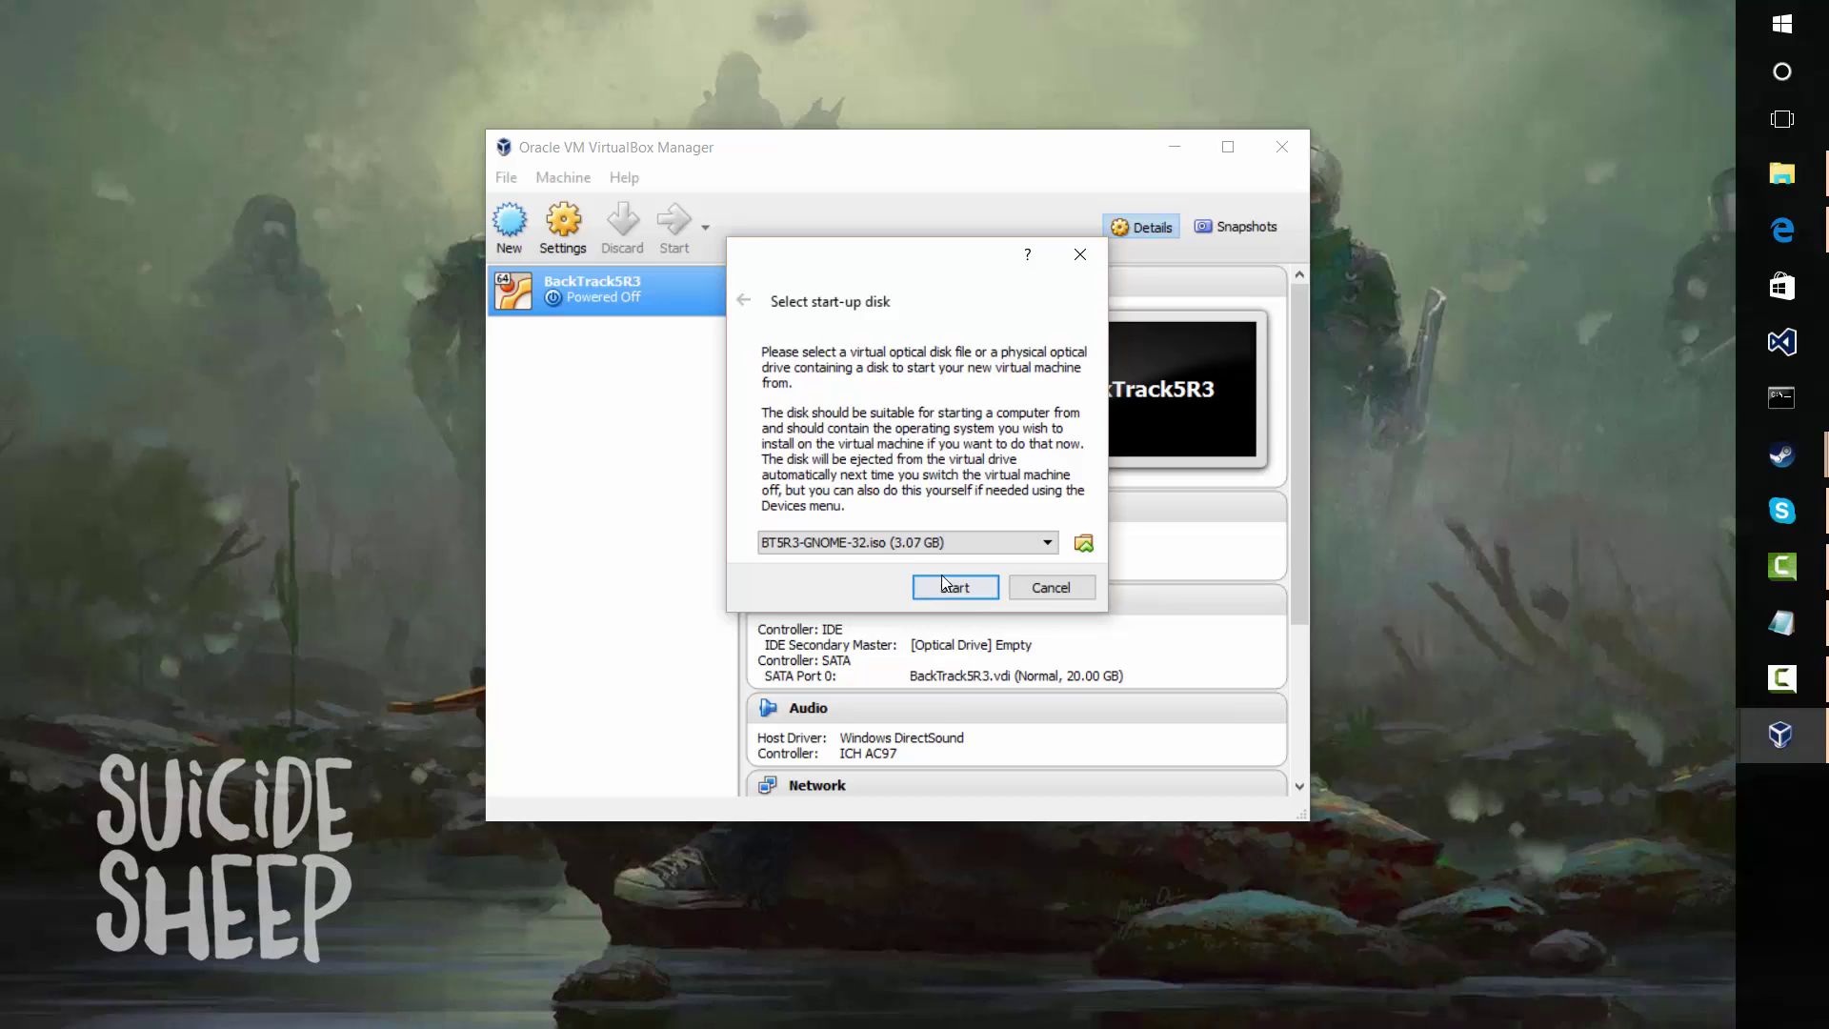
Boot BackTrack5R3 from the ISO, reposition its window, and let it capture keyboard and mouse
left_click(953, 592)
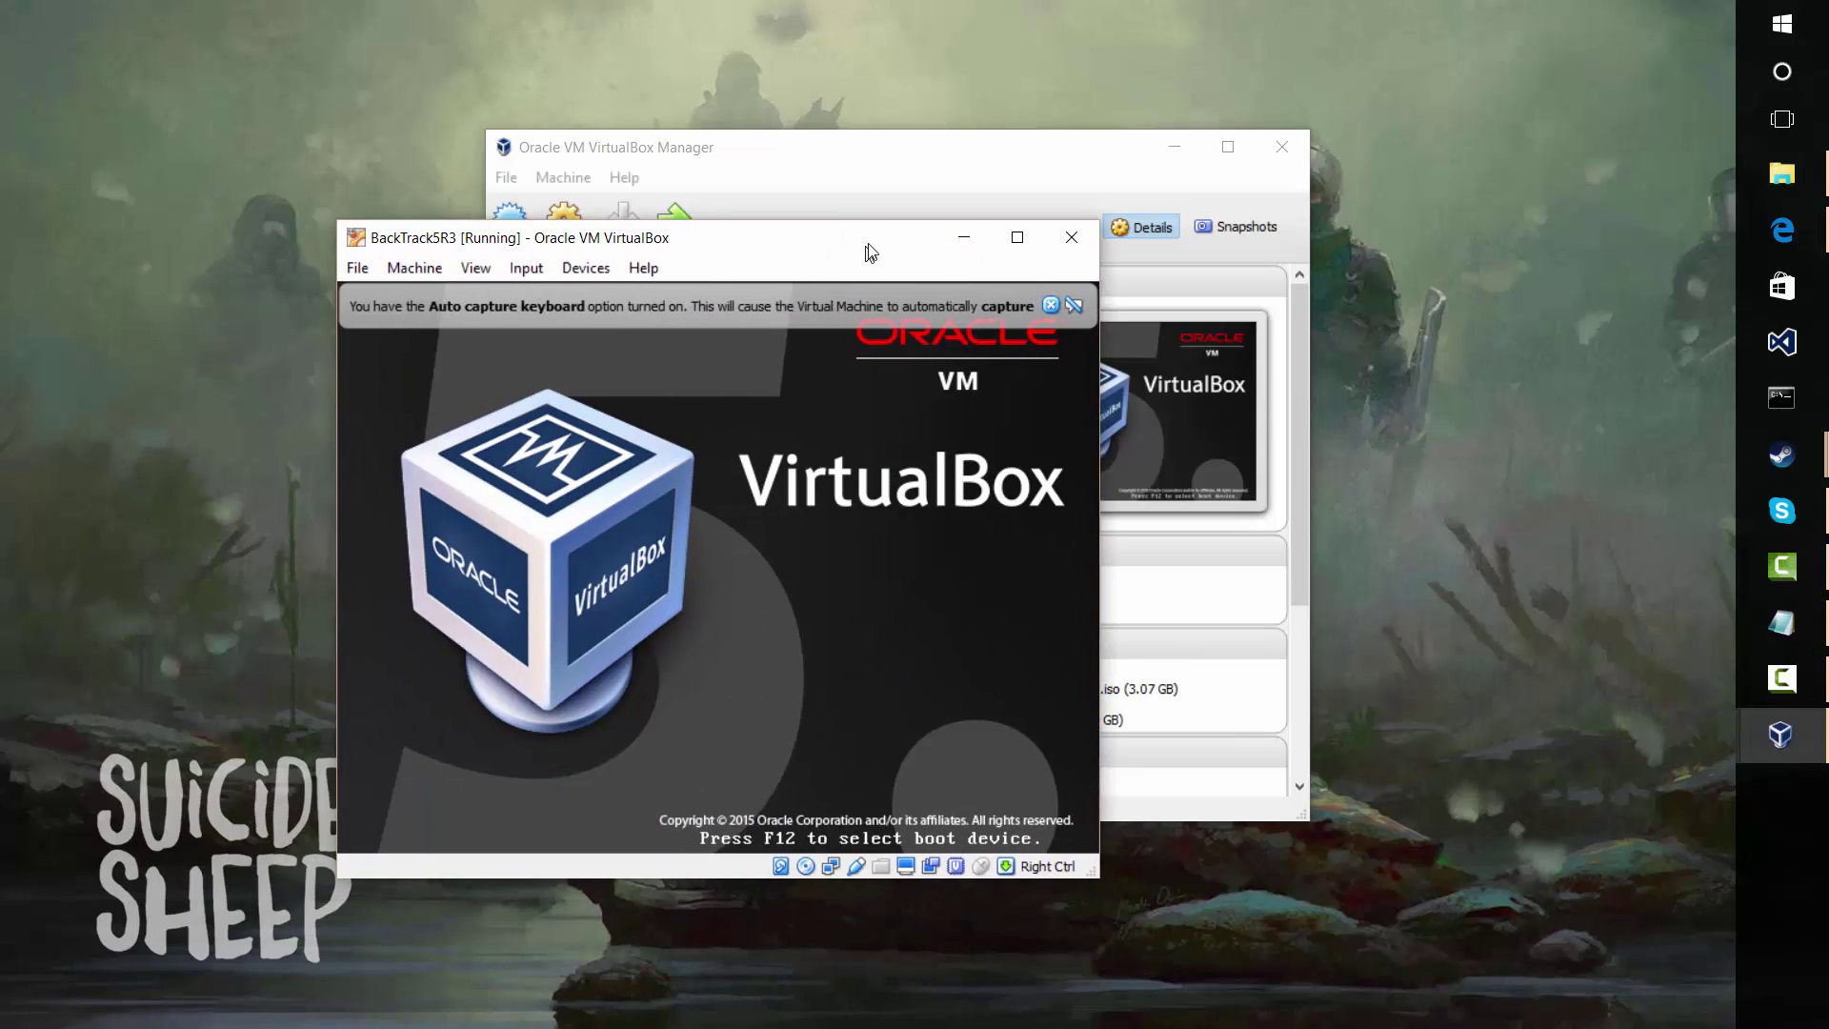
left_click_drag(870, 250, 1045, 180)
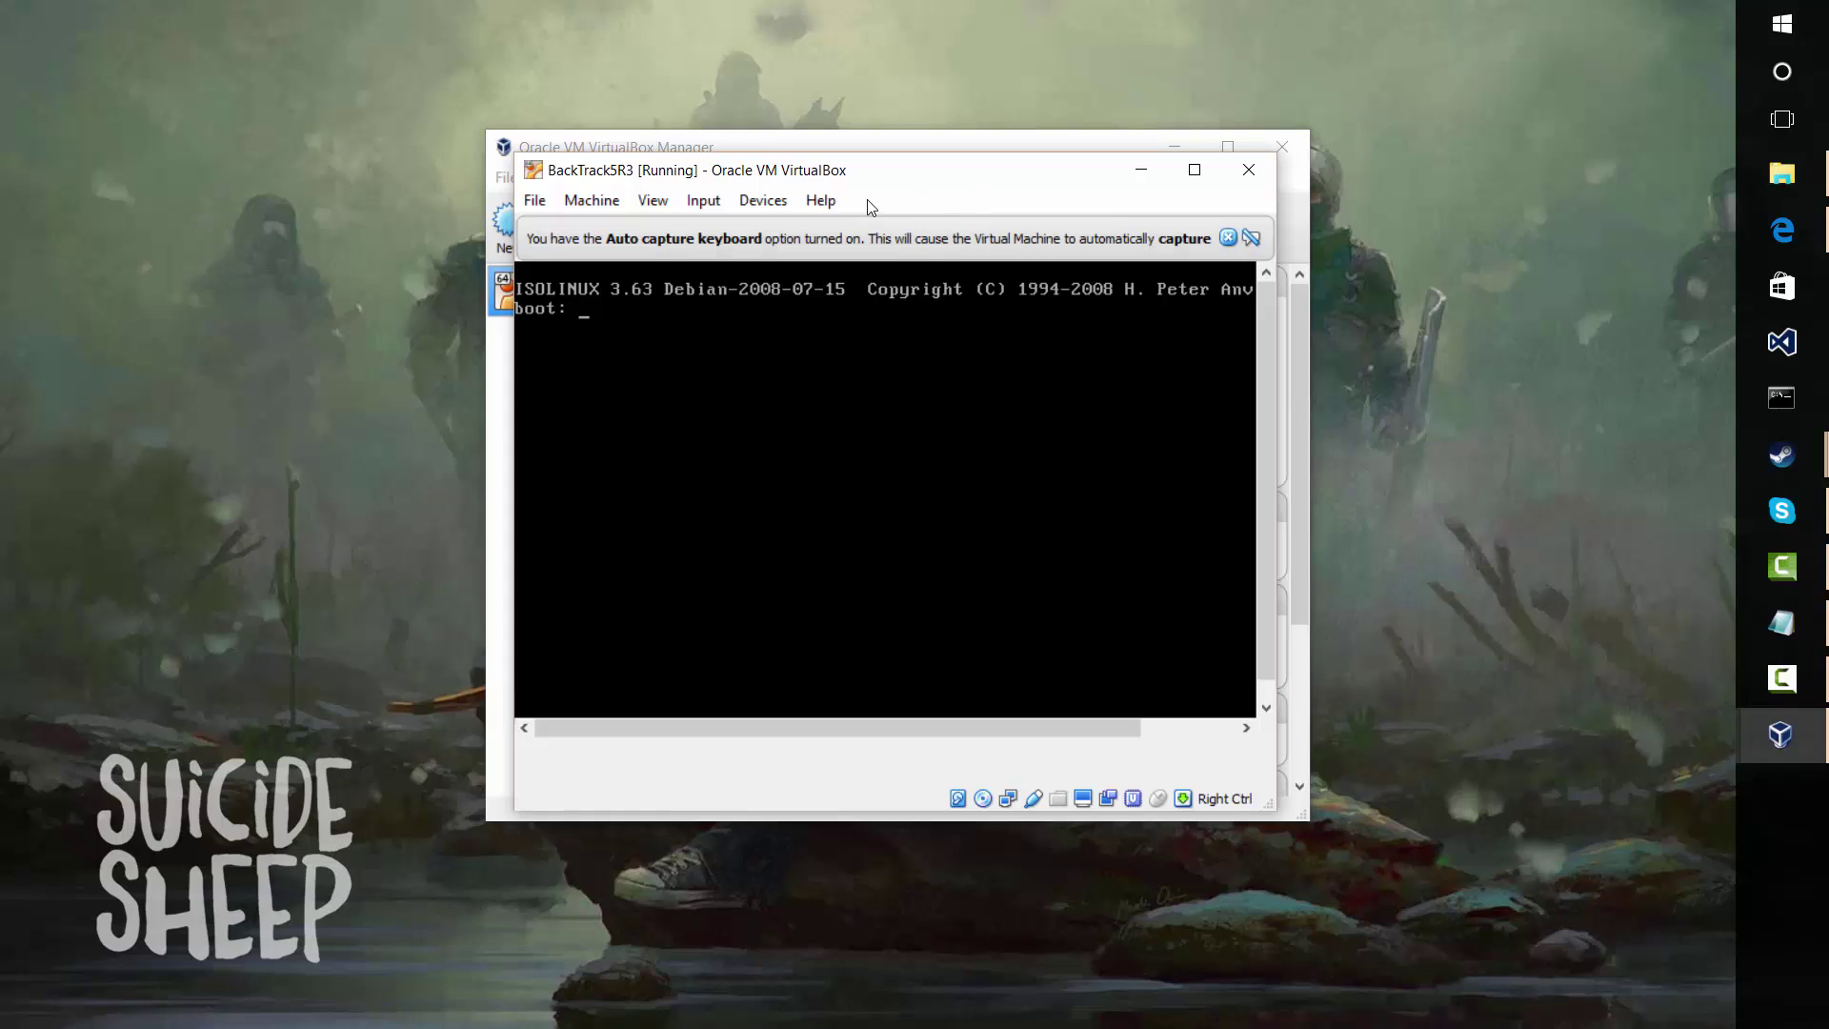
left_click(857, 378)
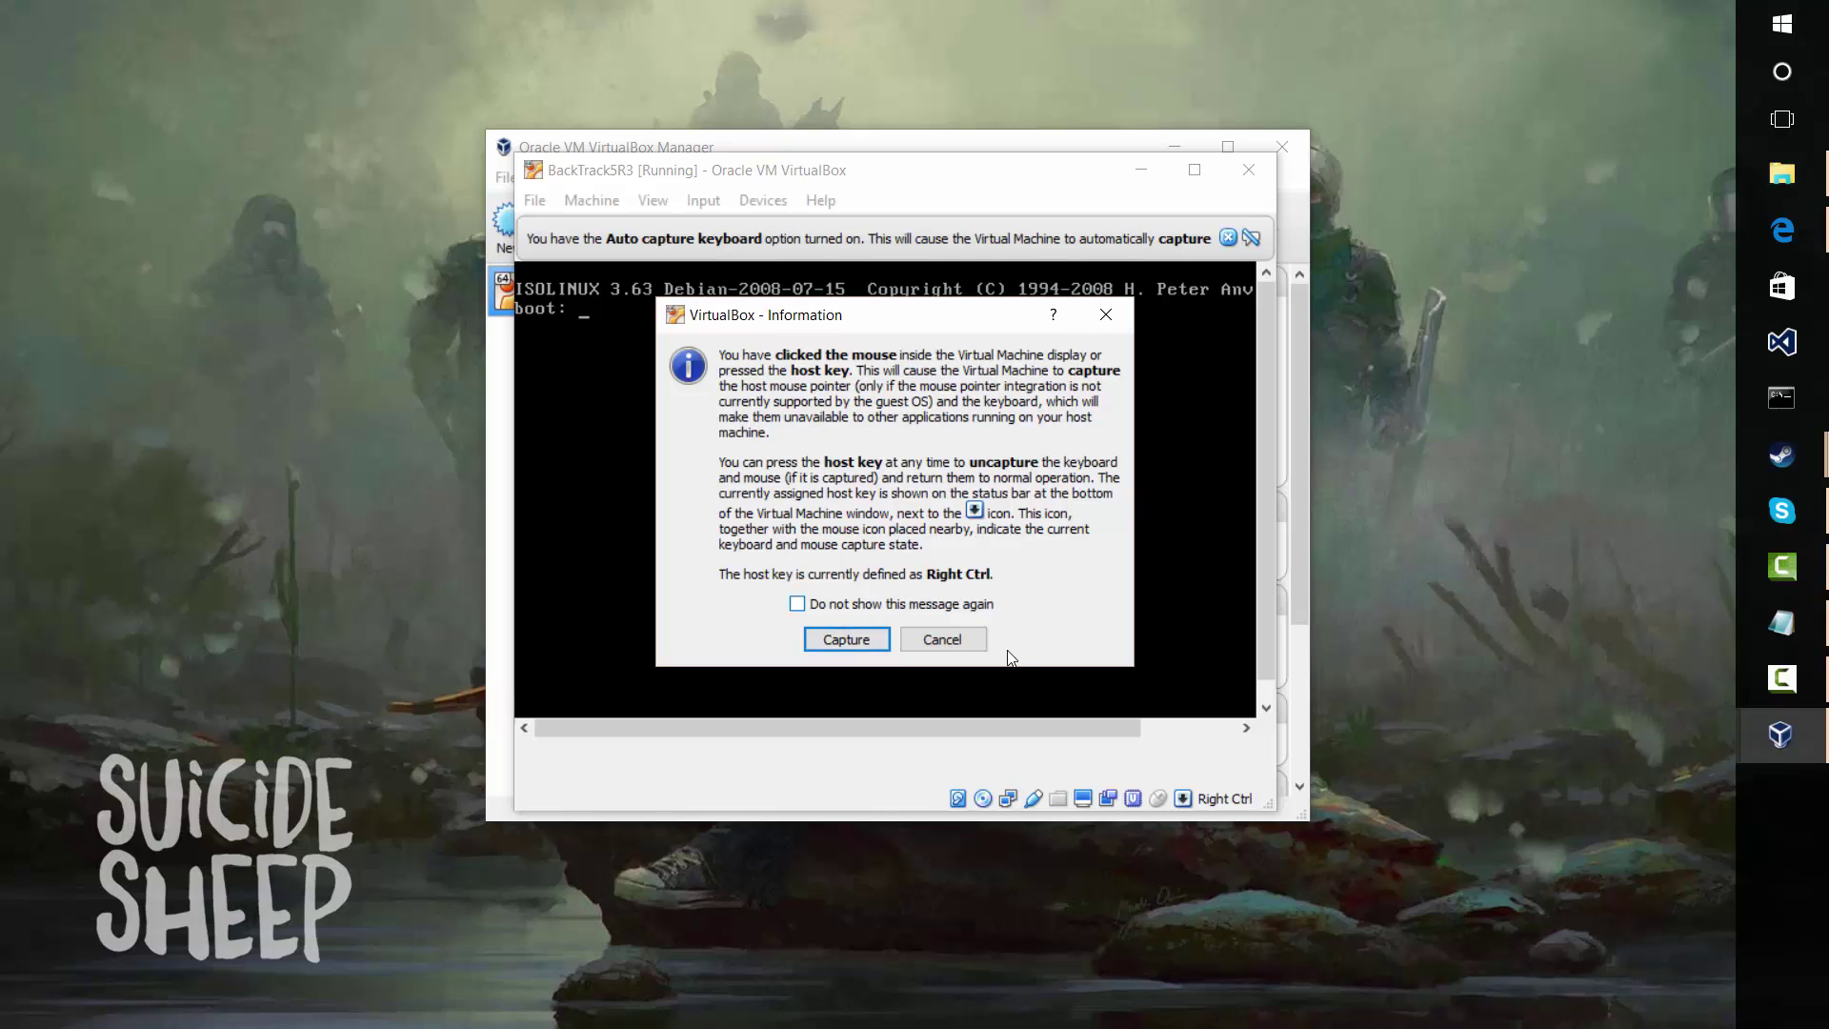
left_click(957, 641)
left_click(638, 301)
left_click(829, 636)
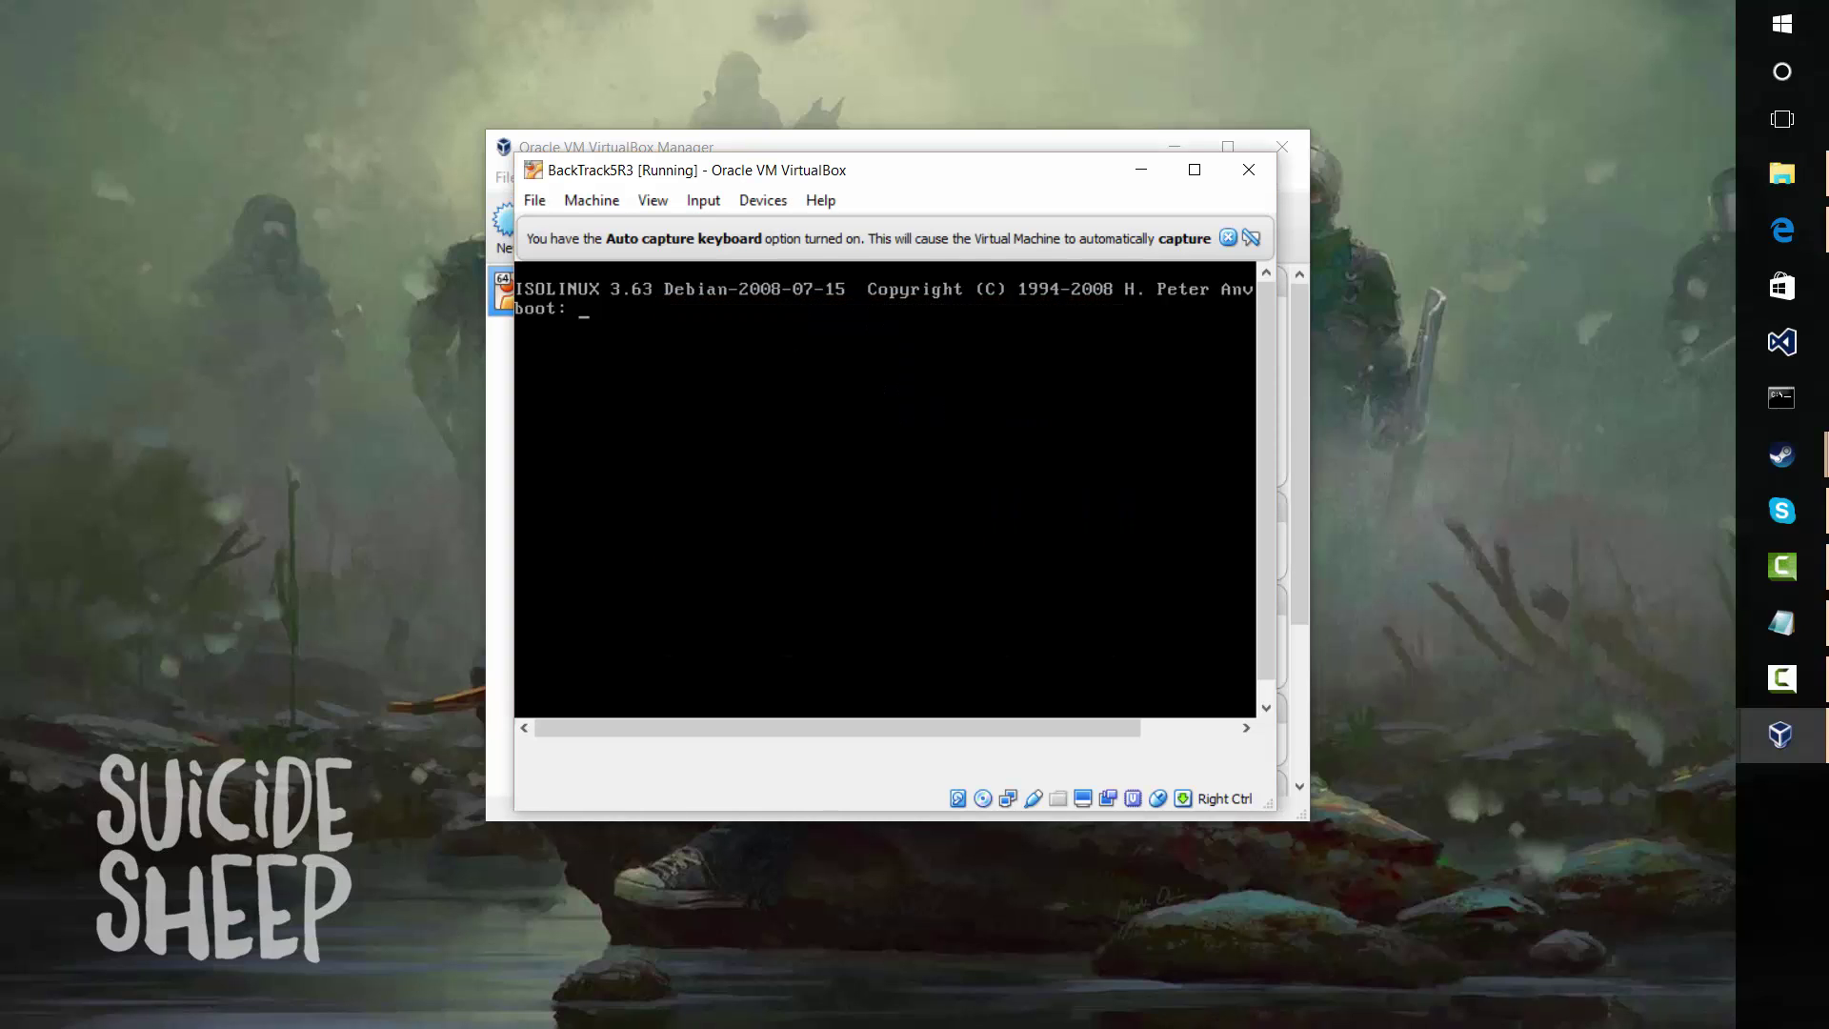
Start booting from the ISOLINUX prompt, close the mouse and keyboard notices, and shift the window left
key("Return")
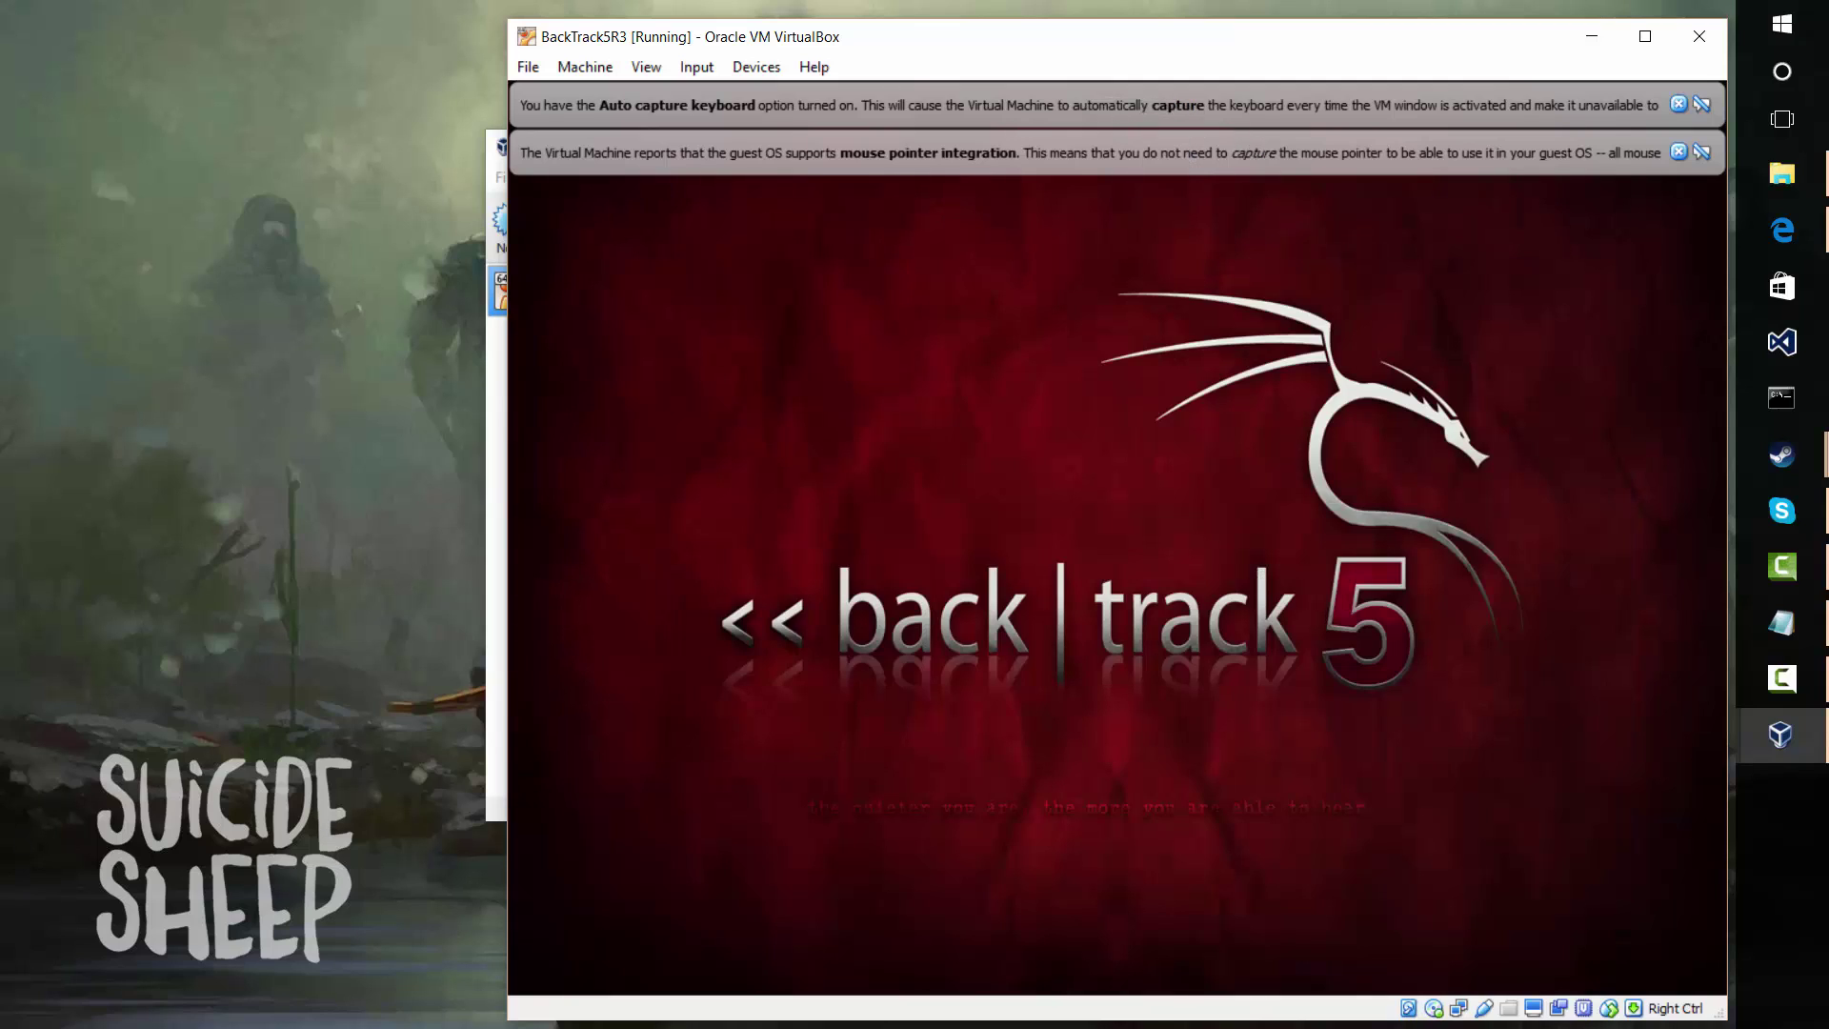
left_click(1678, 152)
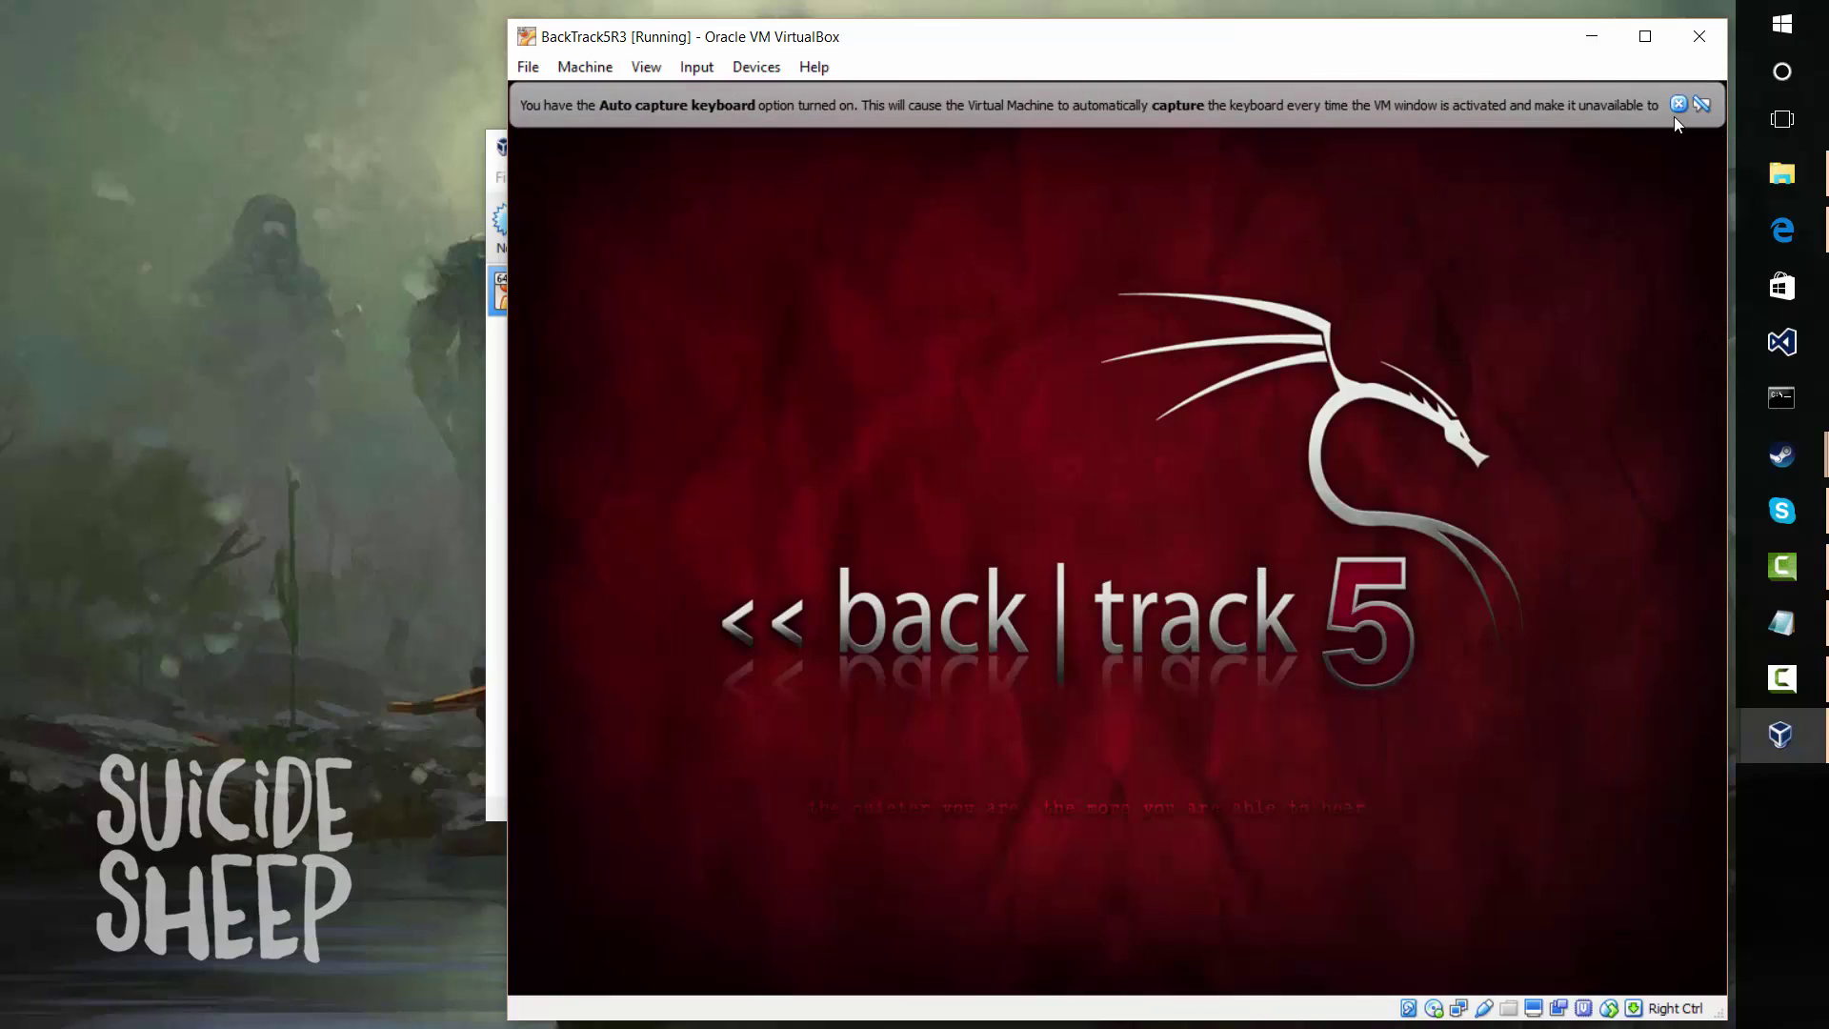
left_click(1679, 104)
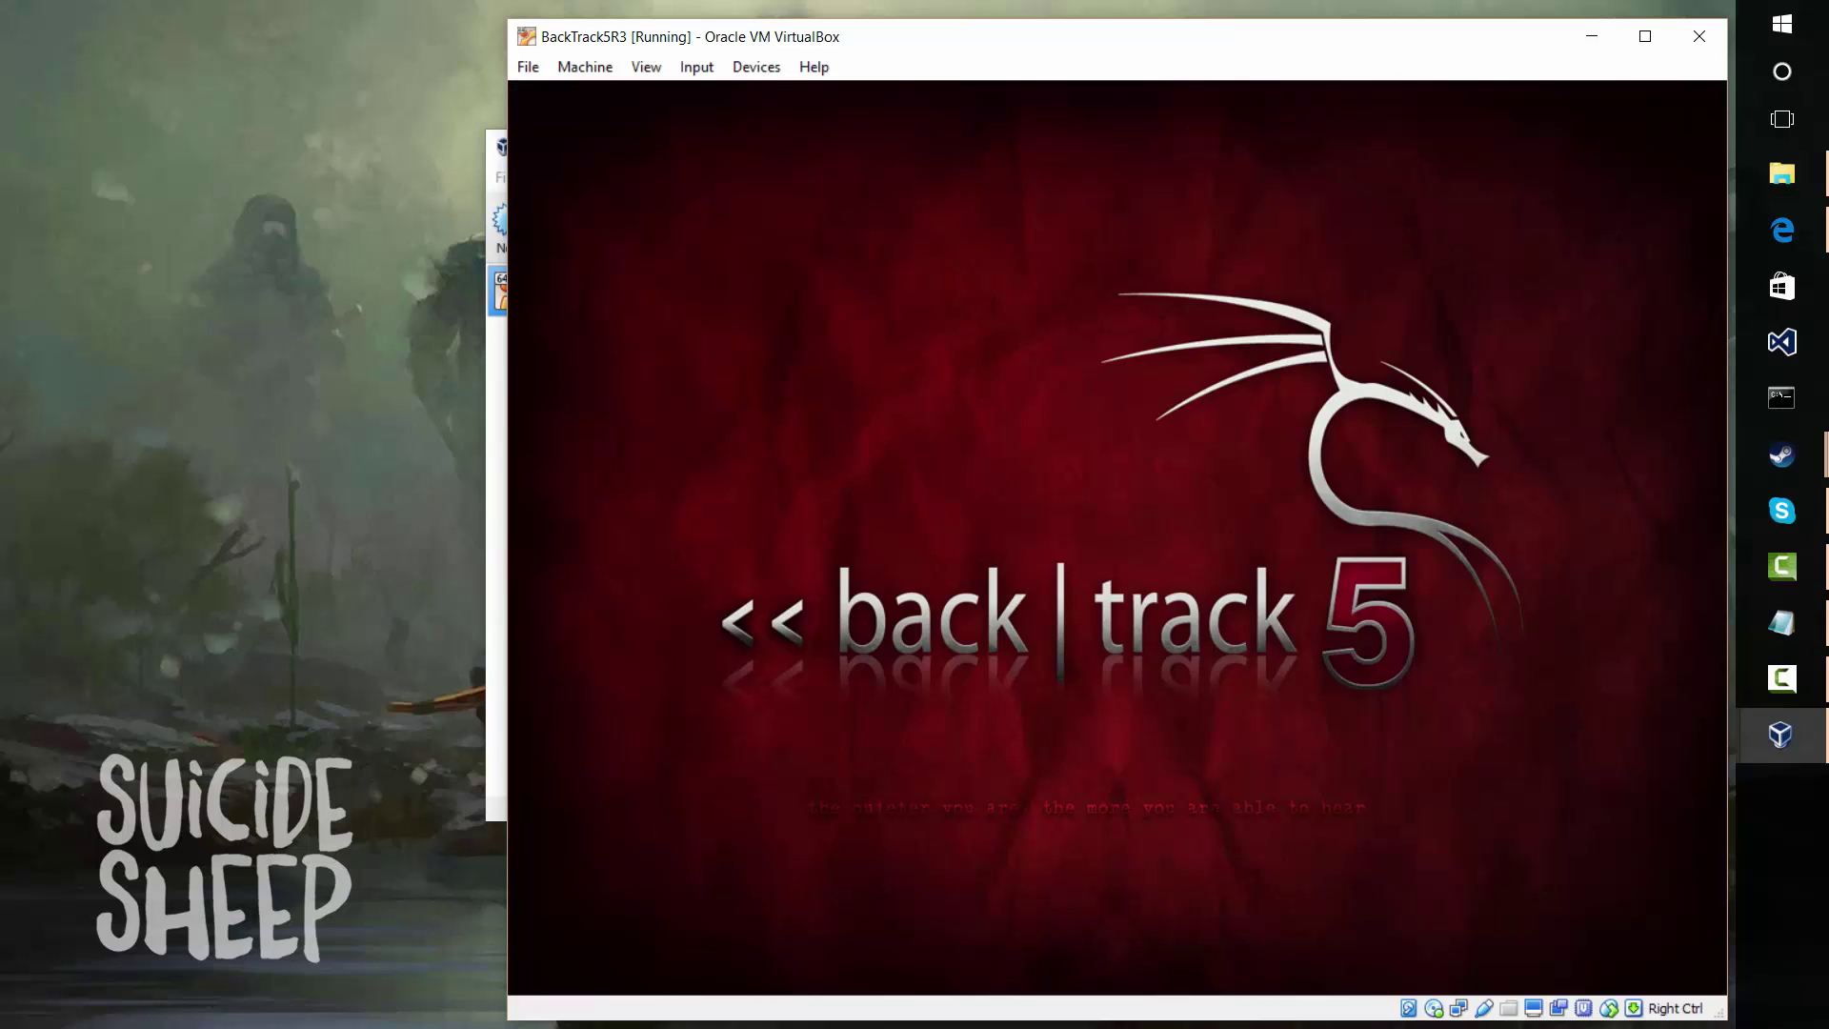
left_click_drag(1229, 50, 1048, 54)
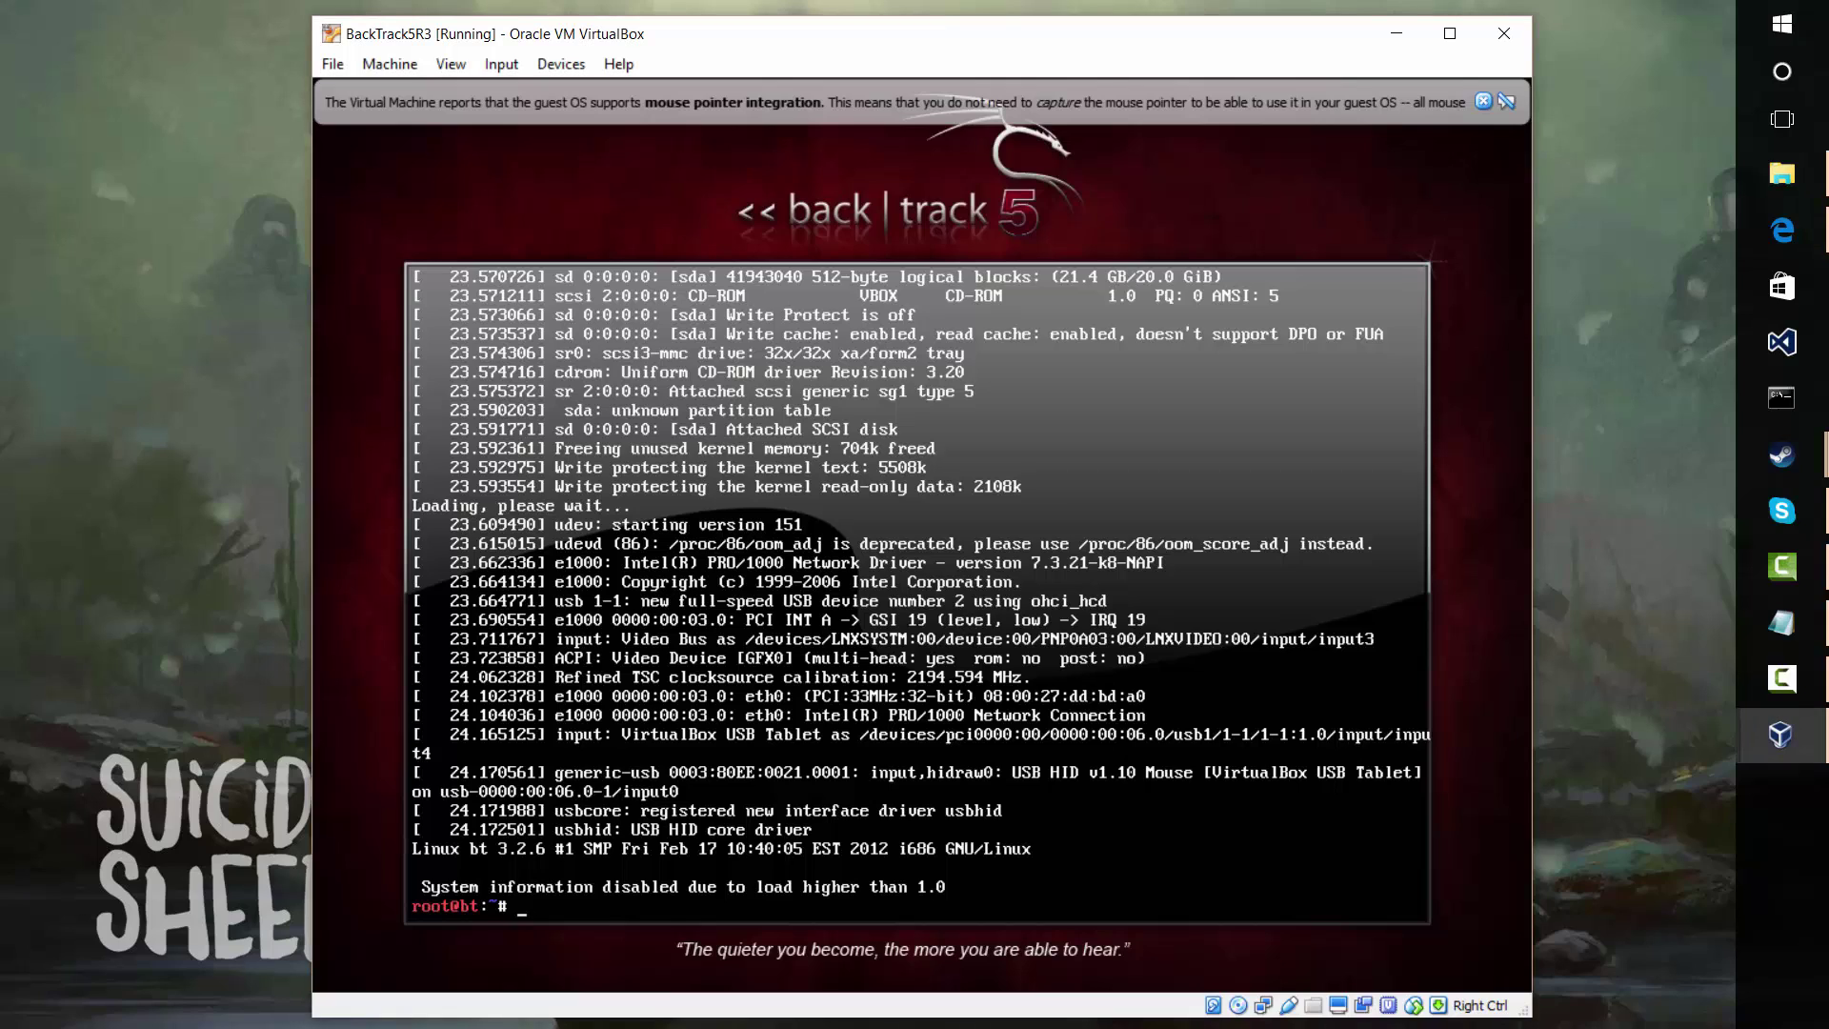
Run startx at the root prompt to launch the graphical desktop
type("strat")
key("BackSpace")
key("BackSpace")
key("BackSpace")
type("atrtx")
key("Return")
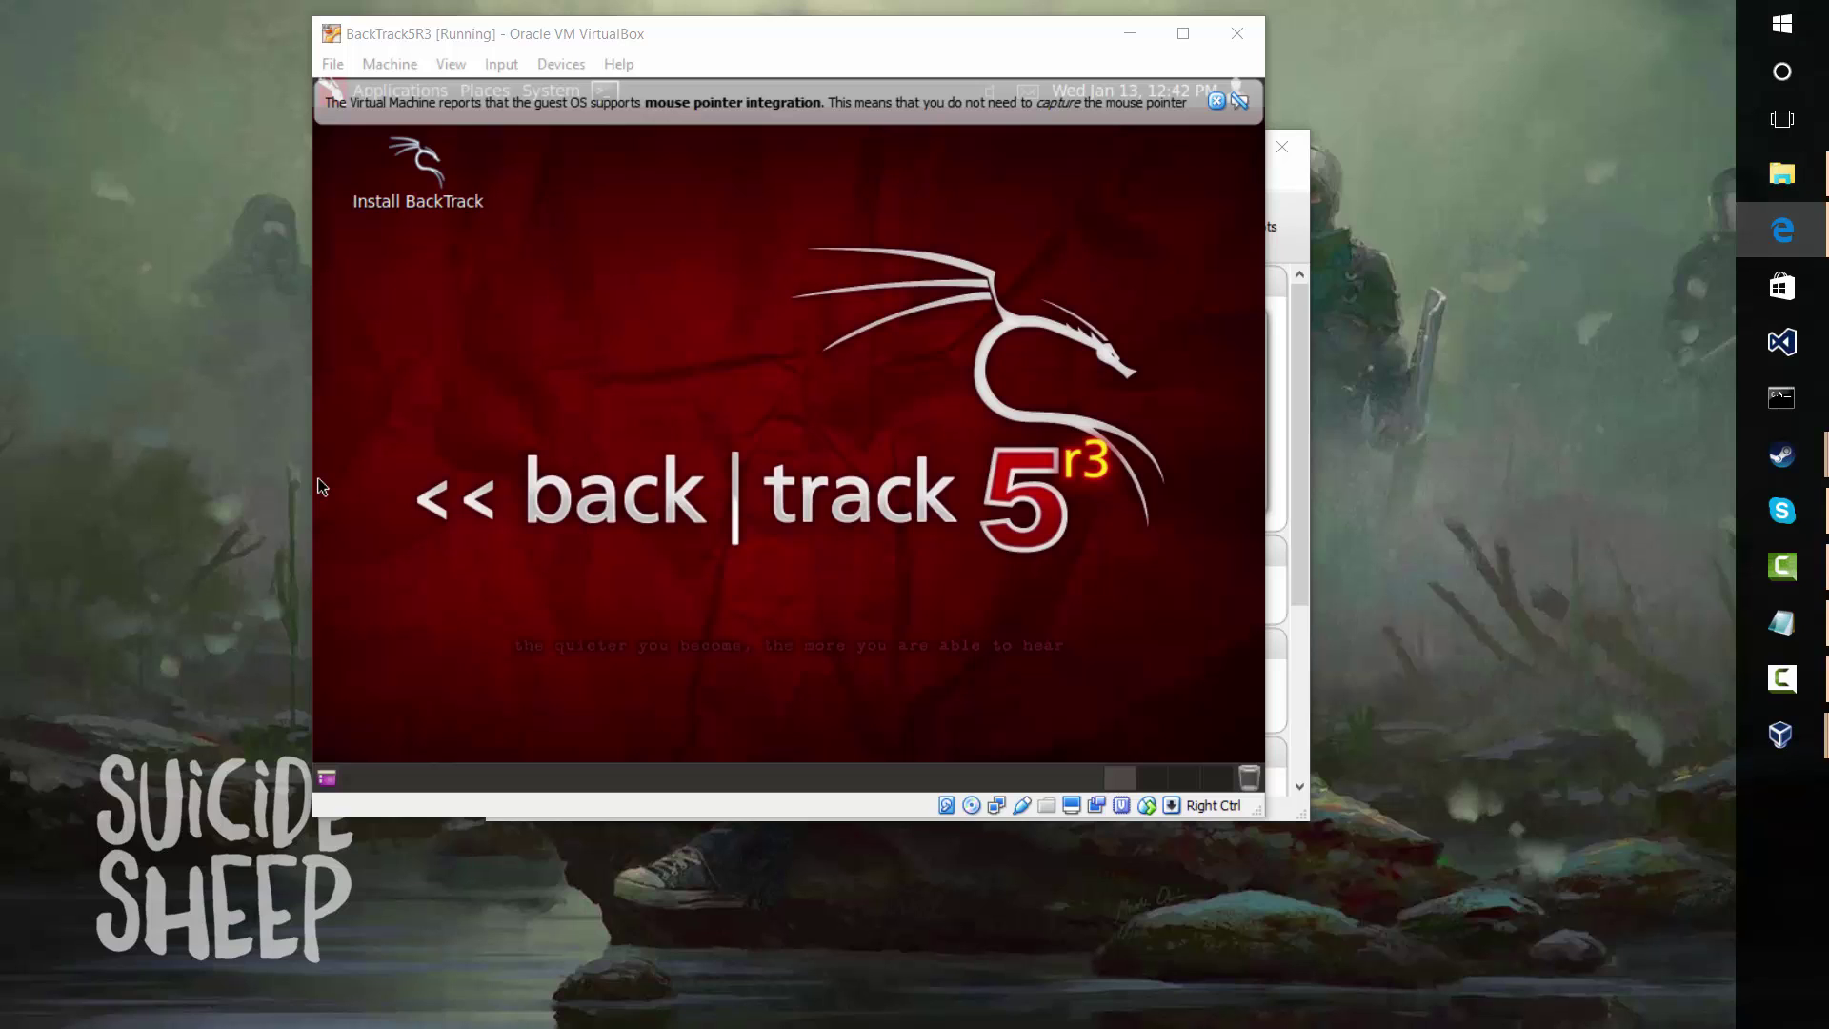
Launch the Install BackTrack installer from the live desktop
left_click(460, 215)
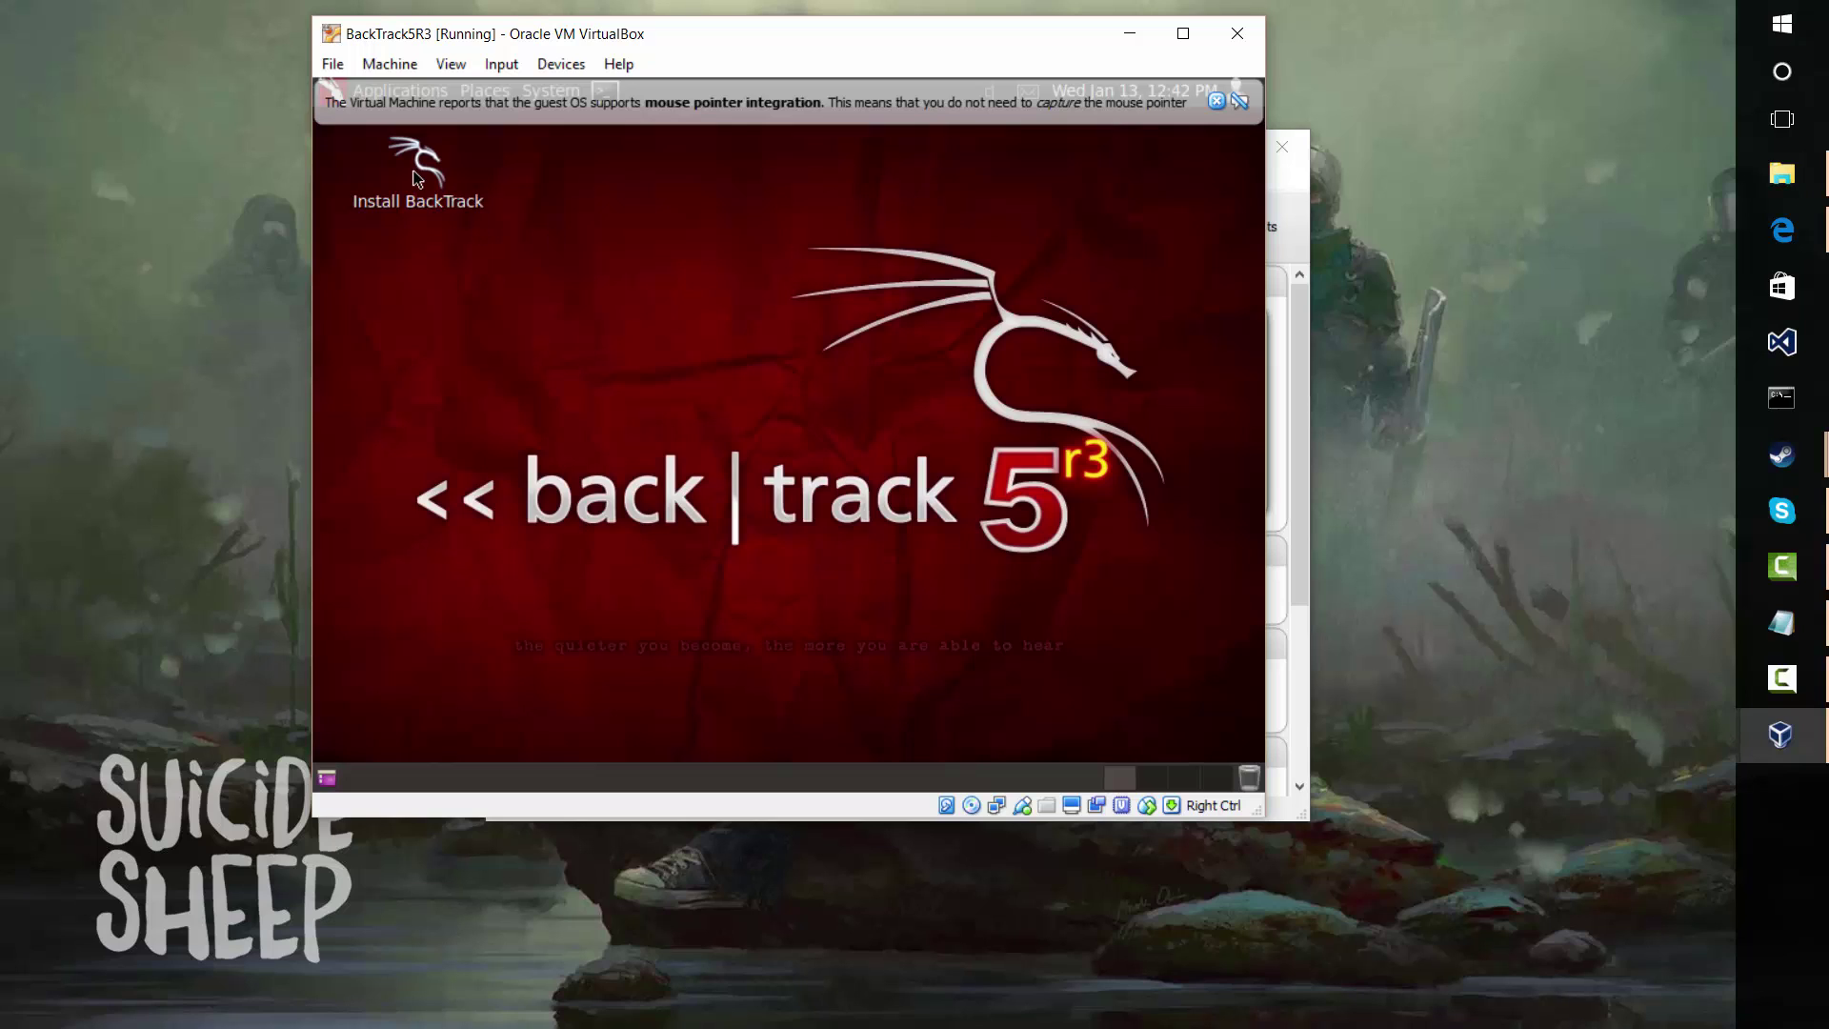
left_click(420, 202)
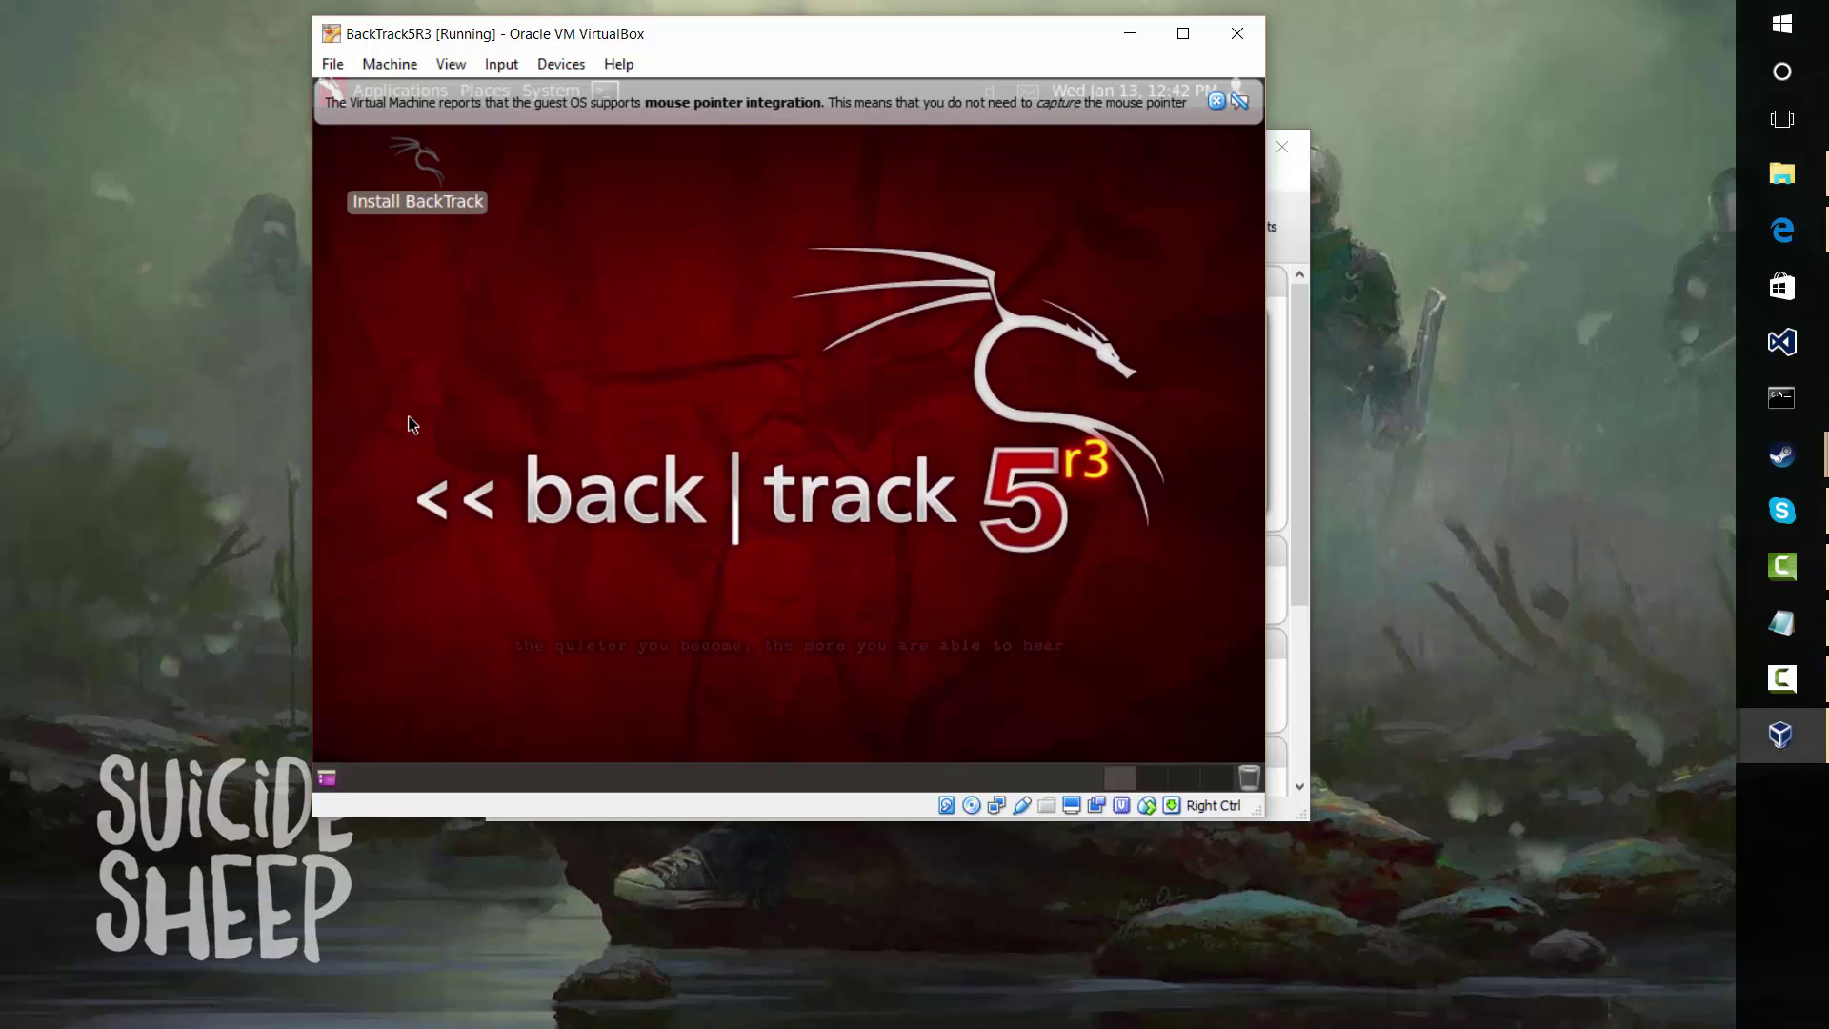
left_click(1219, 101)
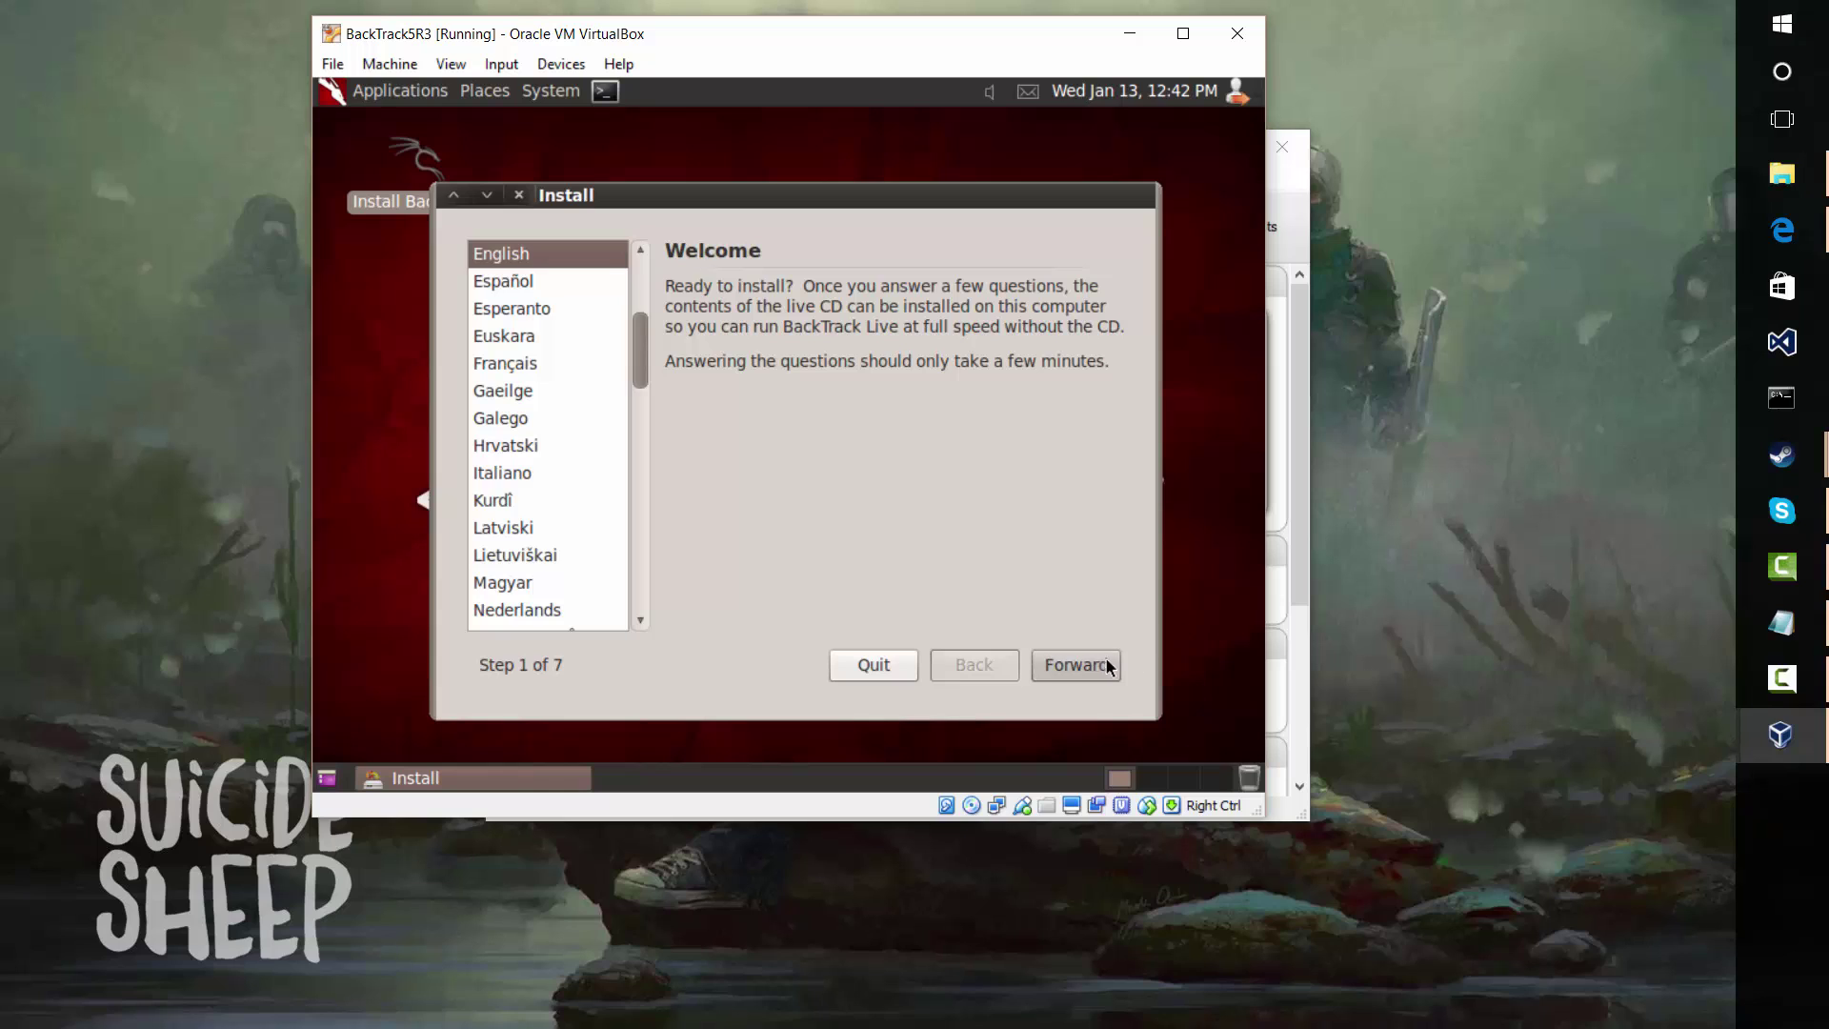
Accept English, Israel Time and the USA keyboard layout after testing it
left_click(1095, 665)
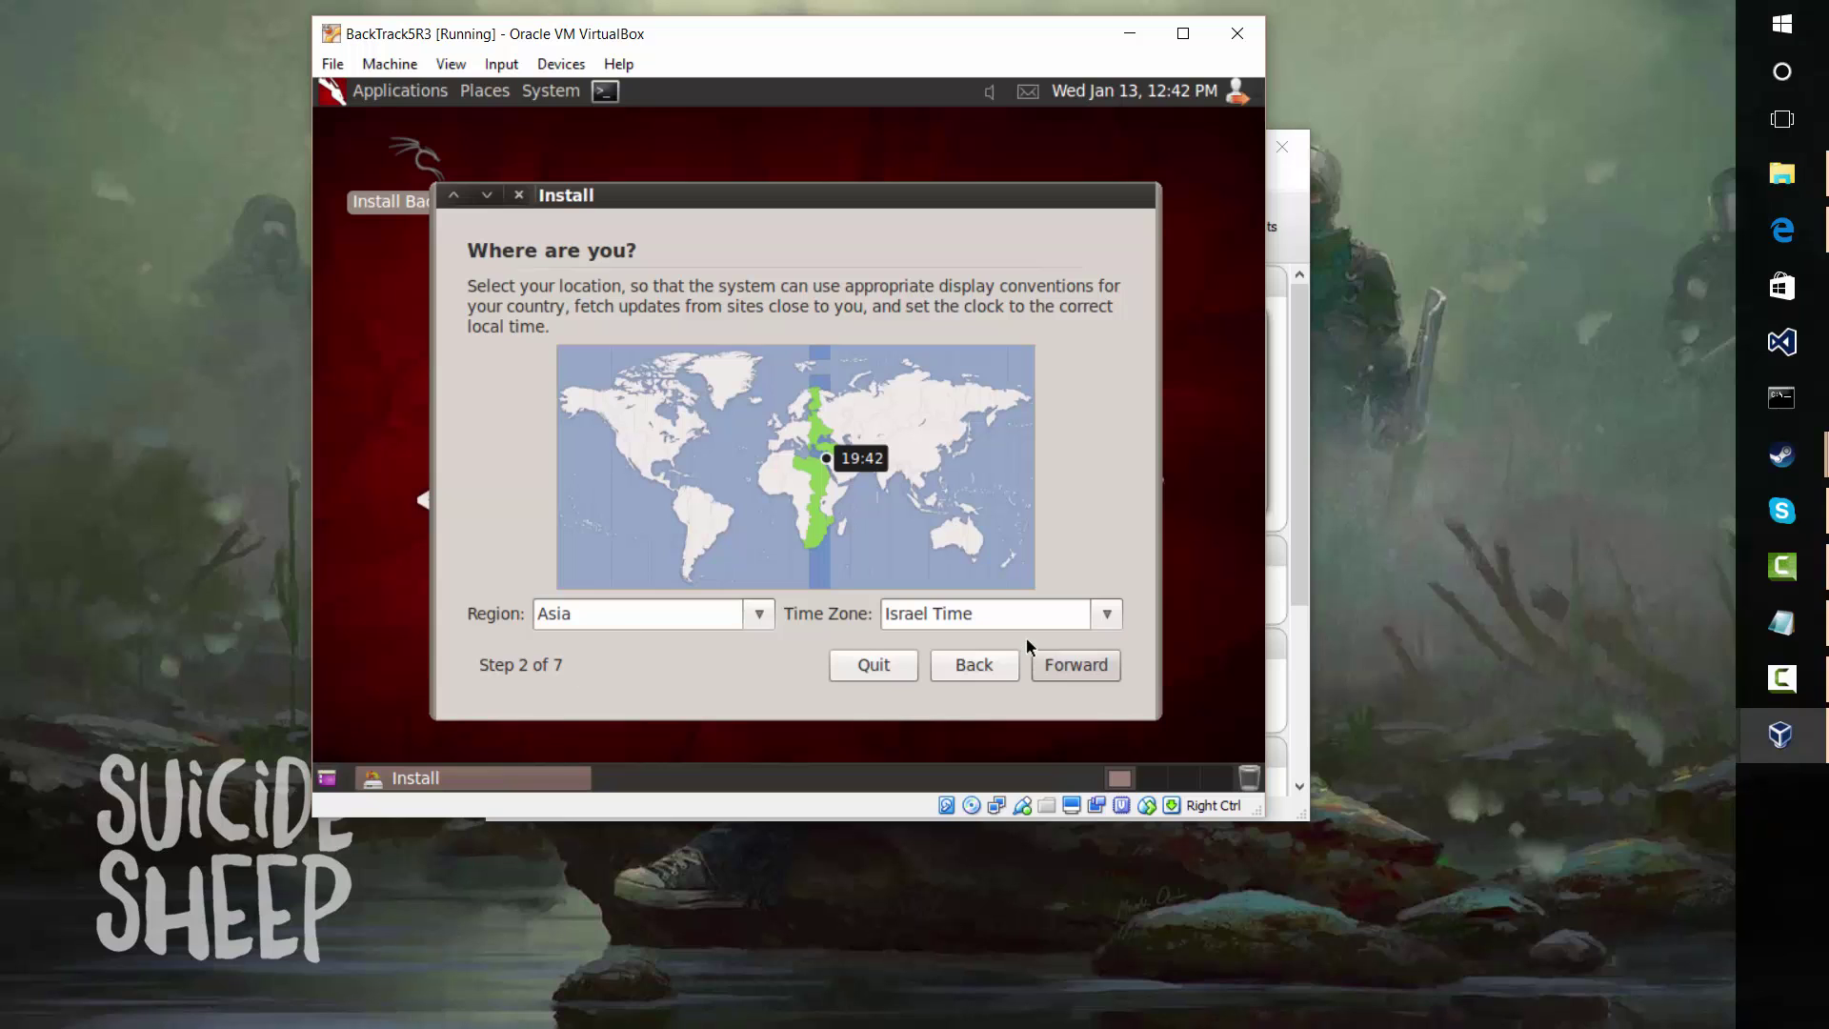
left_click(1059, 659)
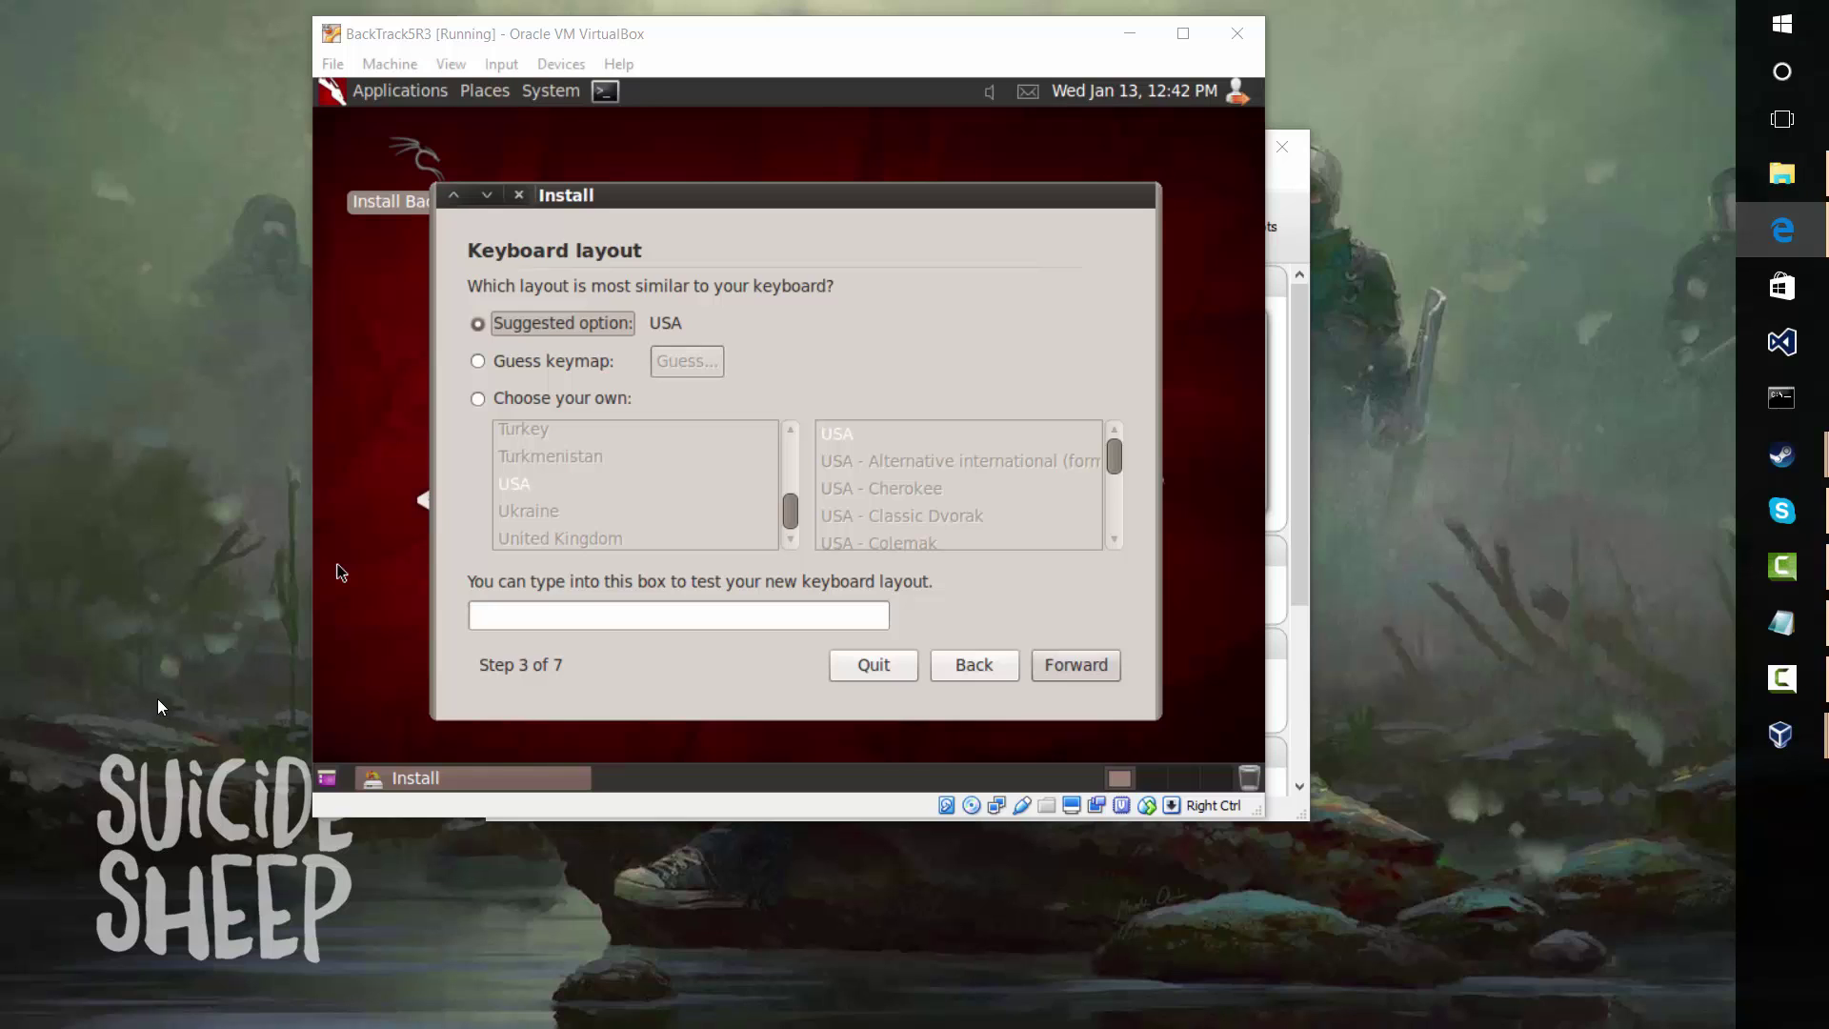
left_click(557, 624)
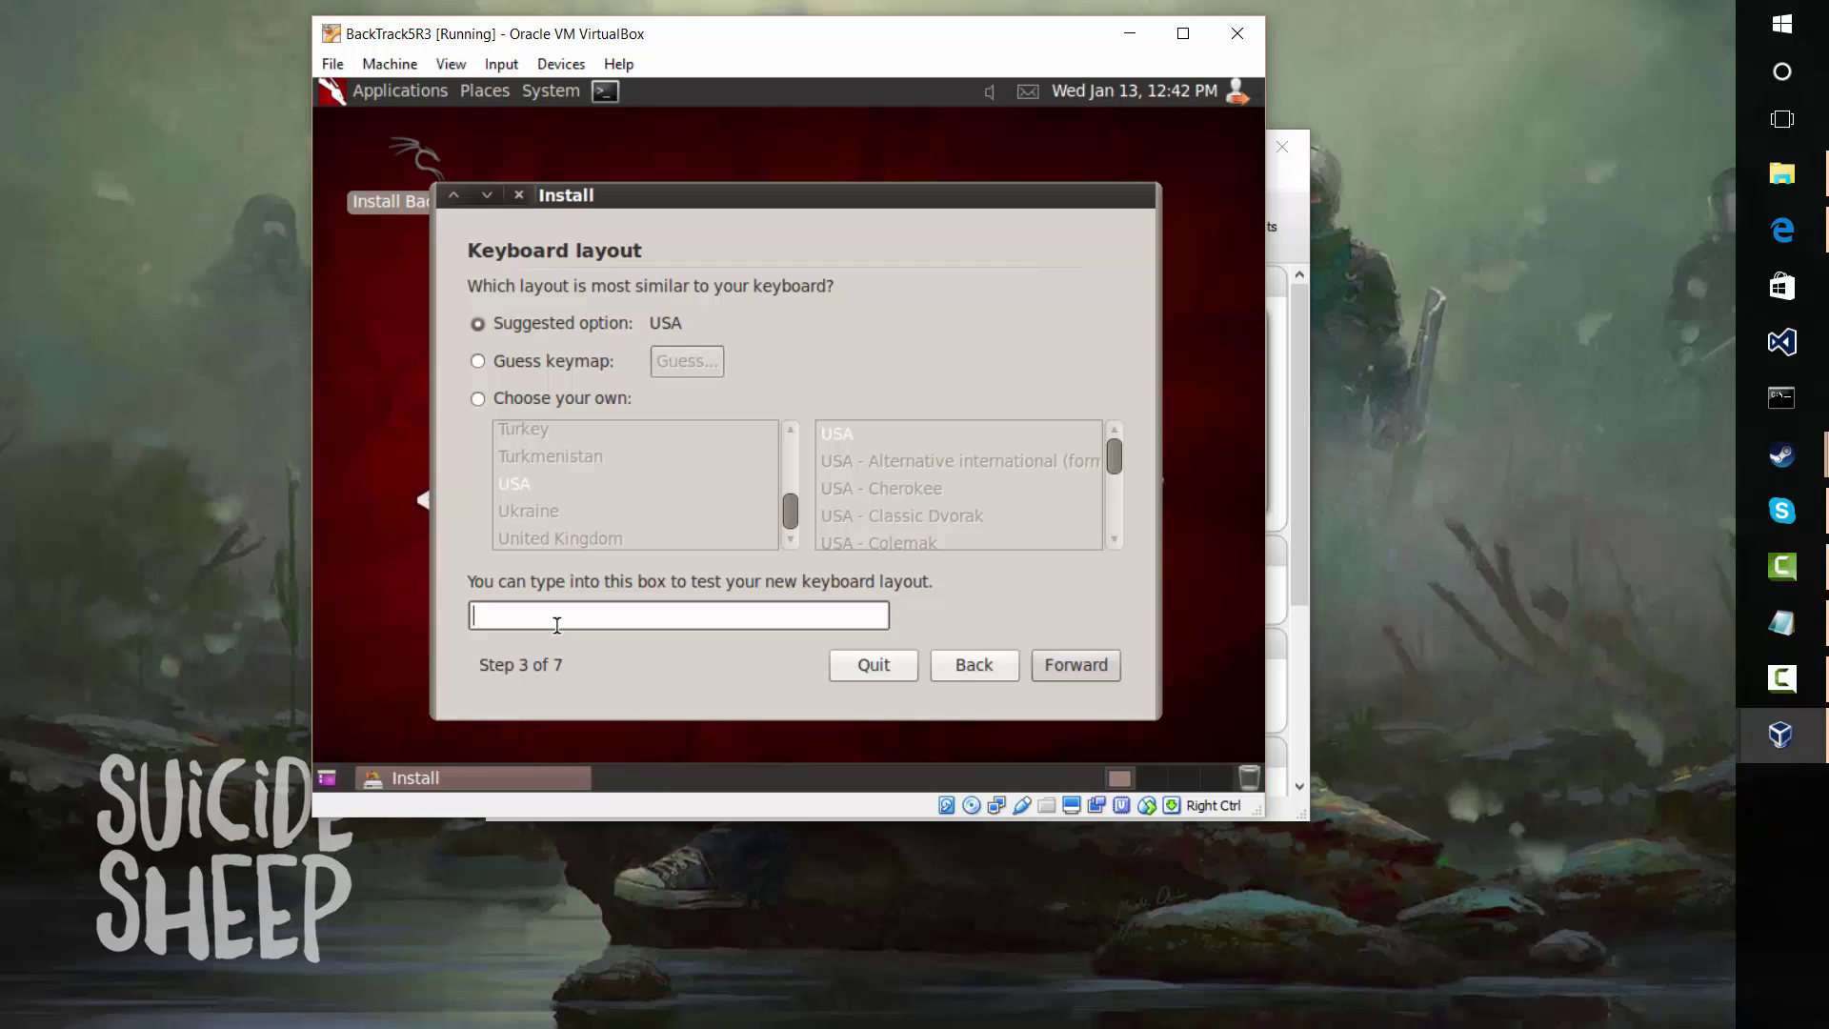
type("@\"\"@\"\"\"\"")
left_click(1057, 667)
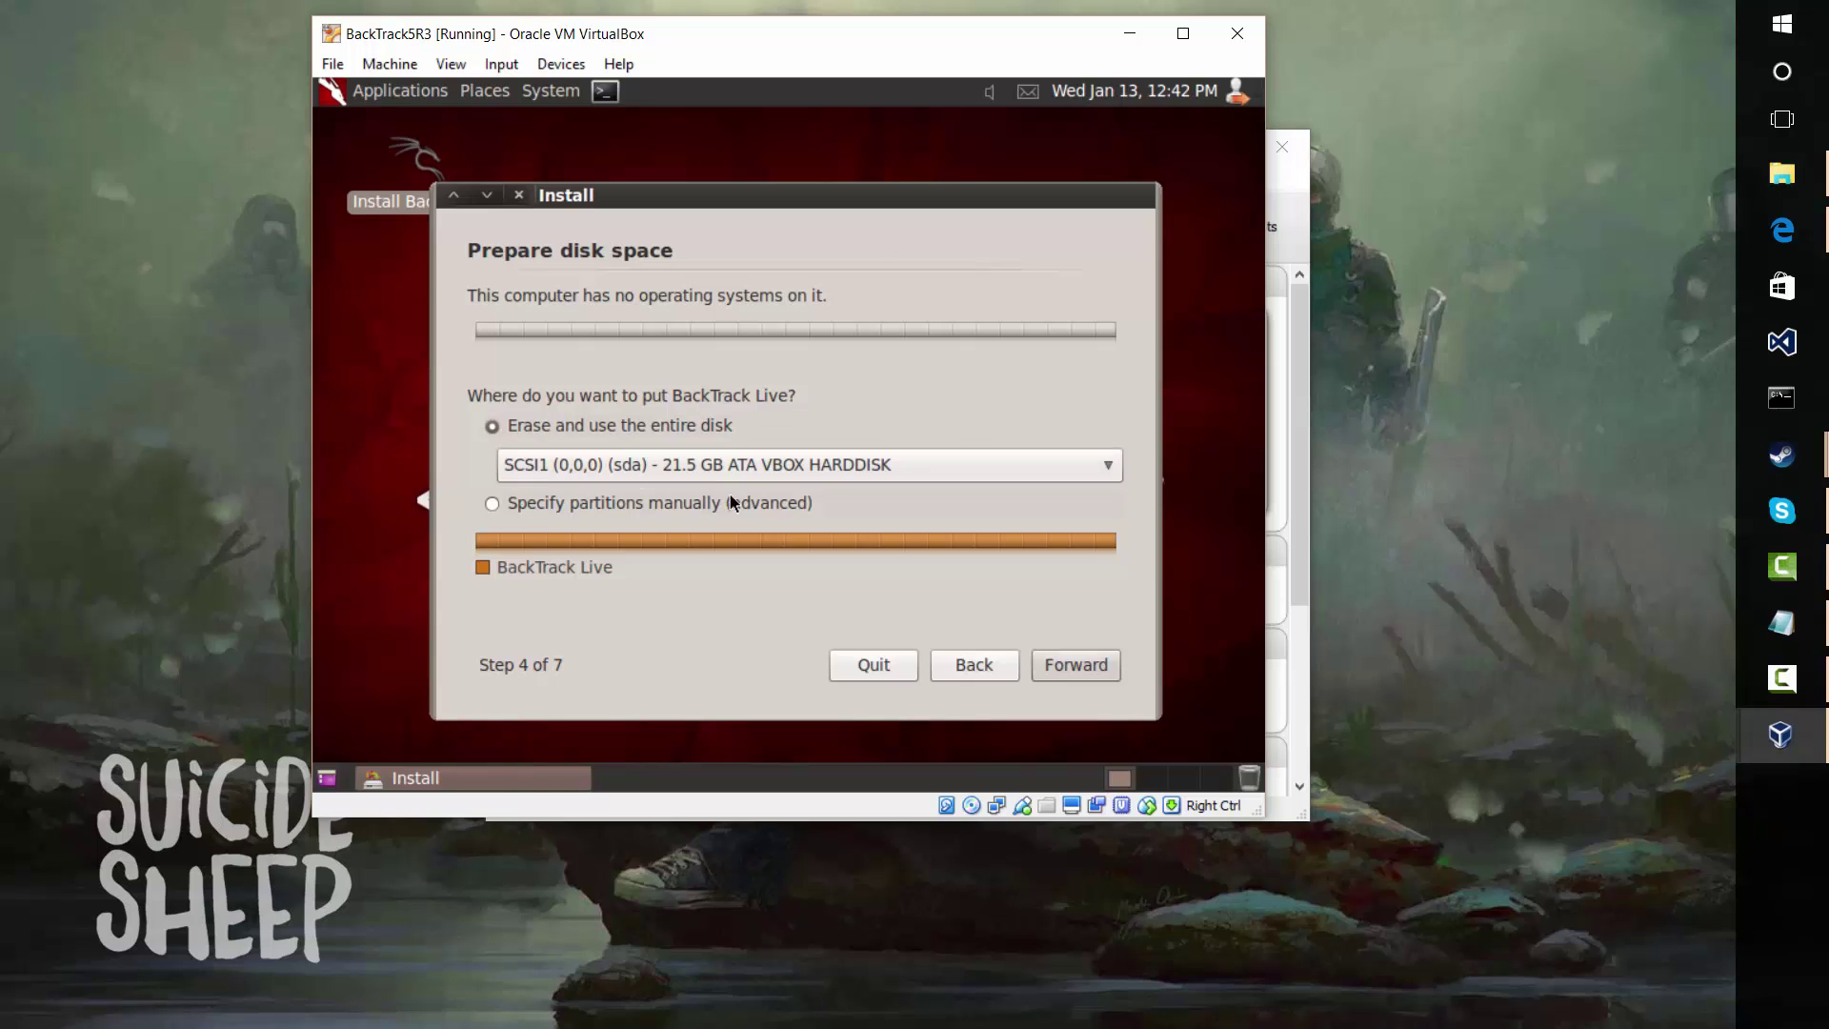
Erase and use the entire 21.5 GB disk, then install BackTrack
left_click(1076, 670)
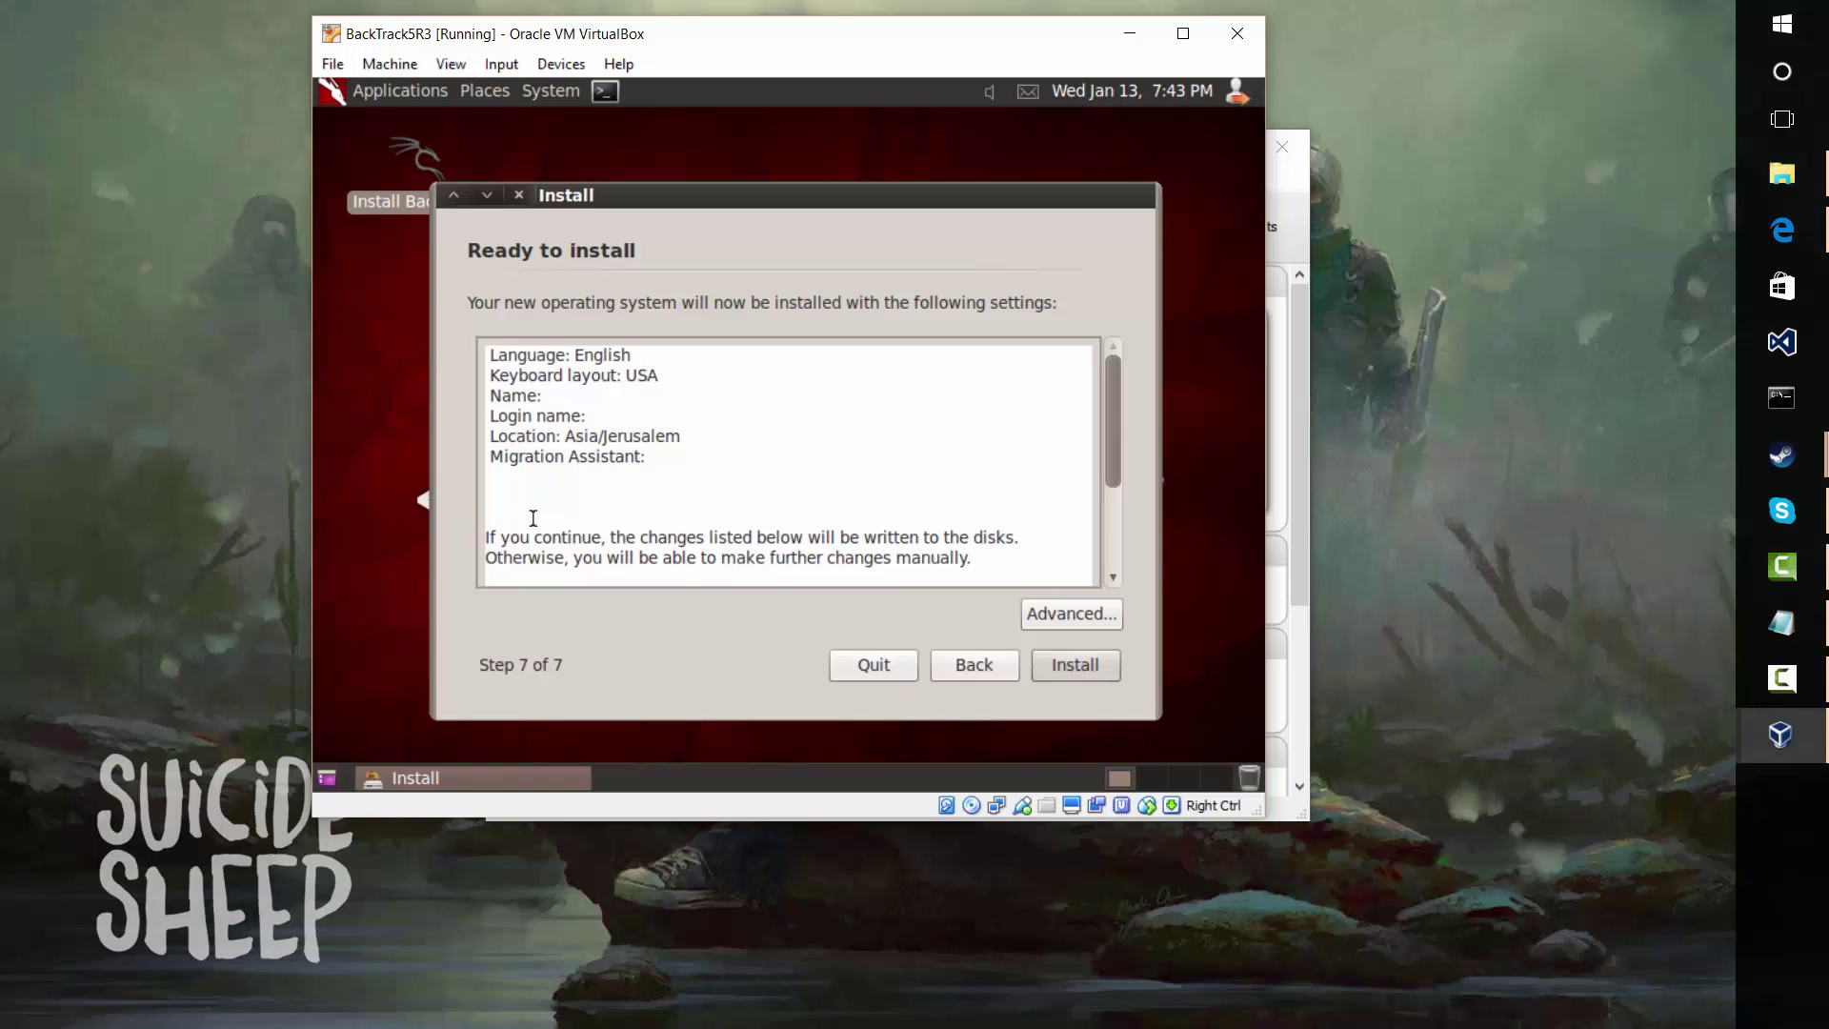
left_click(1070, 670)
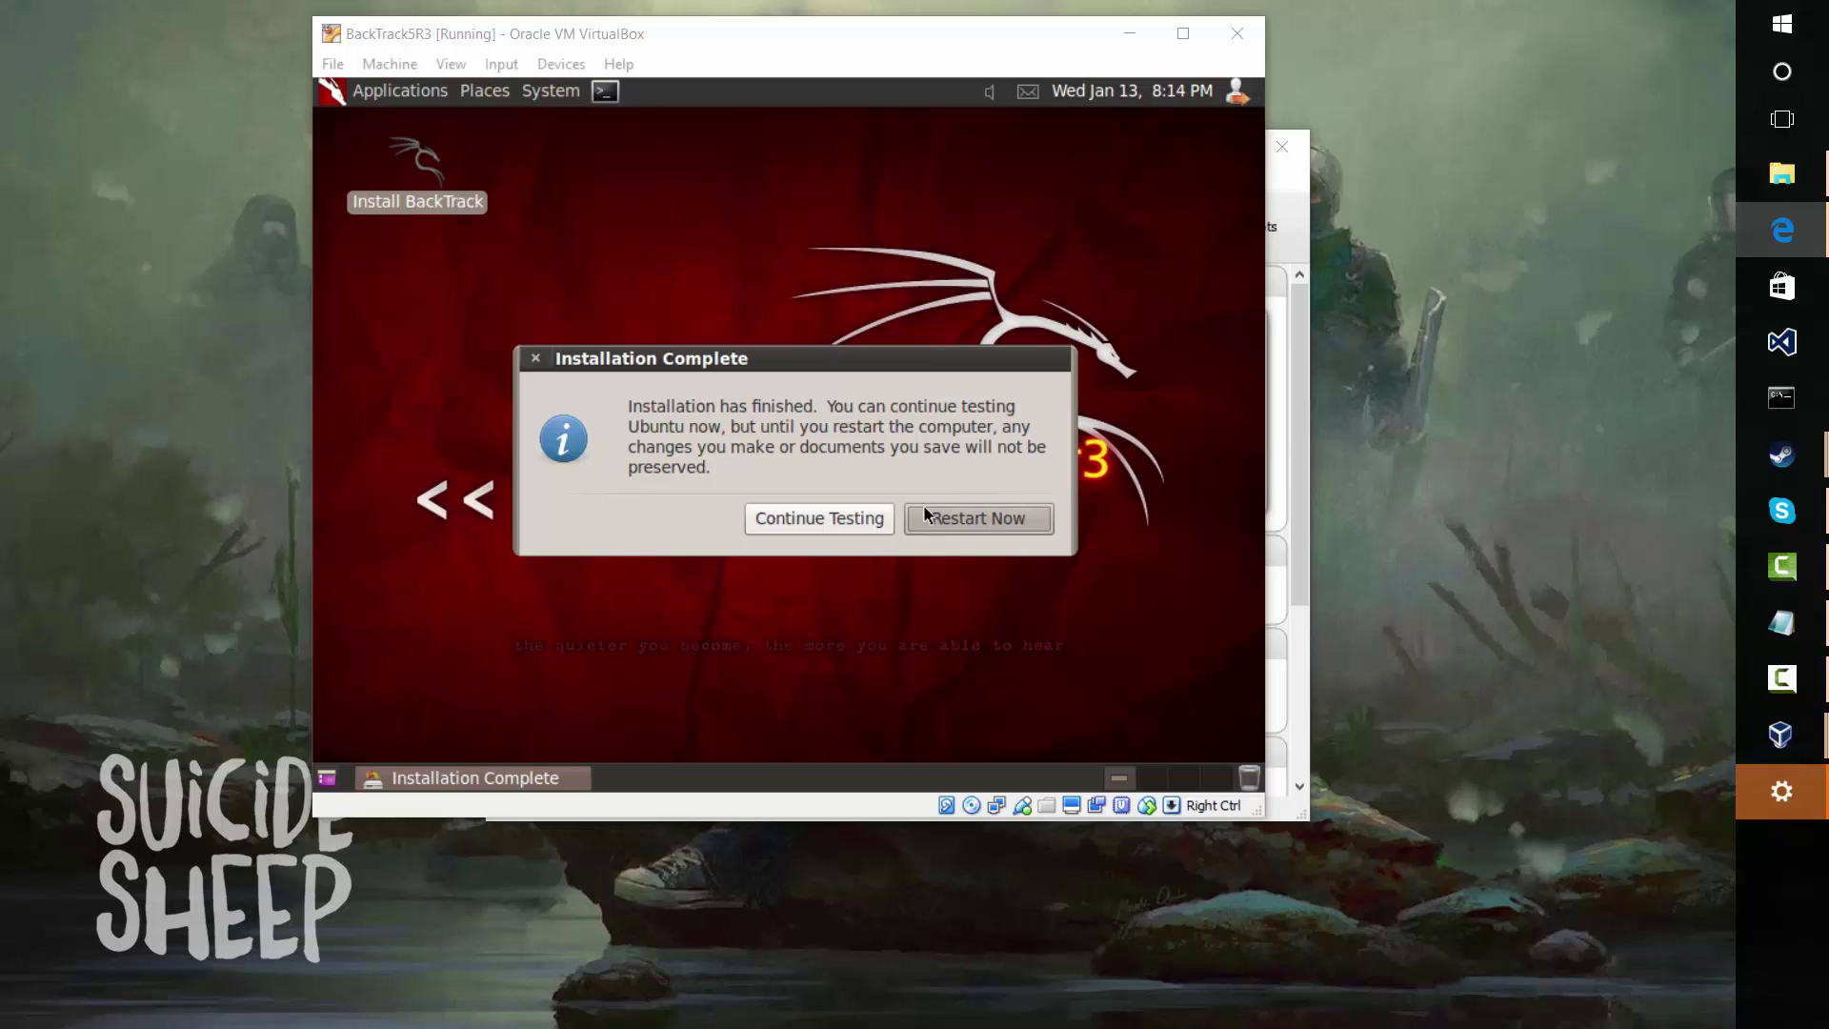
Restart into the installed BackTrack 5 R3, confirming media removal, and return focus to the VM
left_click(974, 516)
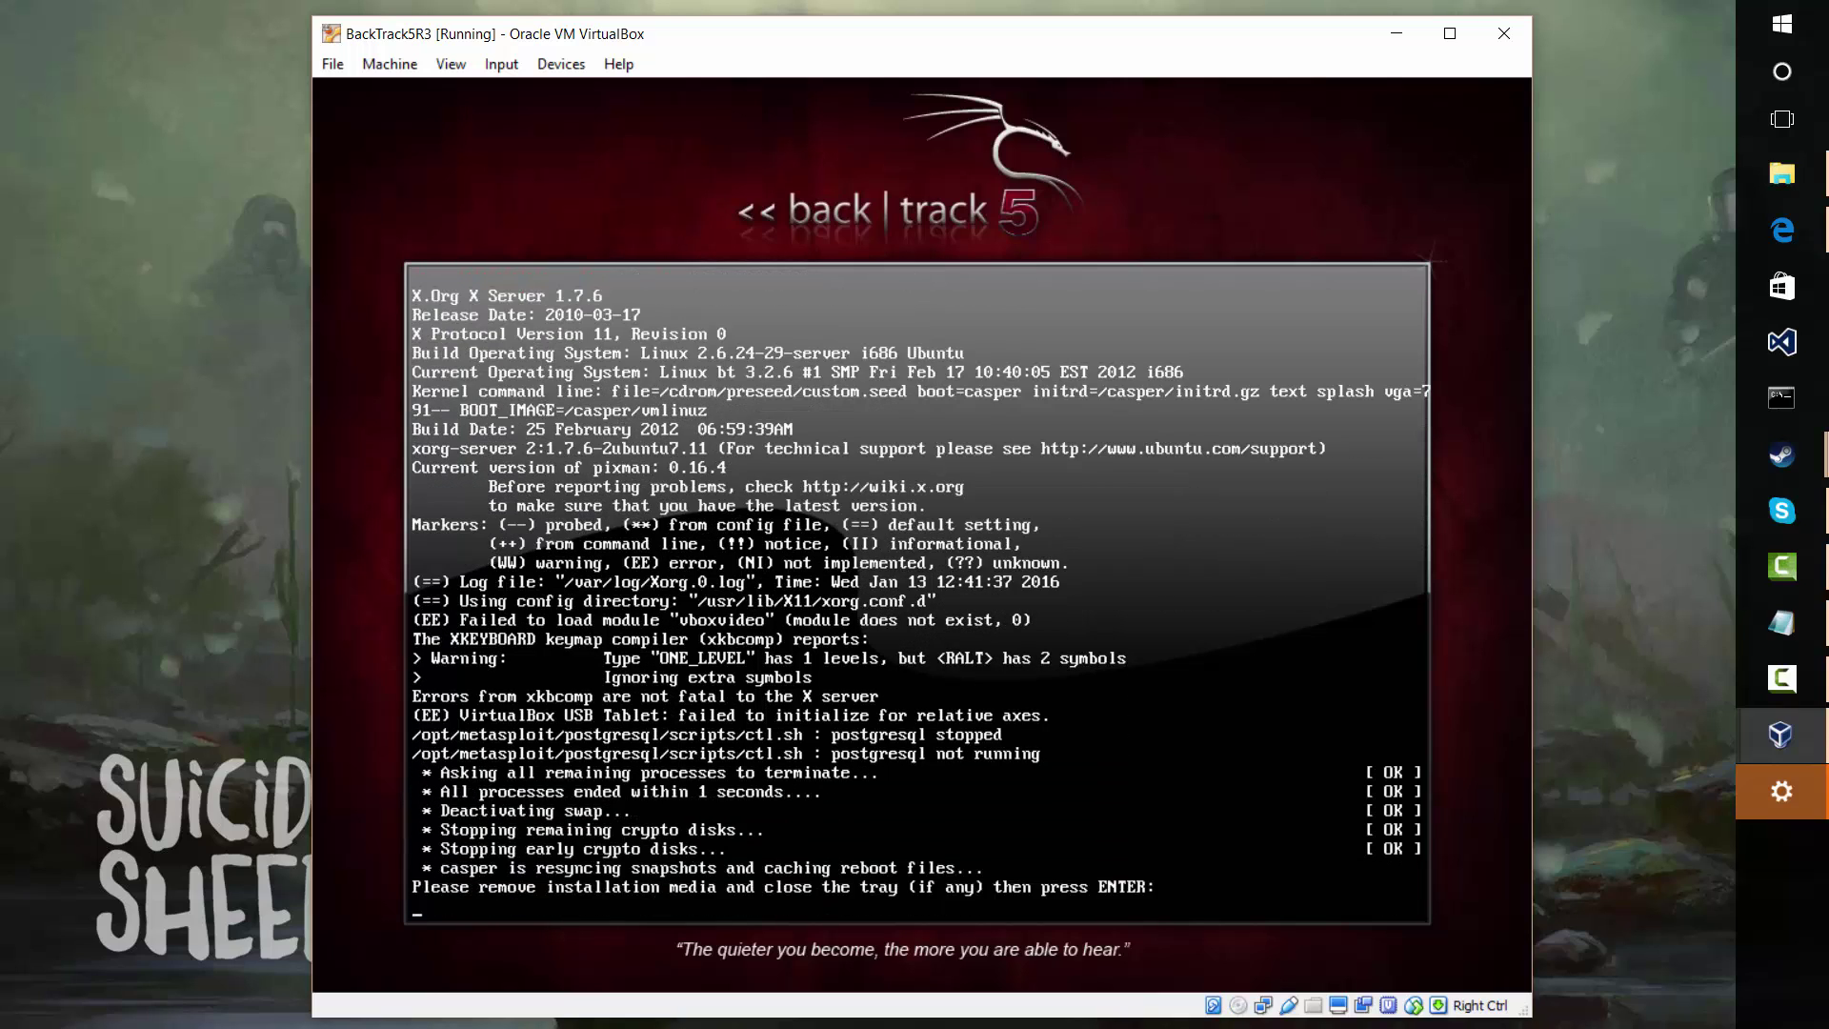
key("Return")
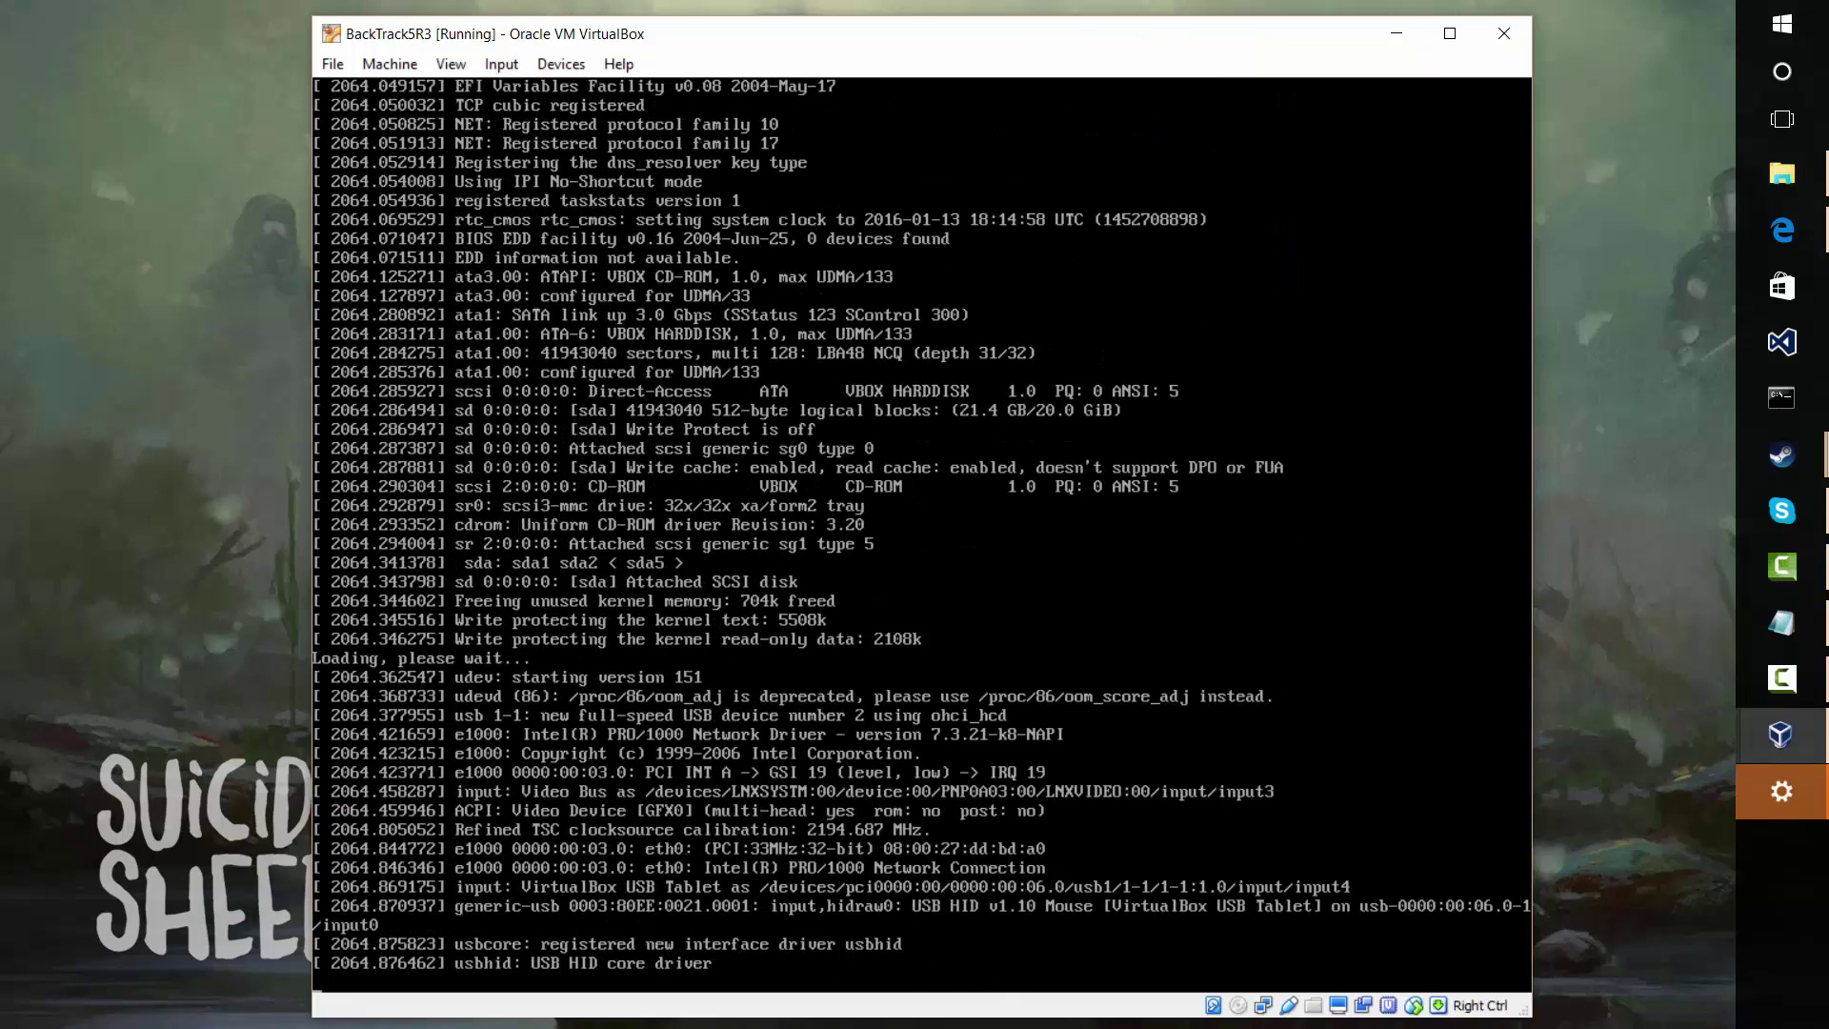
key("super+2")
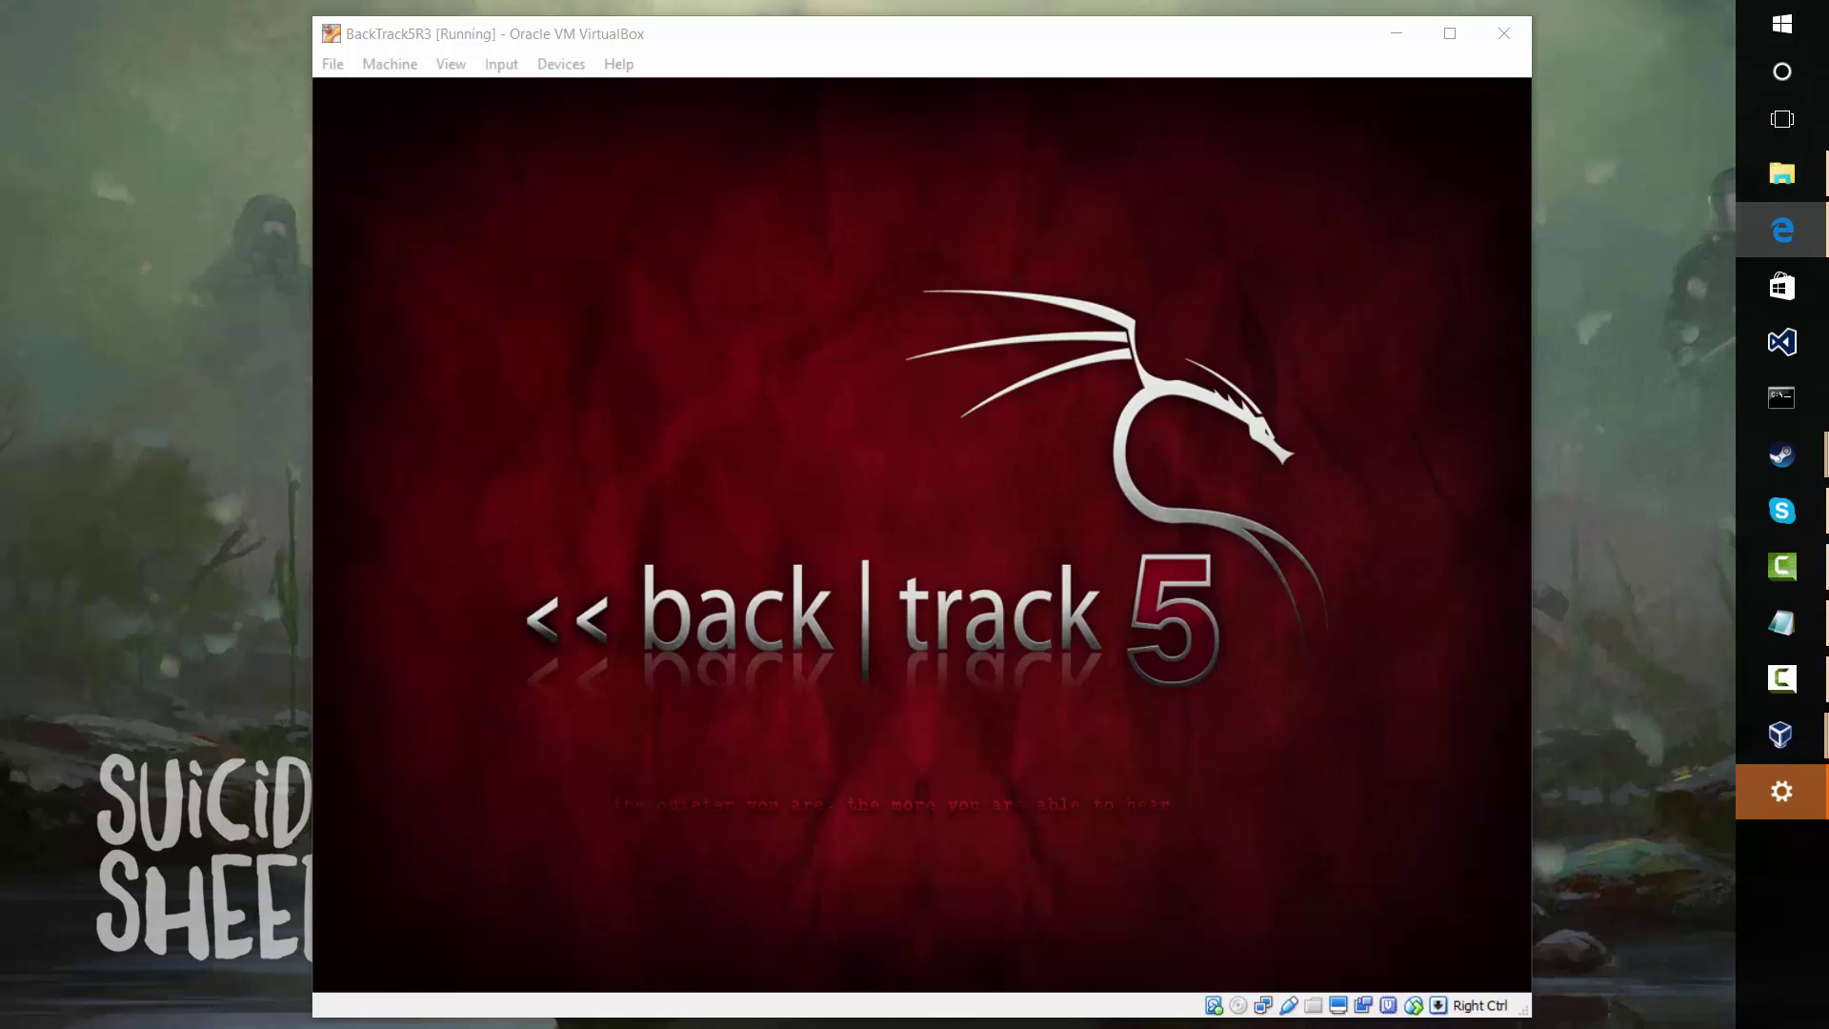
key("alt+Tab")
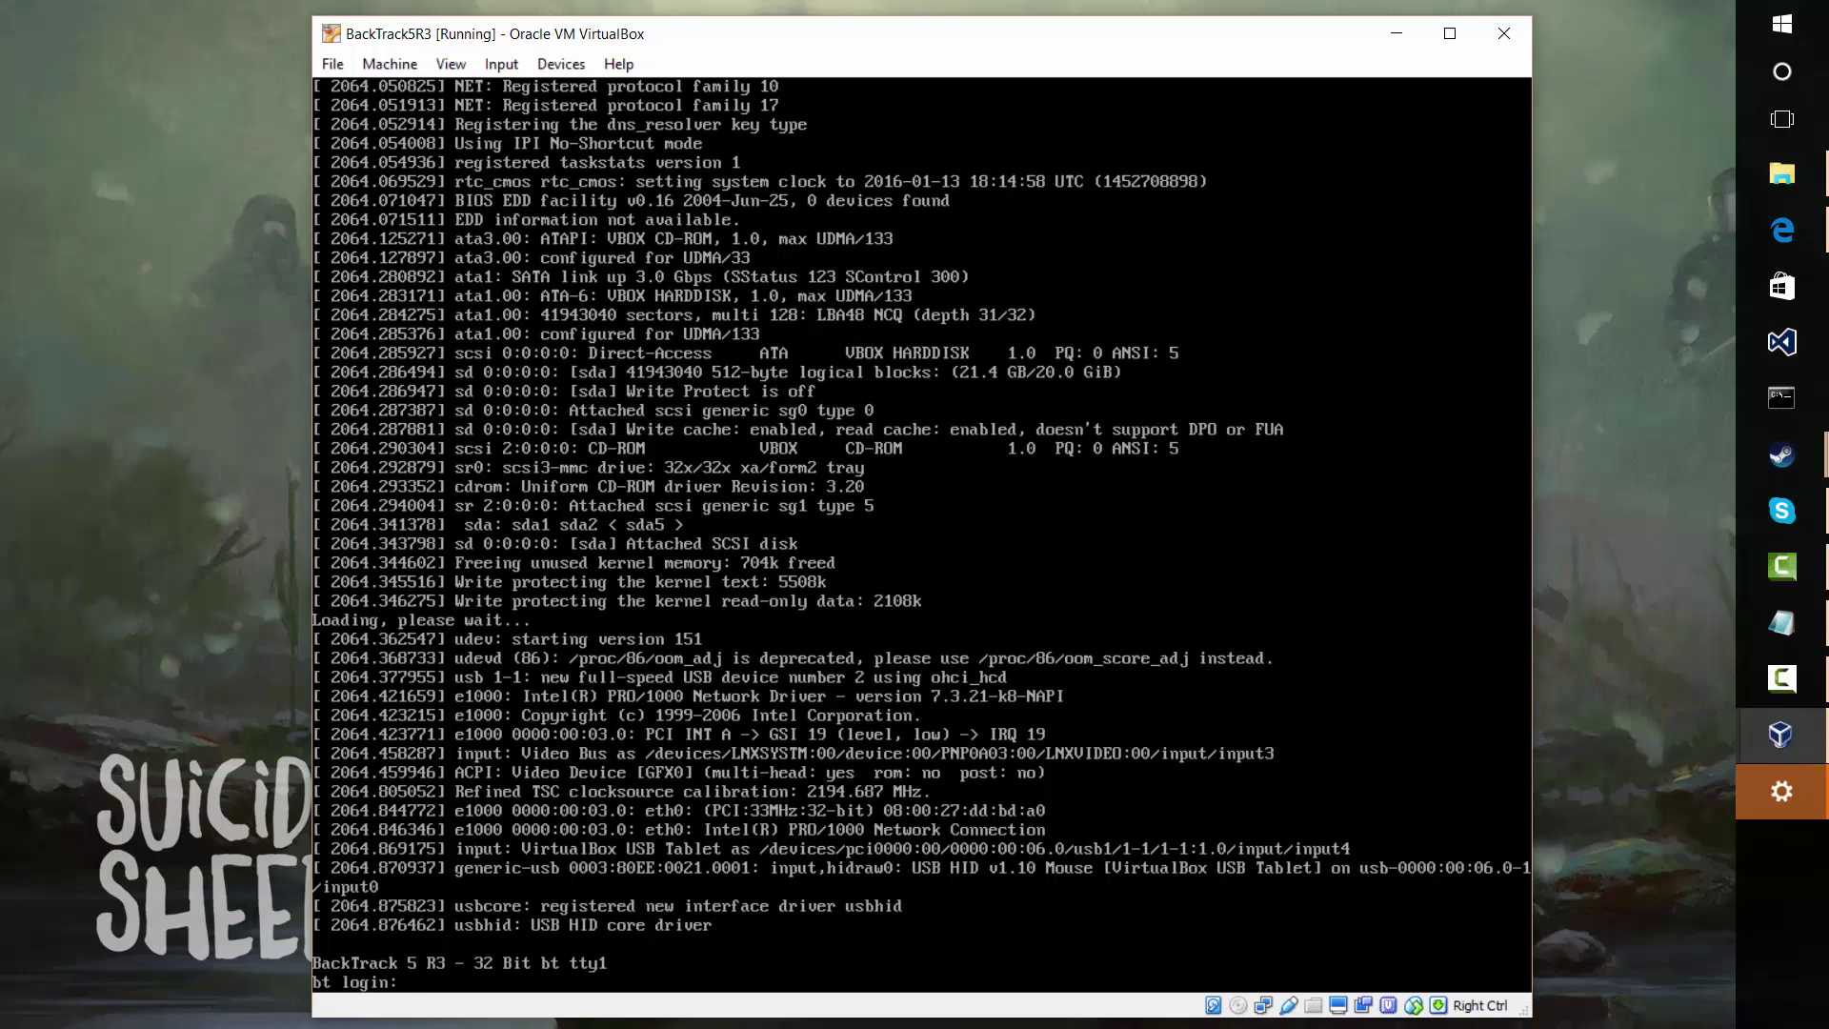
Log in as root with the default password at the bt login prompt
type("root")
key("Return")
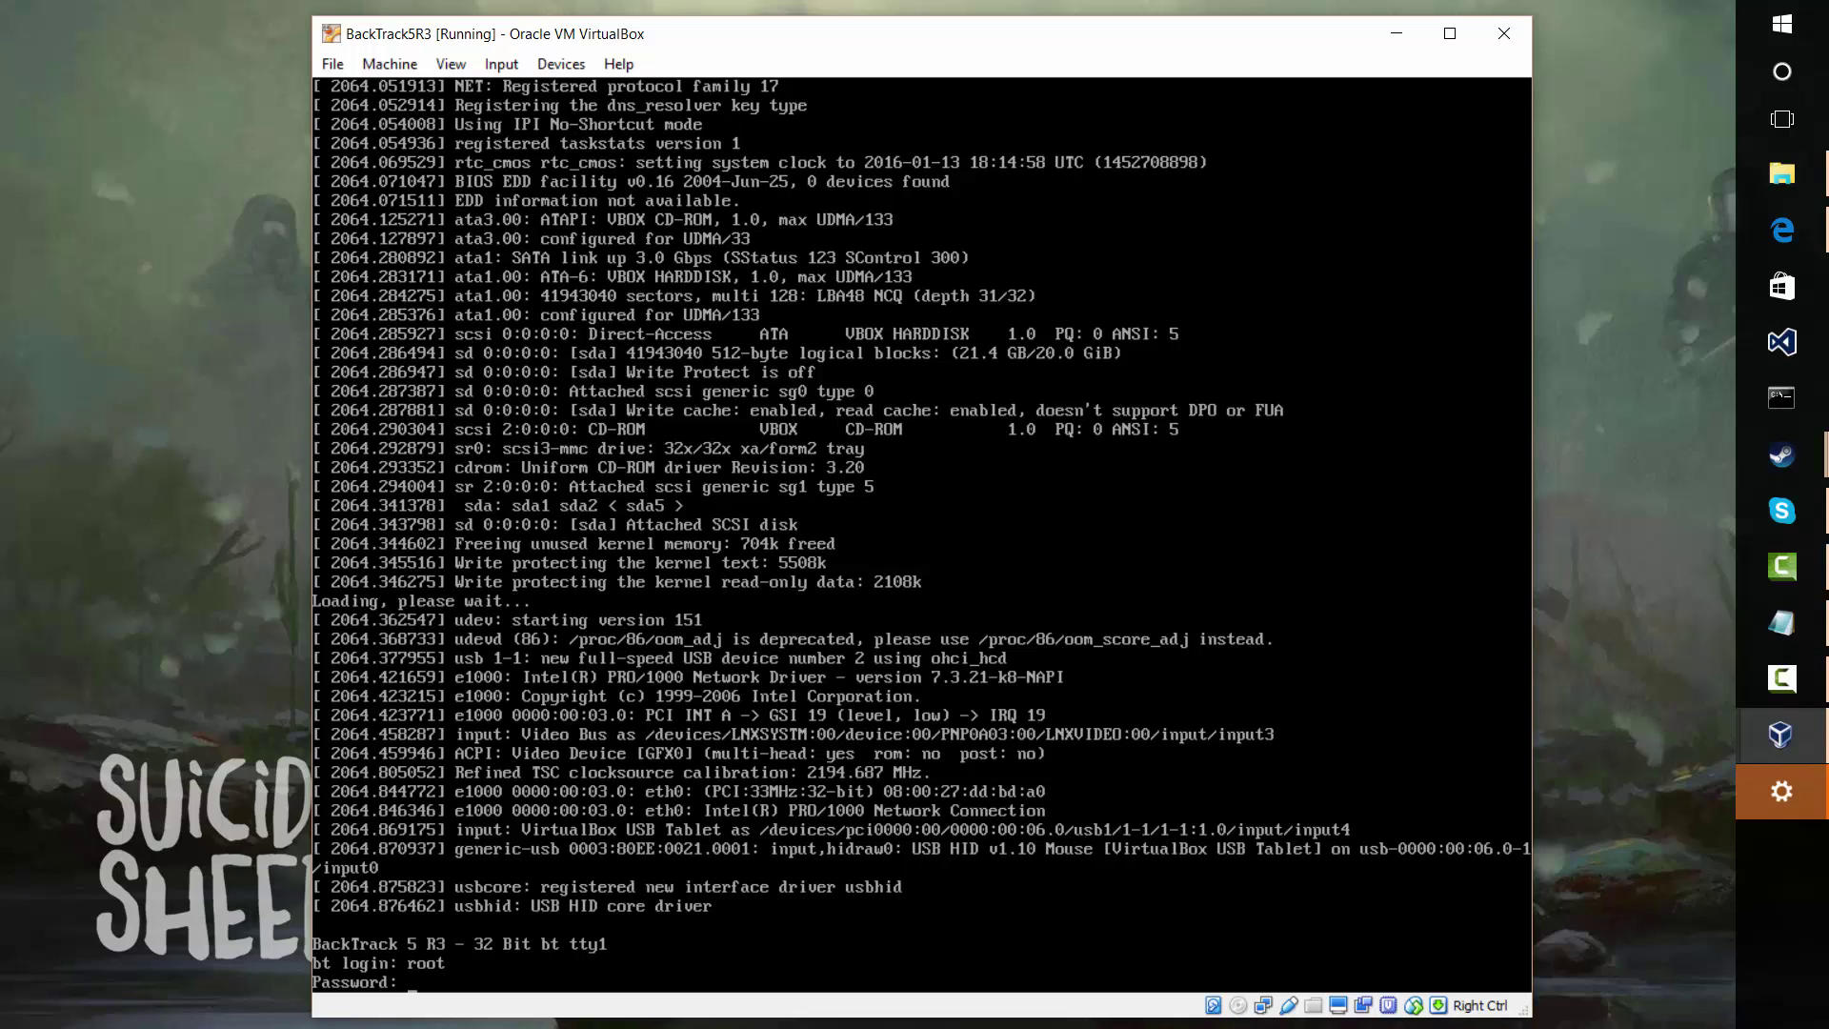
key("Return")
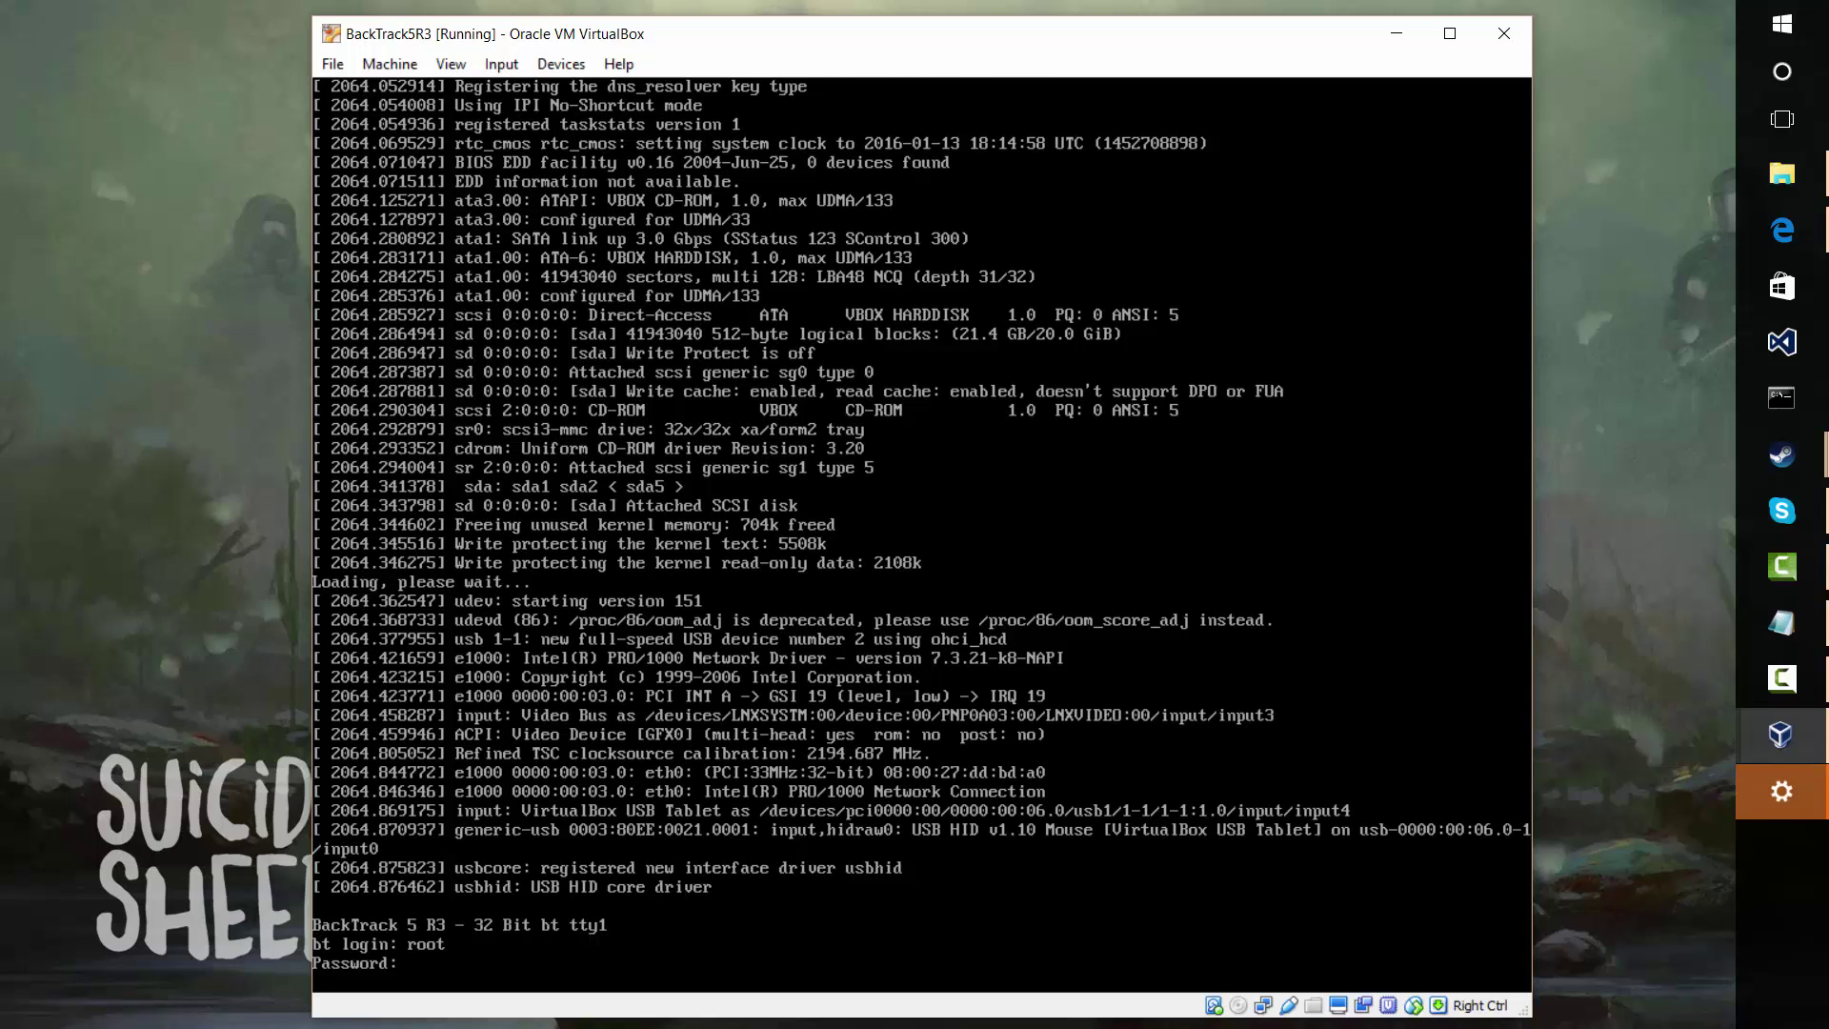
key("Return")
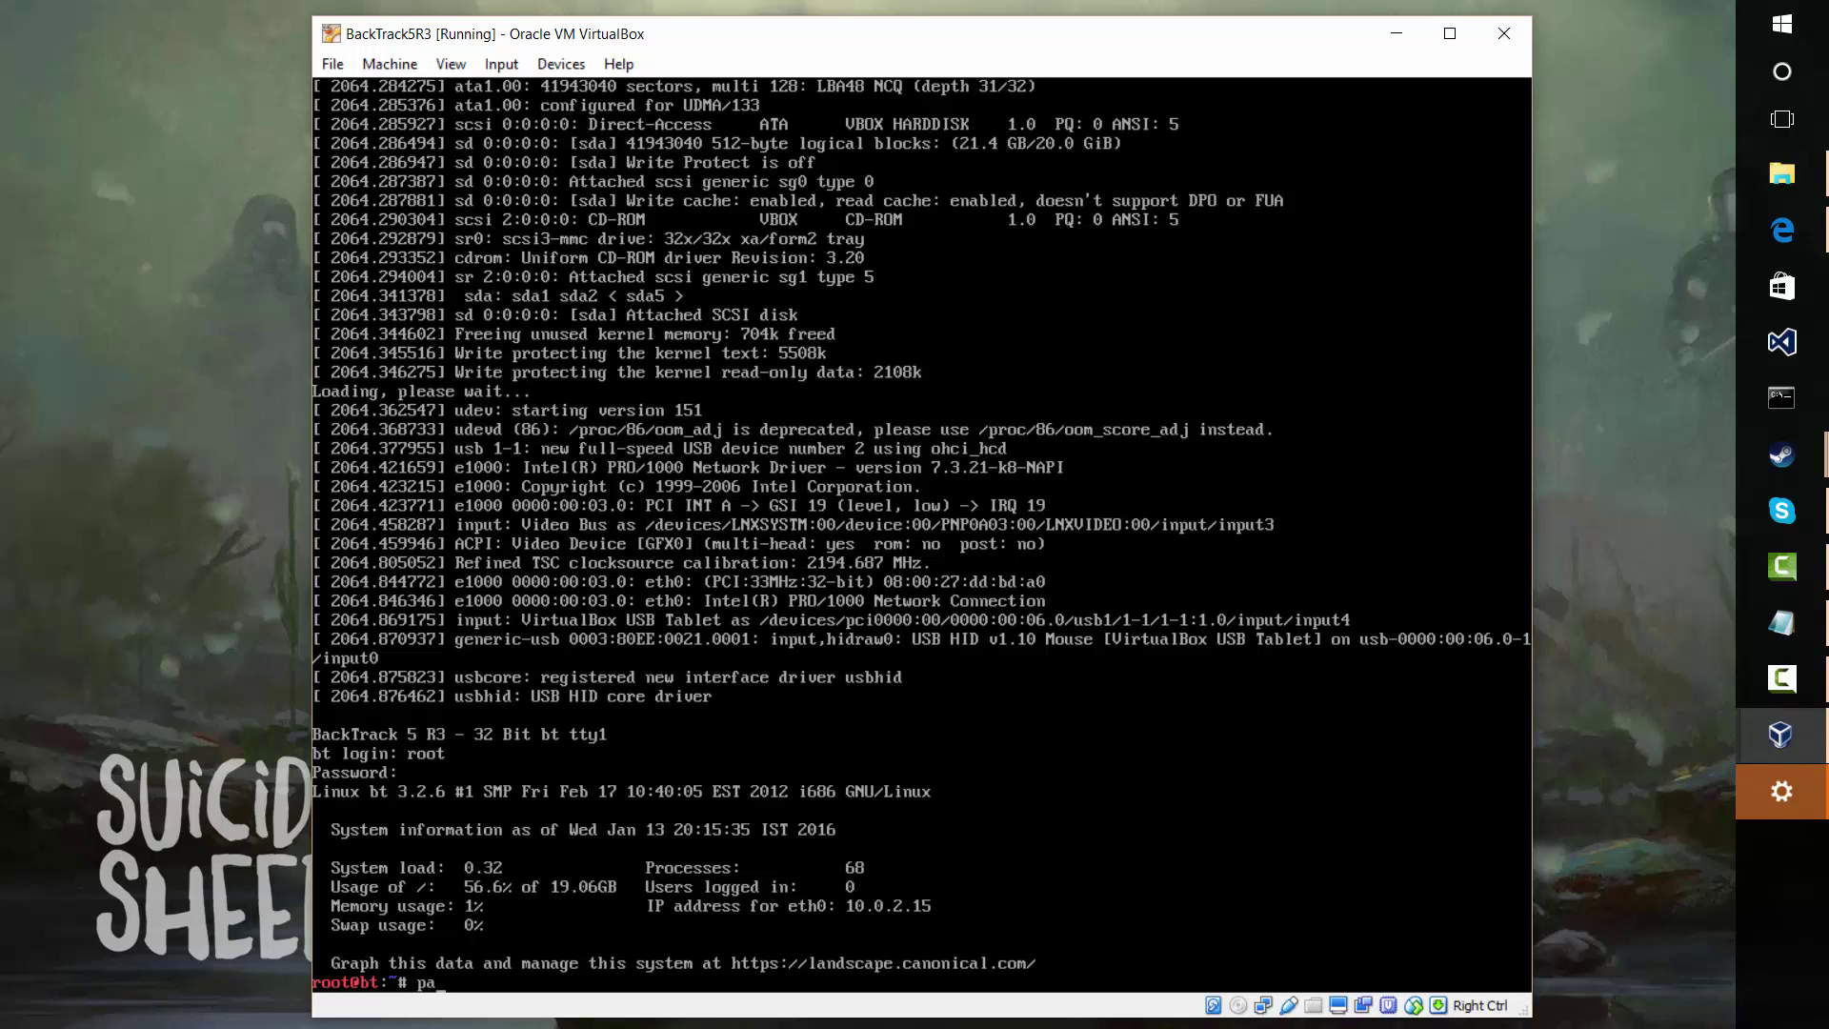
Change the root password with passwd, entering it twice, then launch the desktop with startx
type("wd")
key("Return")
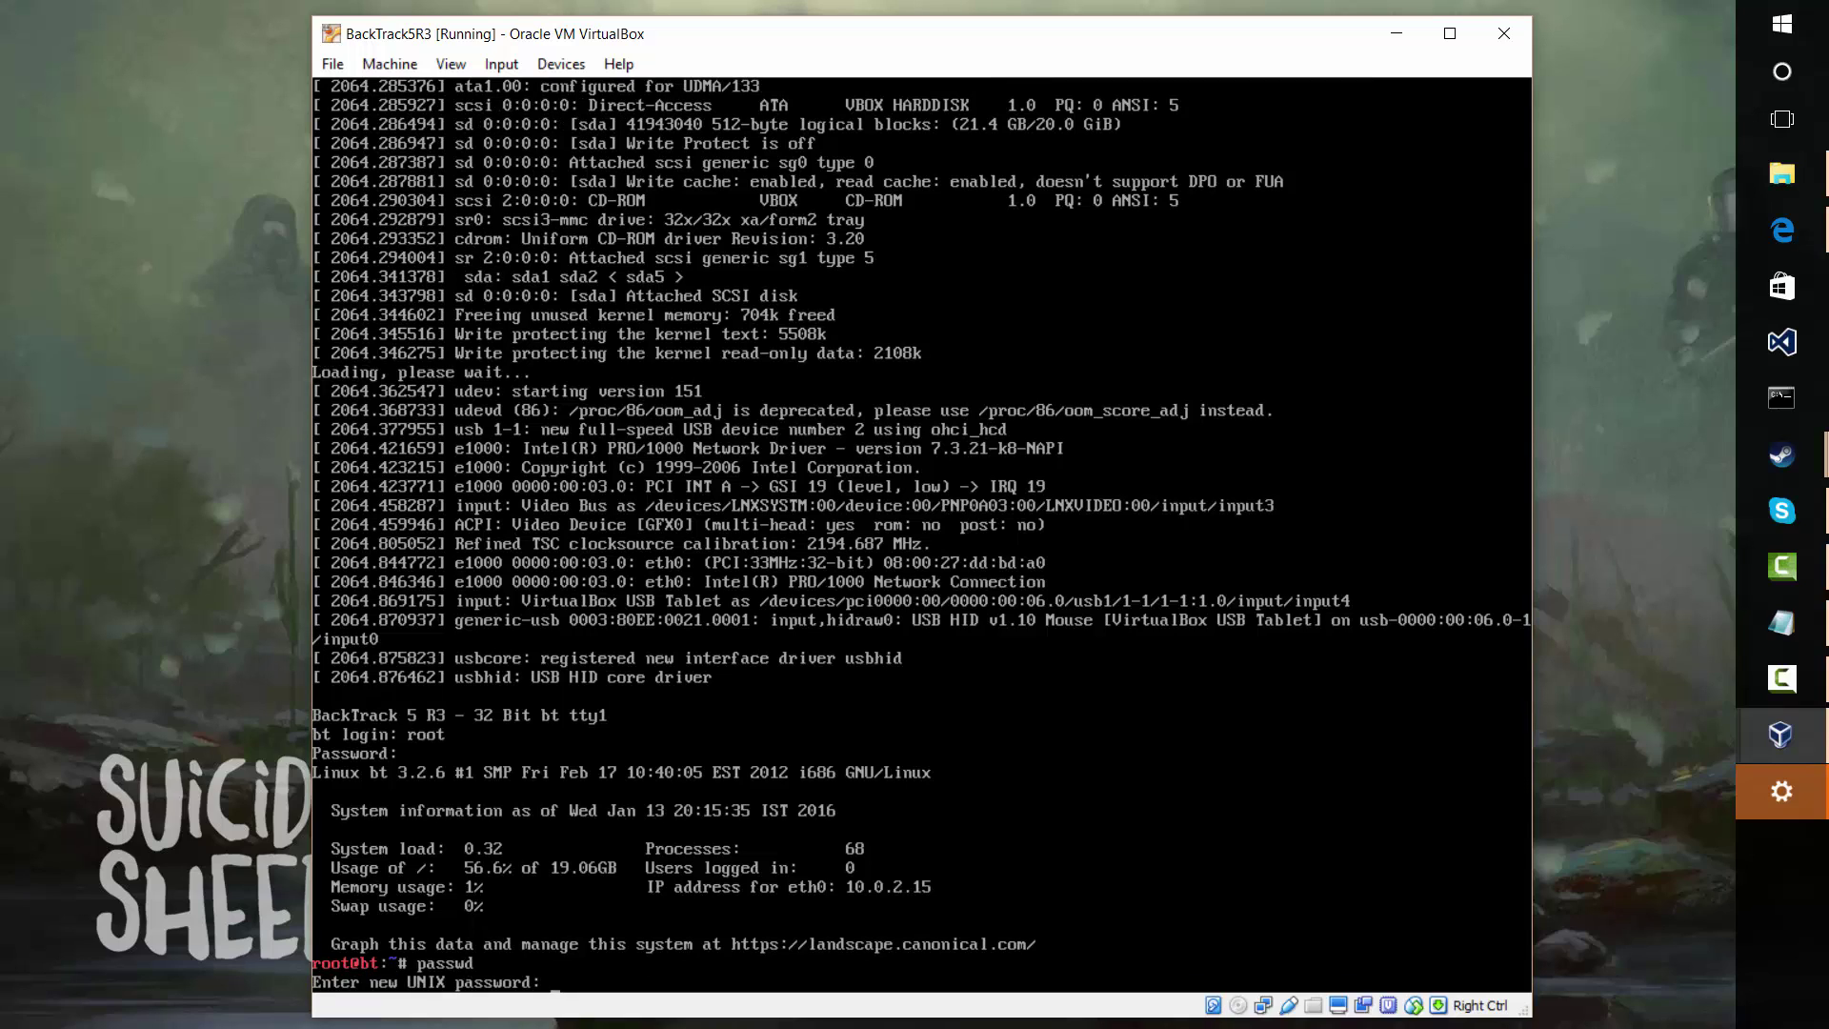
key("Return")
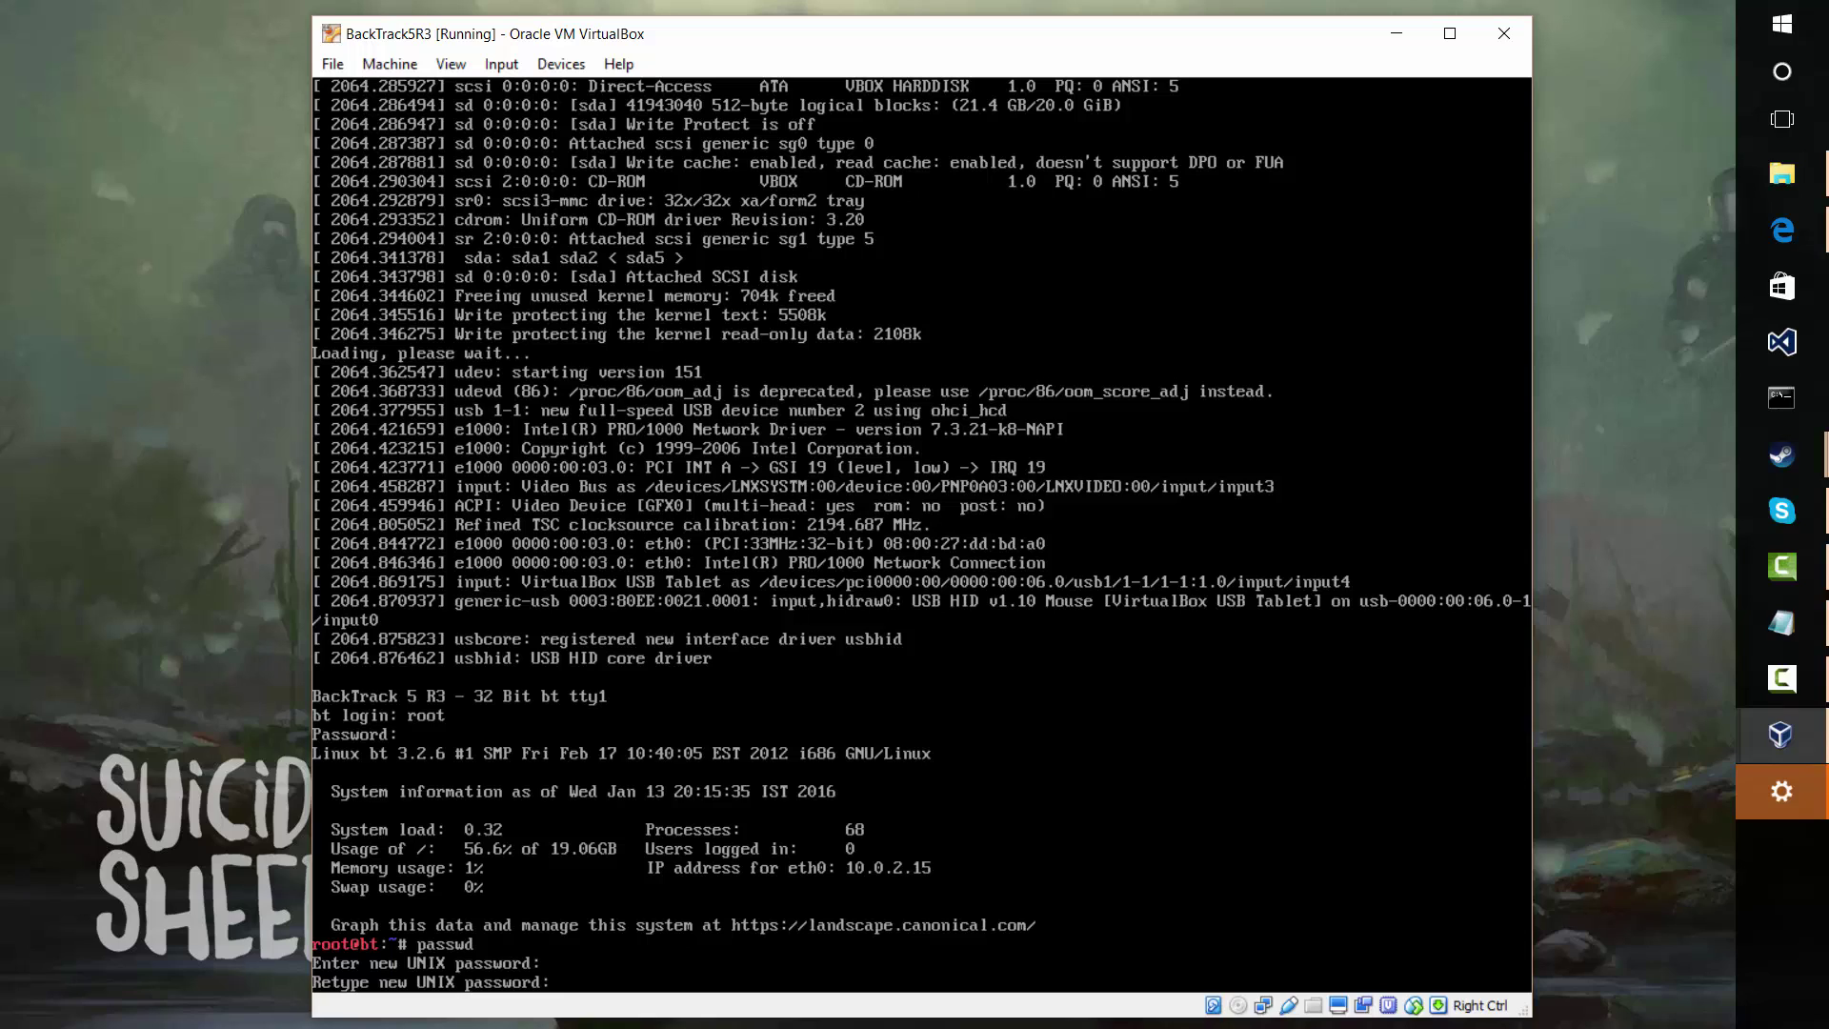
key("Return")
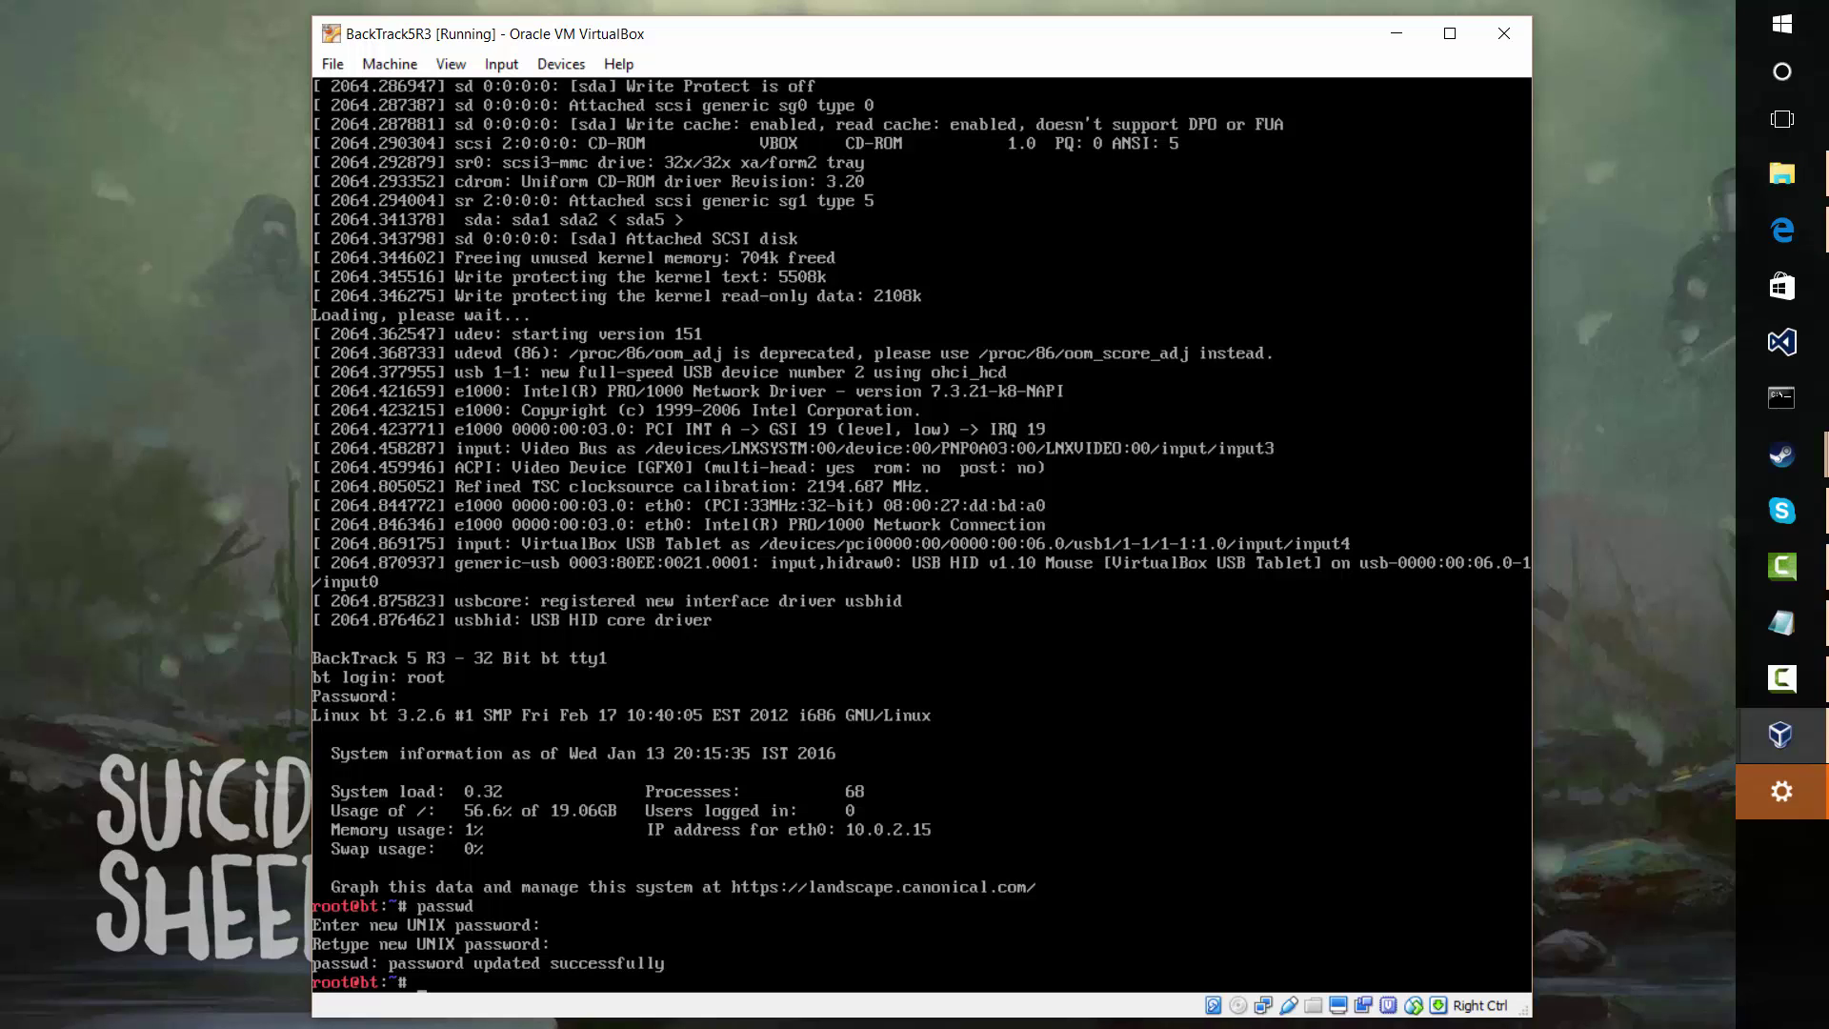
type("startx")
key("Return")
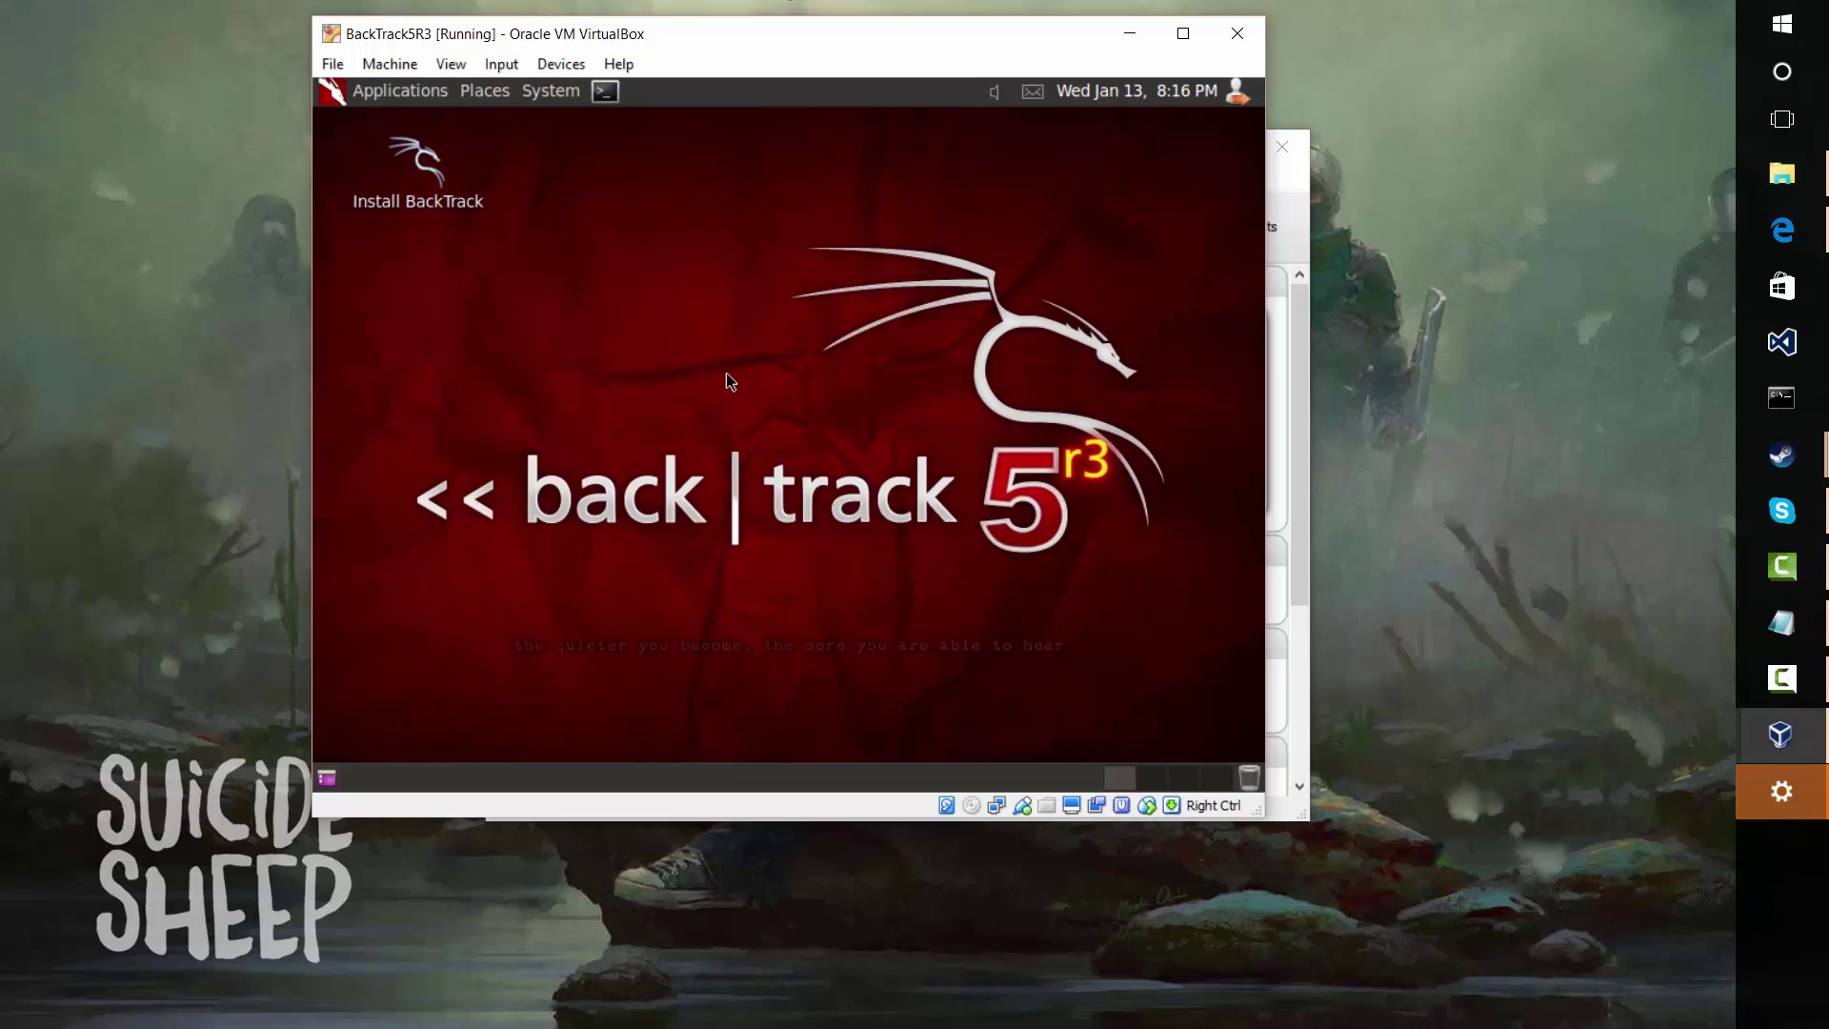
Open a root terminal window from the top panel launcher on the BackTrack desktop
left_click(405, 172)
right_click(416, 183)
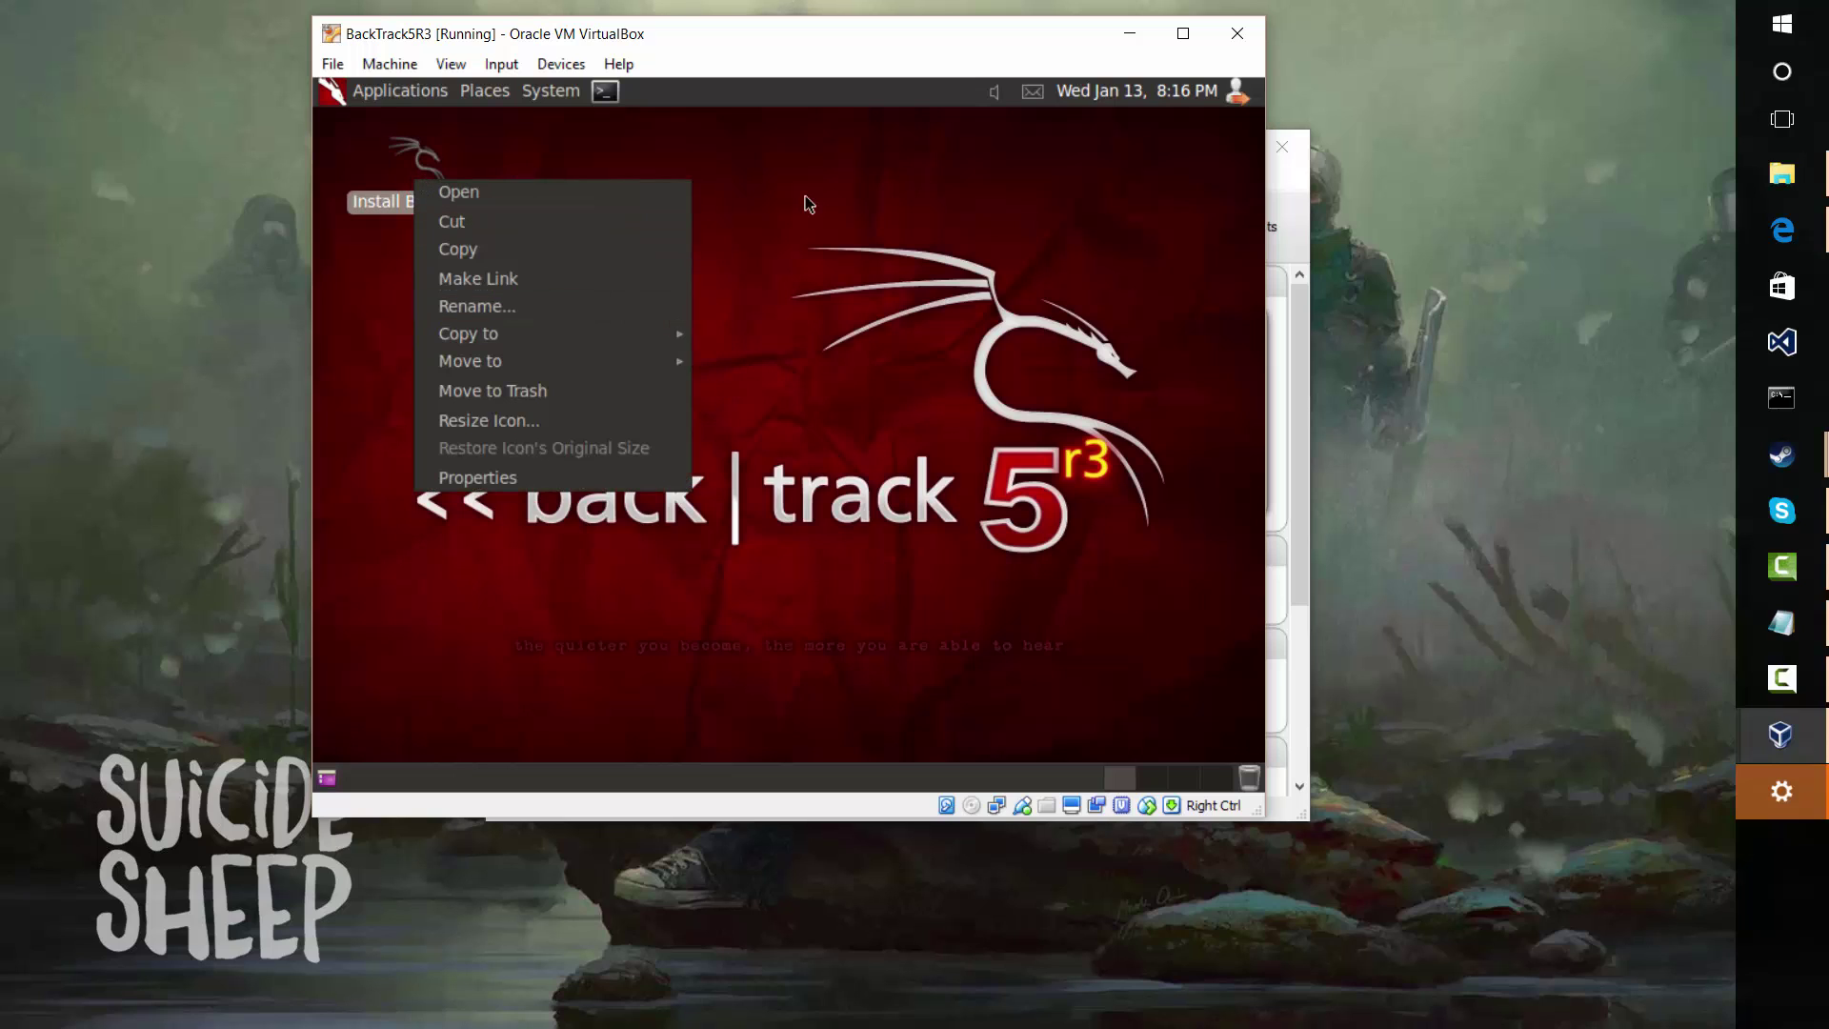
left_click(805, 297)
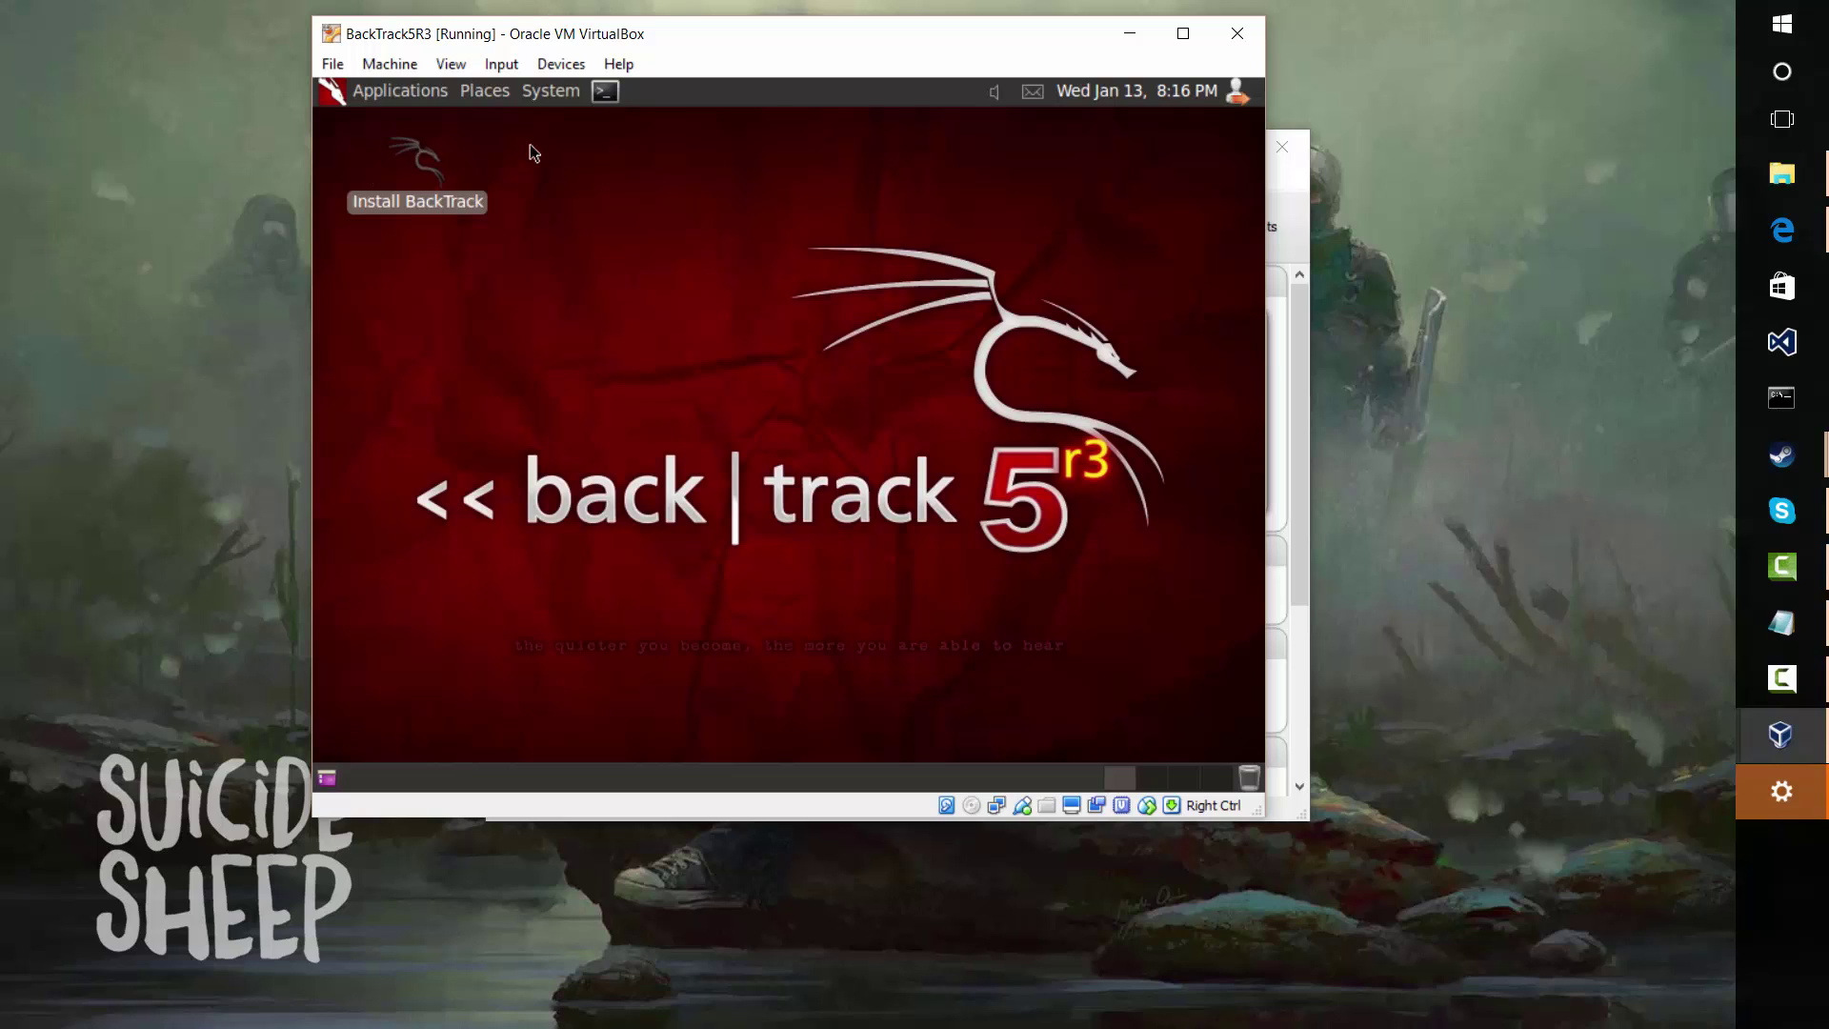
left_click(606, 91)
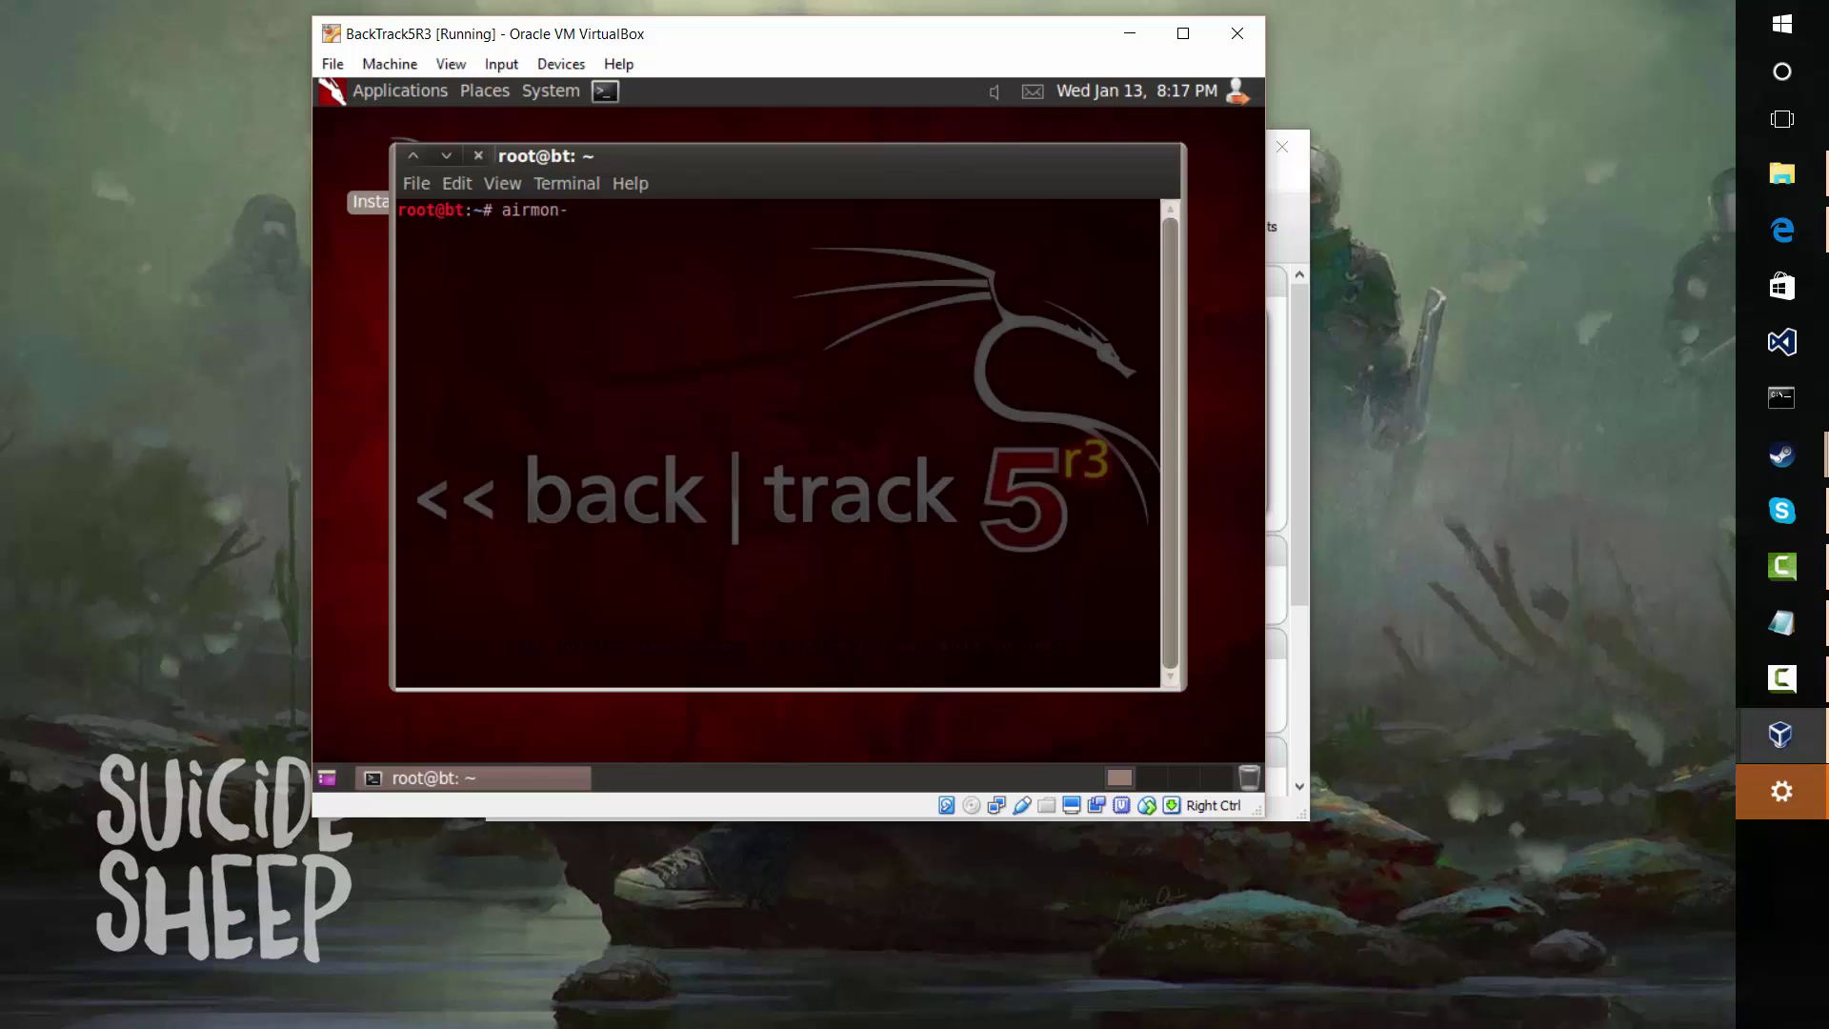
Run airmon-ng in the root terminal, then rerun it correctly after the 'aitmon-ng' typo fails; no wireless interfaces are listed
type("ng")
key("Return")
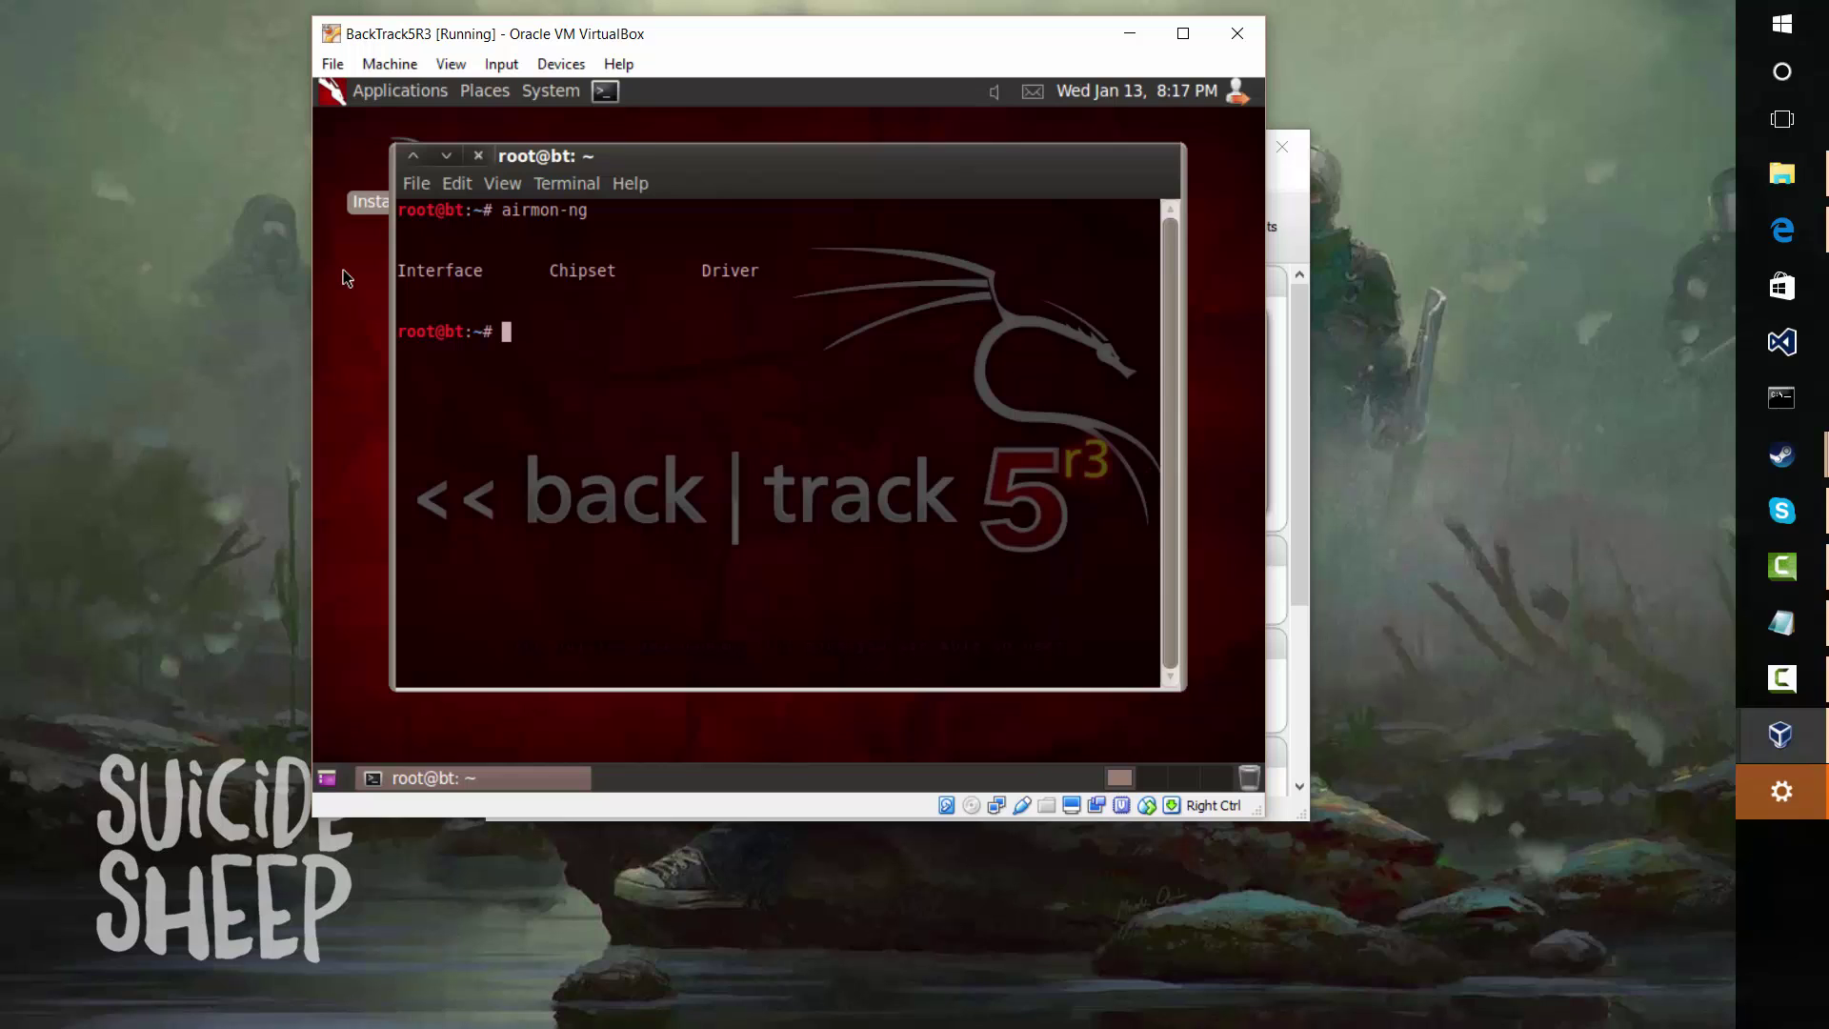
type("aitmon-ng")
key("Return")
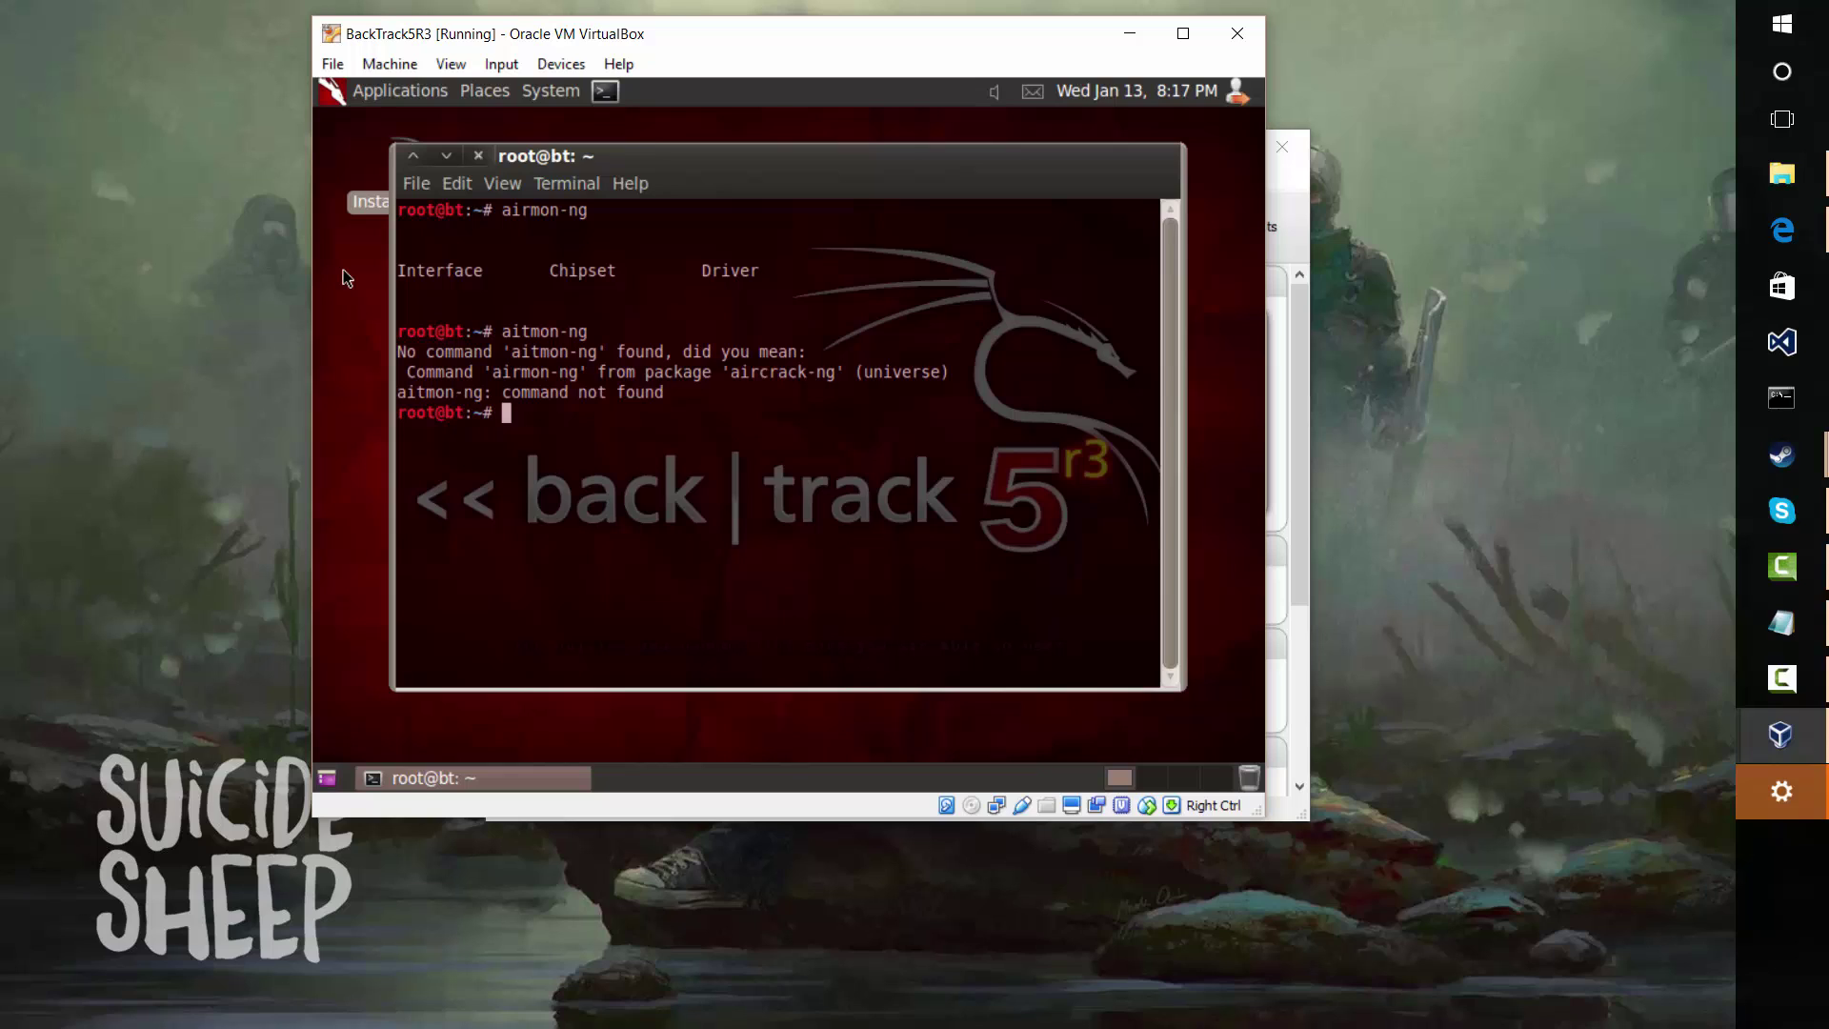
type("airmon-ng")
key("Return")
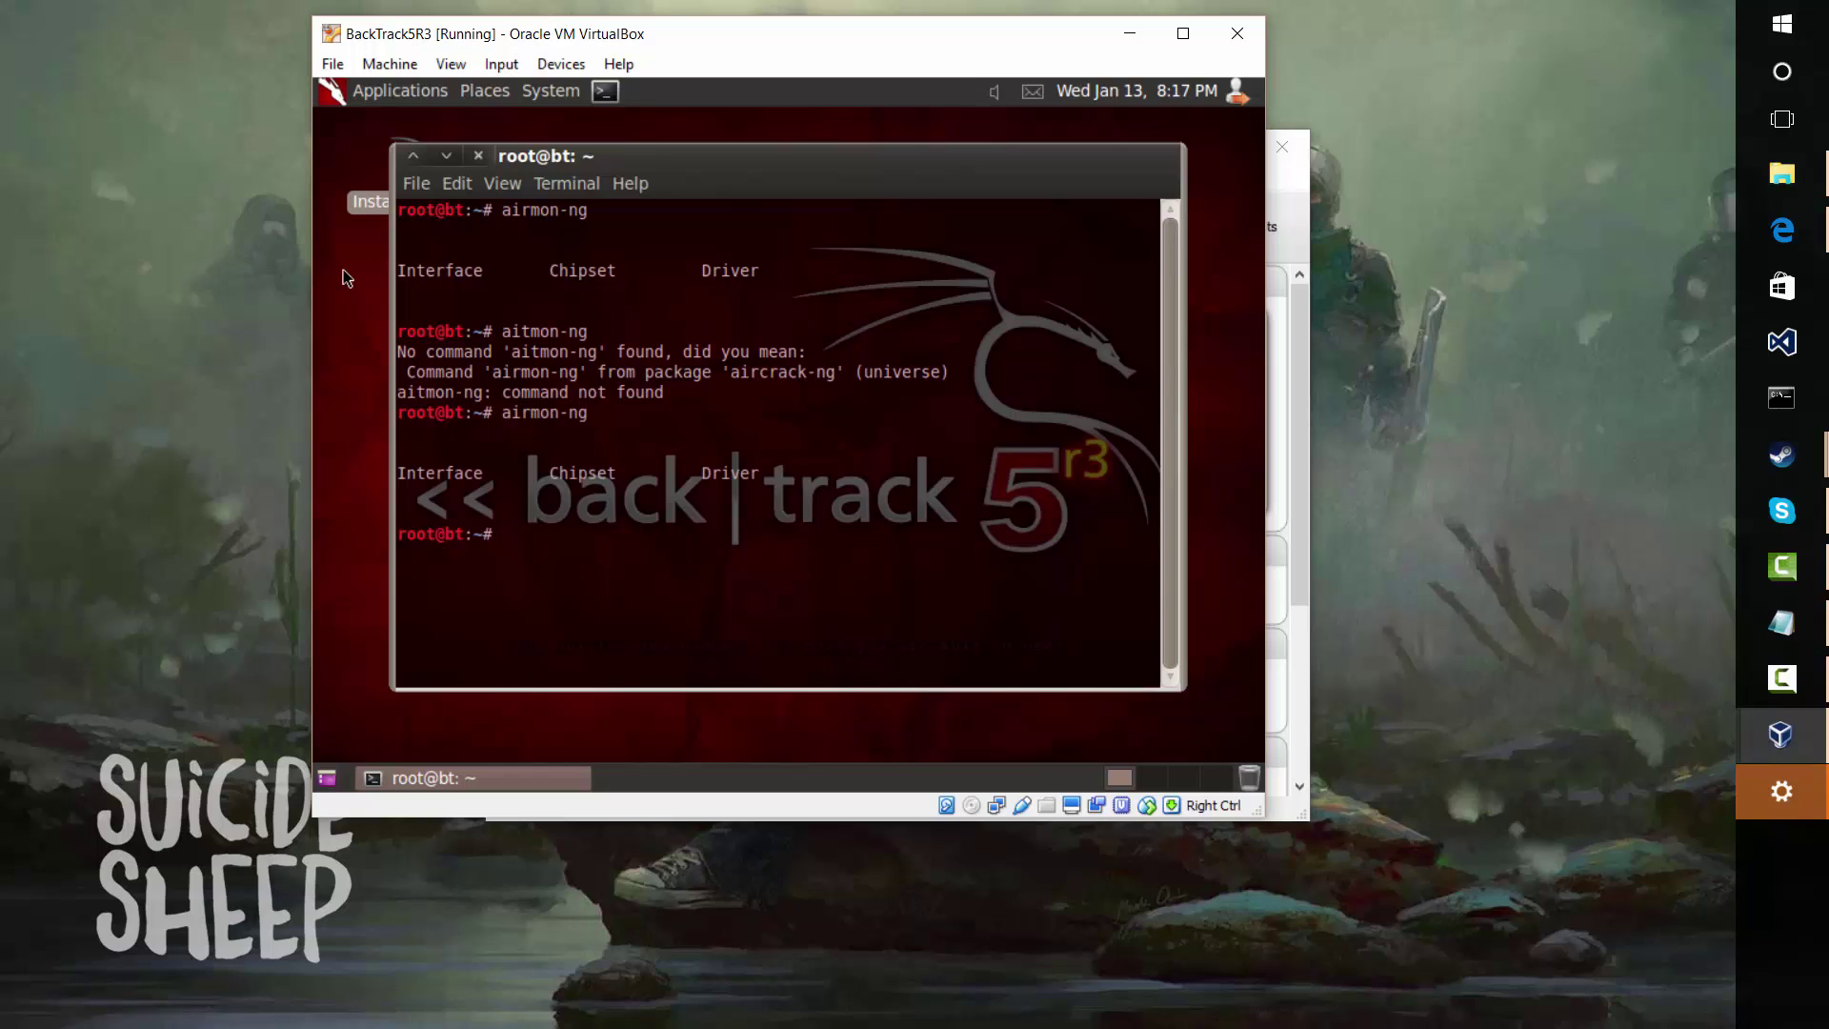